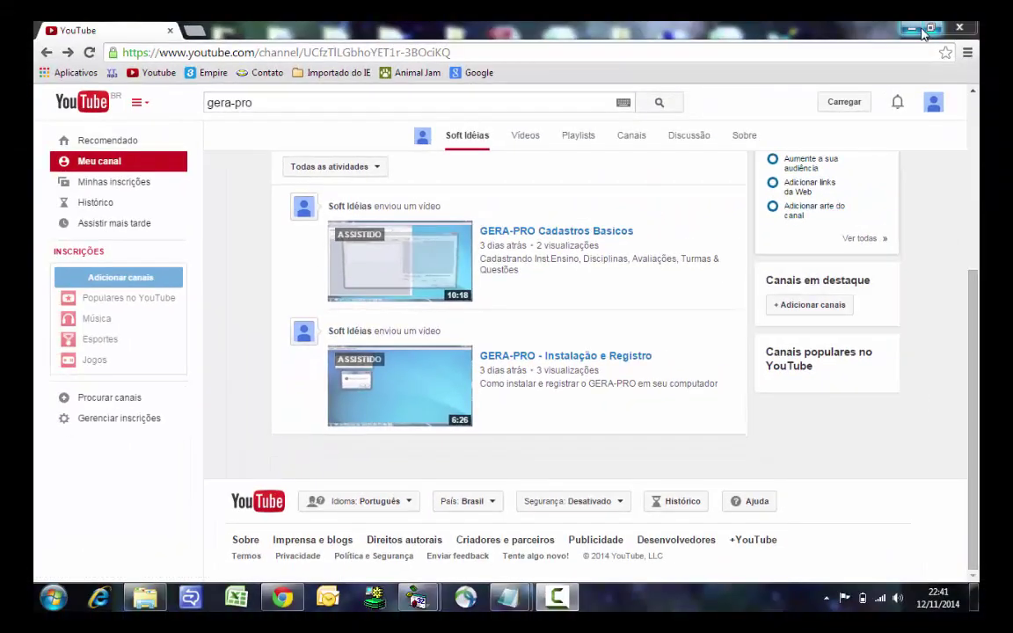
Minimize the Chrome window showing the channel's GERA-PRO videos.
left_click(914, 29)
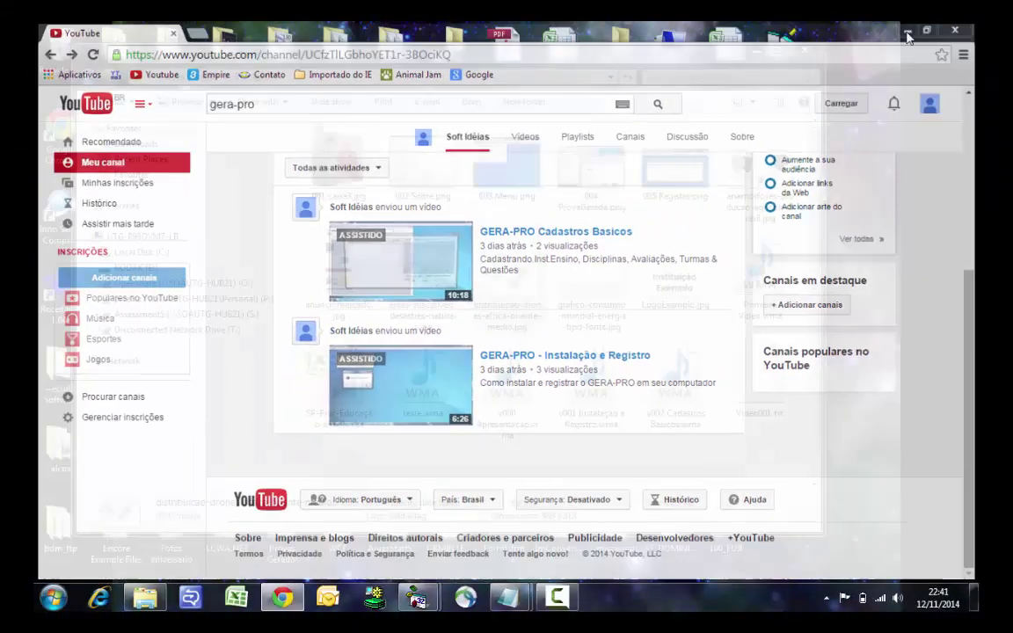
Minimize the folder window and launch TesteGerador from its desktop shortcut.
left_click(762, 51)
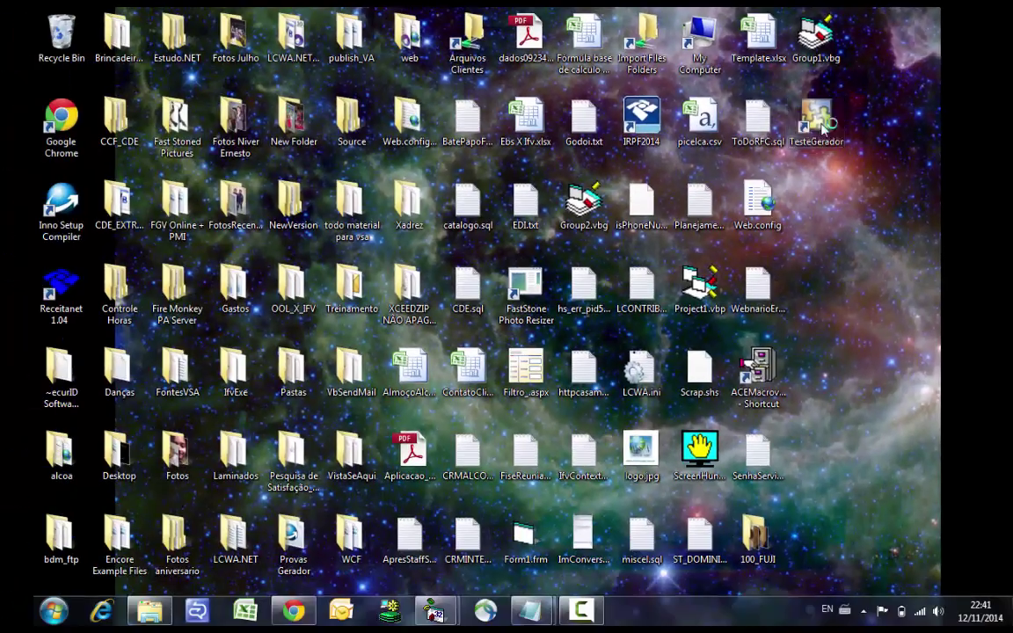
double_click(816, 121)
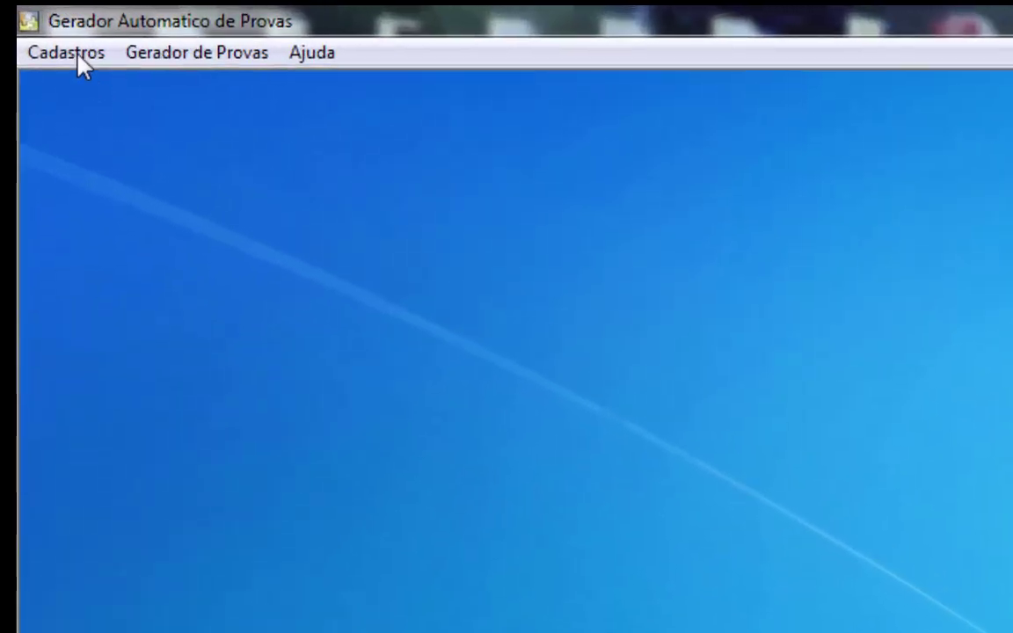
In Cadastros > Instituições de ensino, add and save a new institution named 'exemplo'.
left_click(78, 54)
left_click(92, 86)
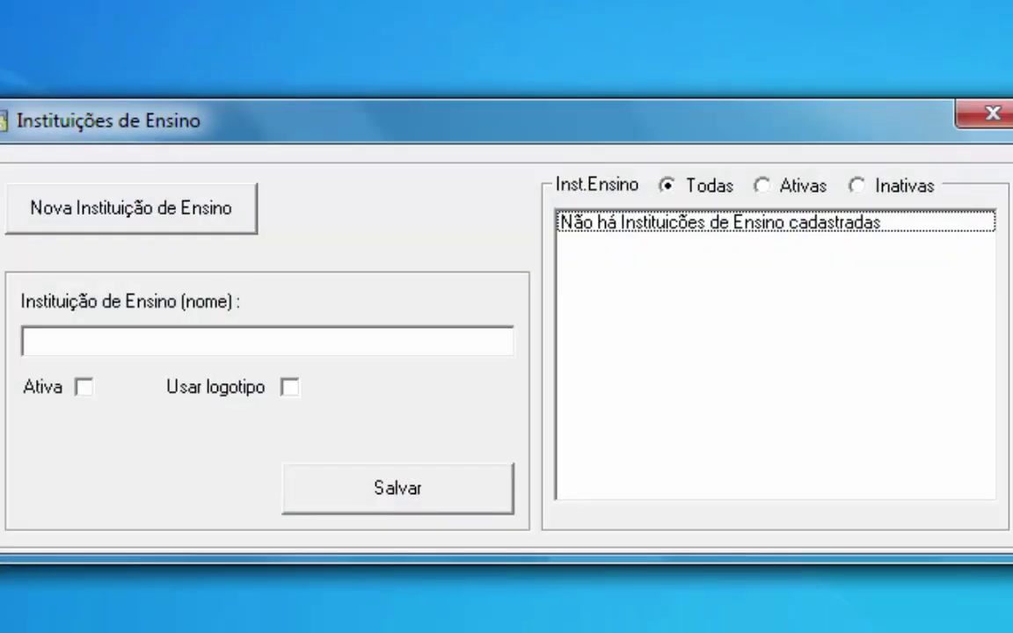
left_click(133, 222)
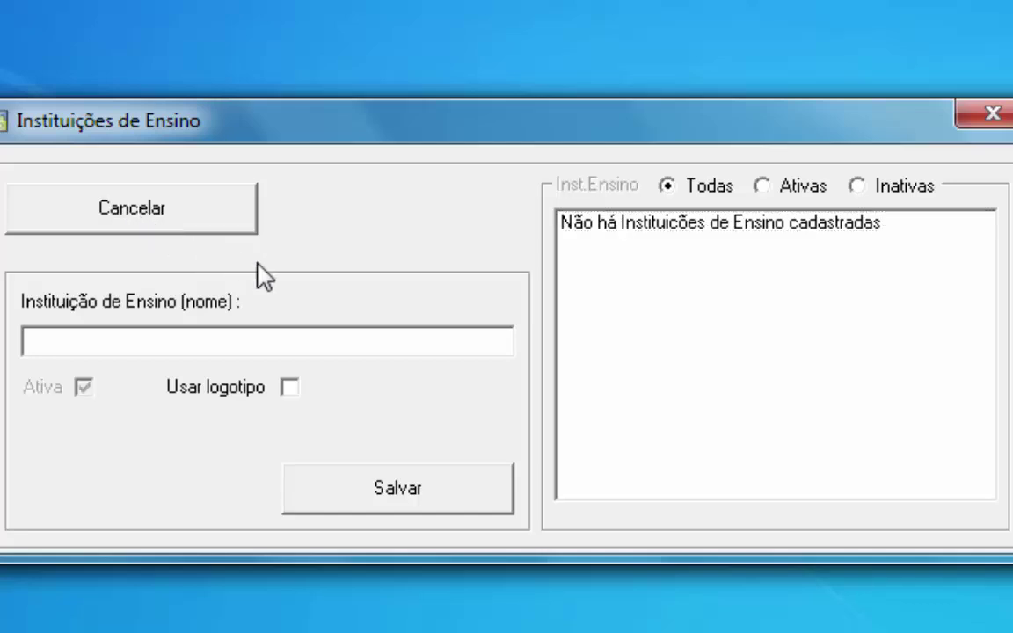
type("exemplo")
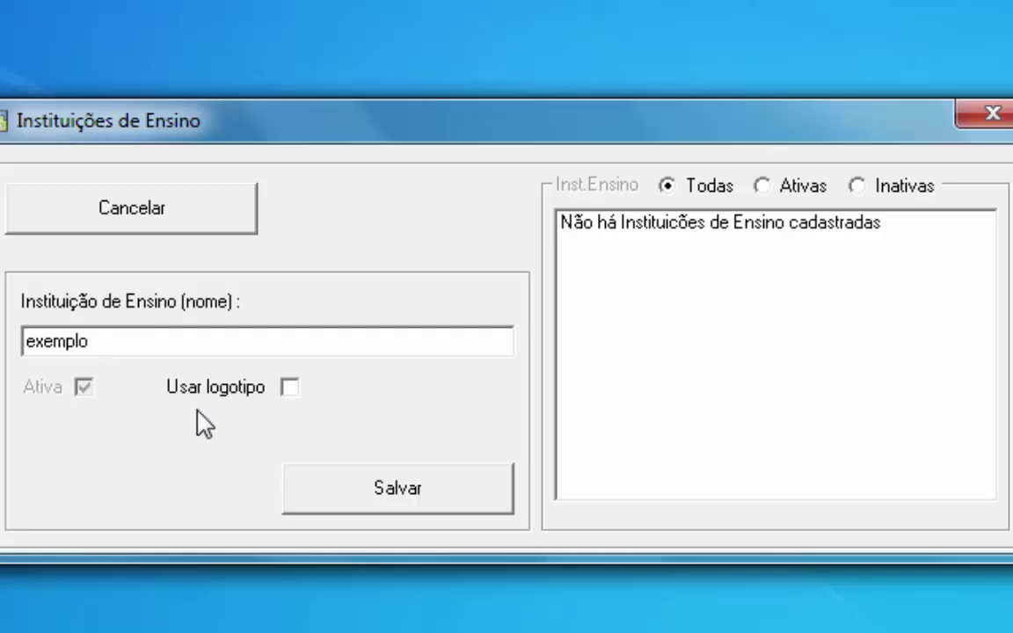
left_click(415, 486)
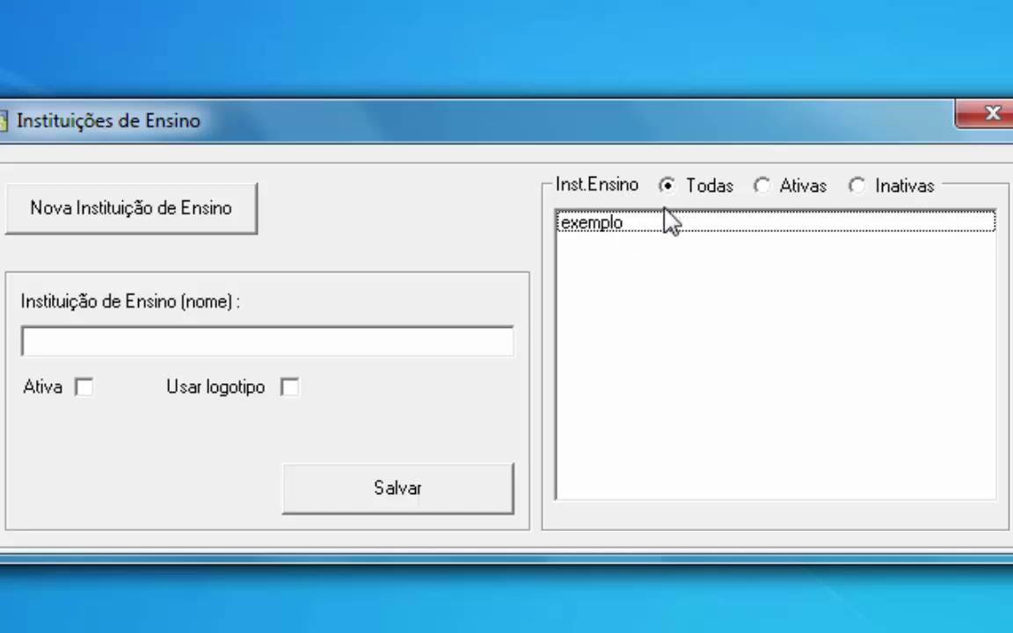
Switch the institution filter between Ativas and Inativas, ending on Ativas, and load 'exemplo' for editing.
left_click(766, 187)
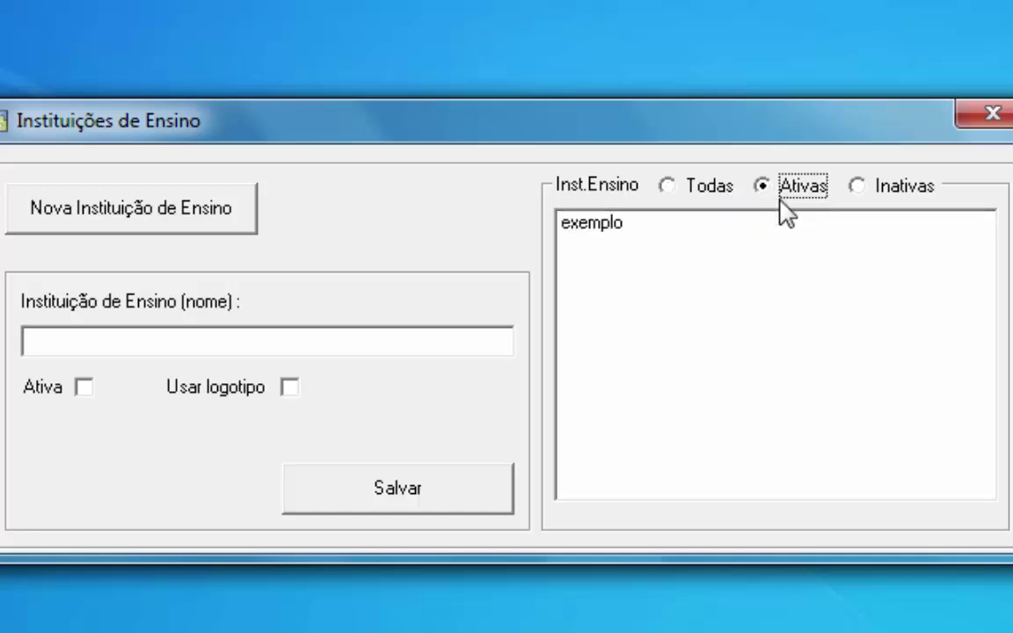
left_click(883, 190)
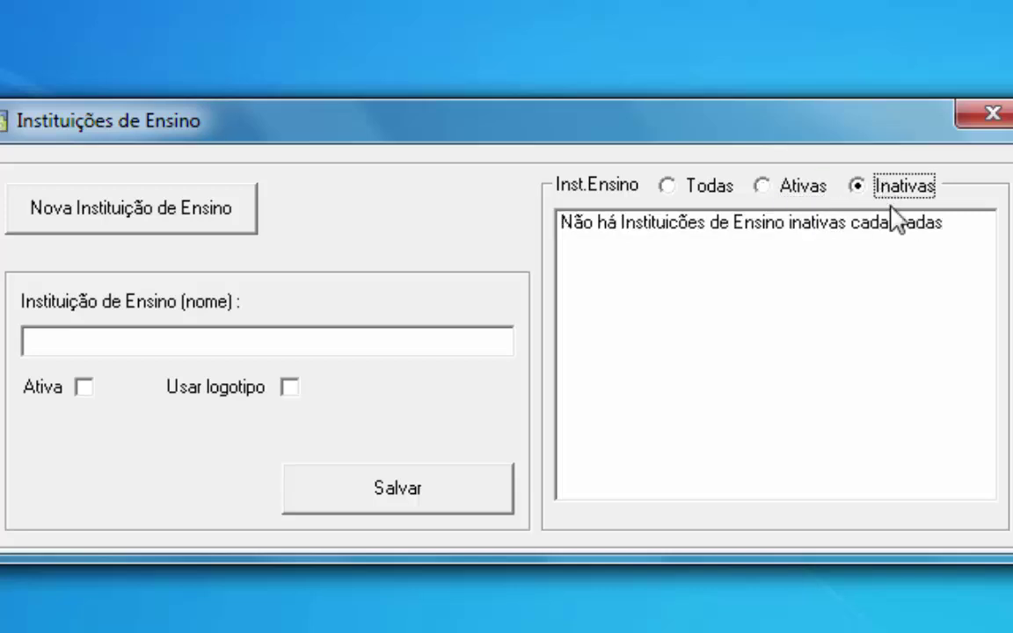
left_click(782, 202)
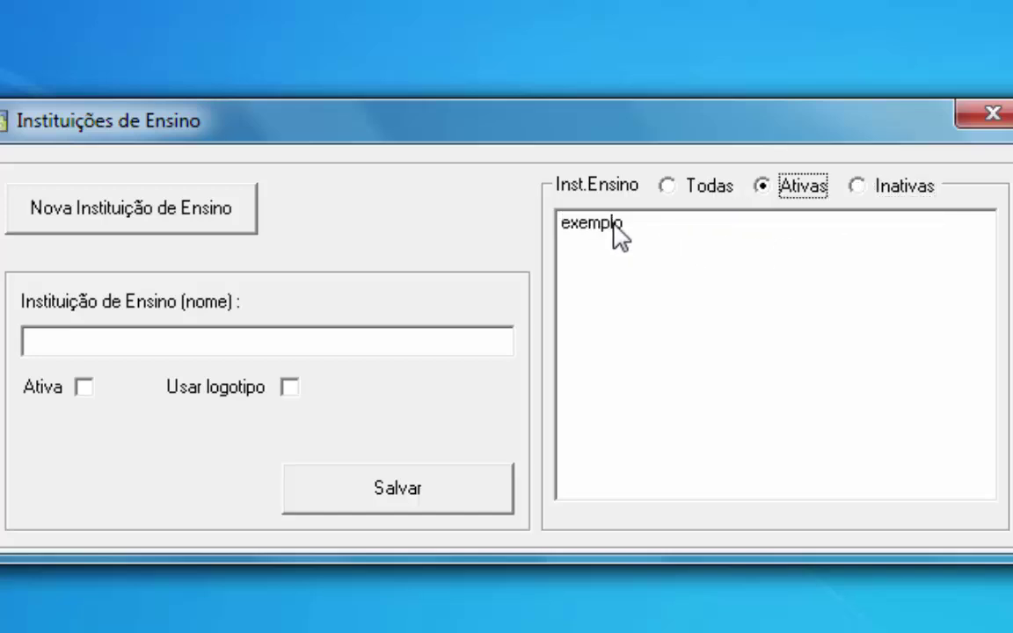
left_click(617, 226)
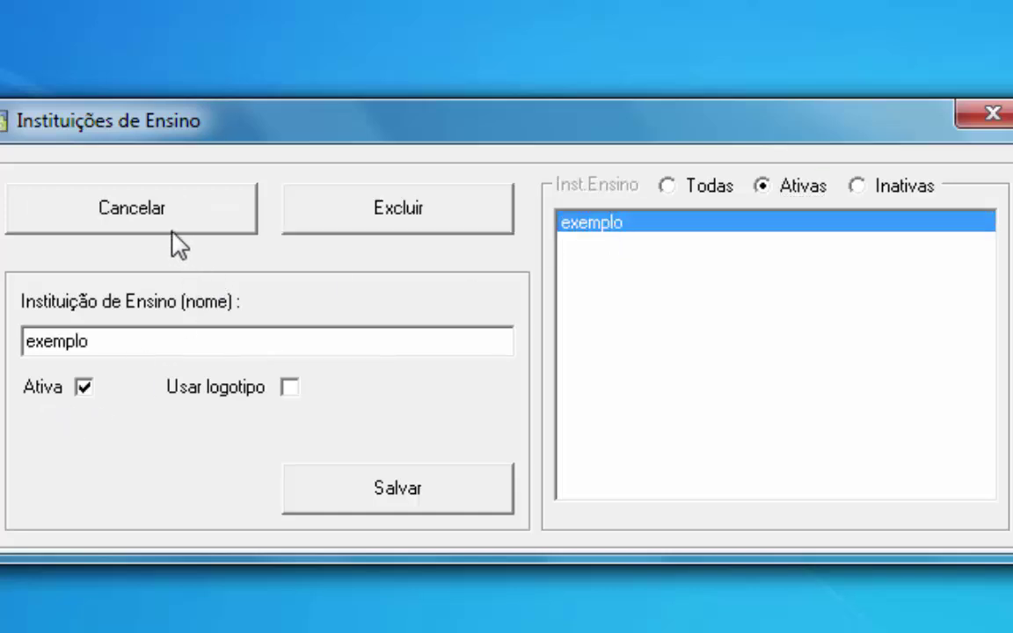
left_click(155, 210)
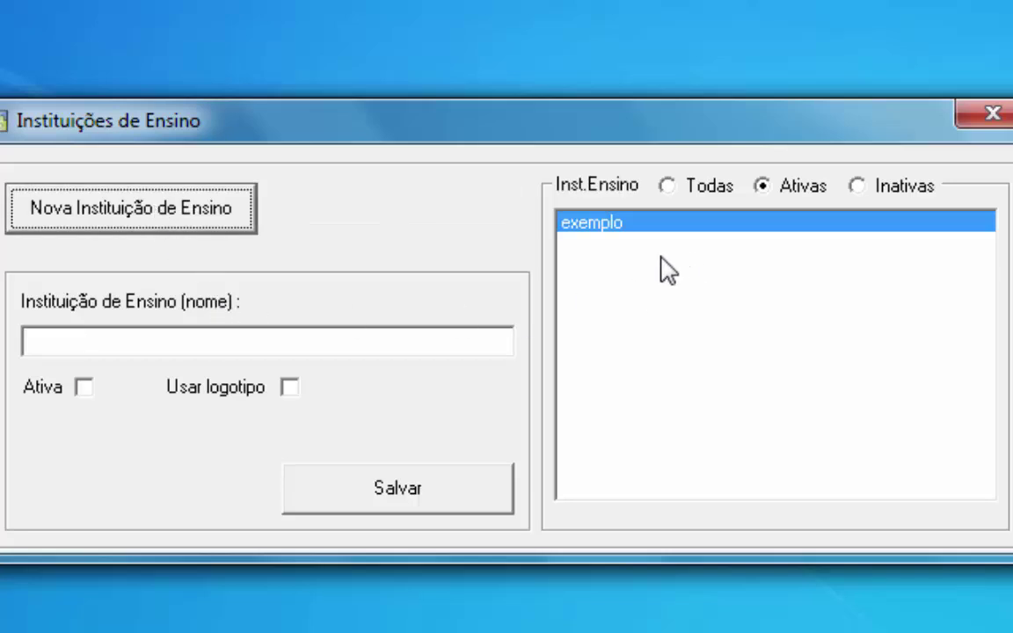
left_click(613, 234)
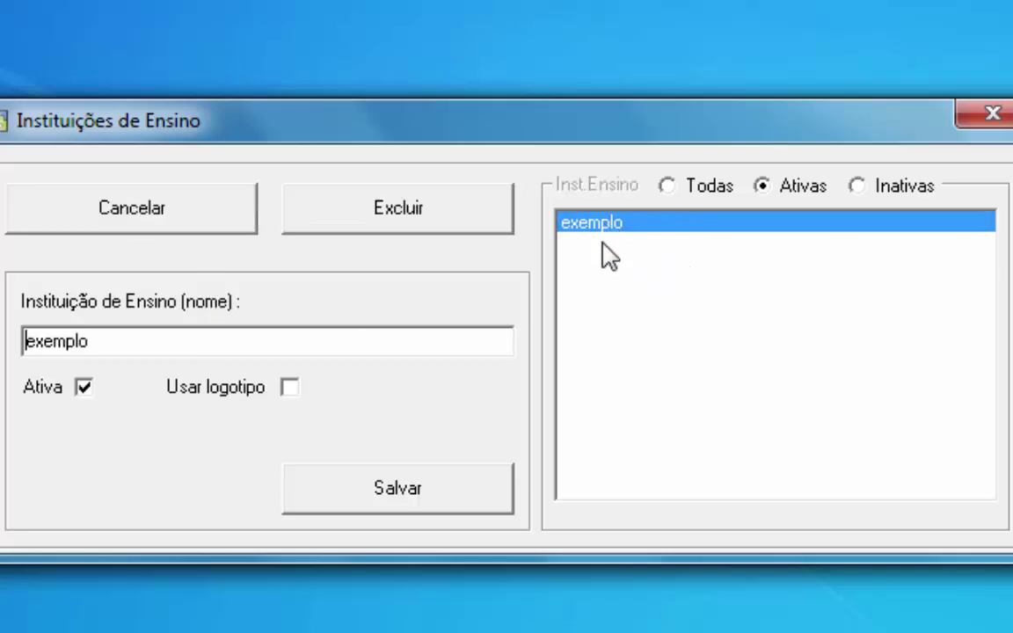
Decline deleting the institution, capitalize its name to 'Exemplo', and tick Usar logotipo.
left_click(401, 209)
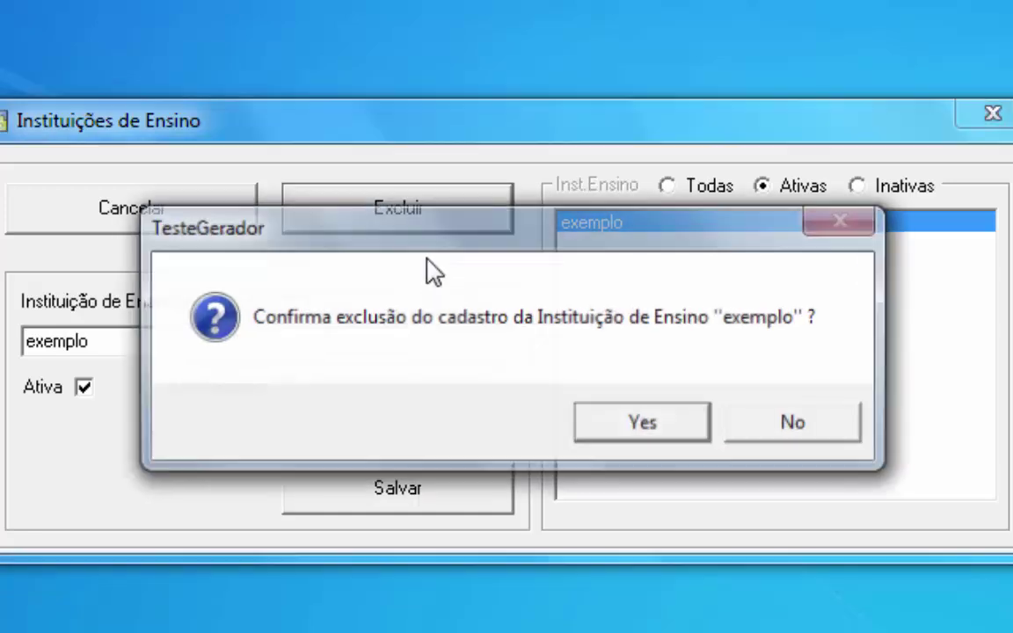
left_click(776, 414)
left_click(134, 342)
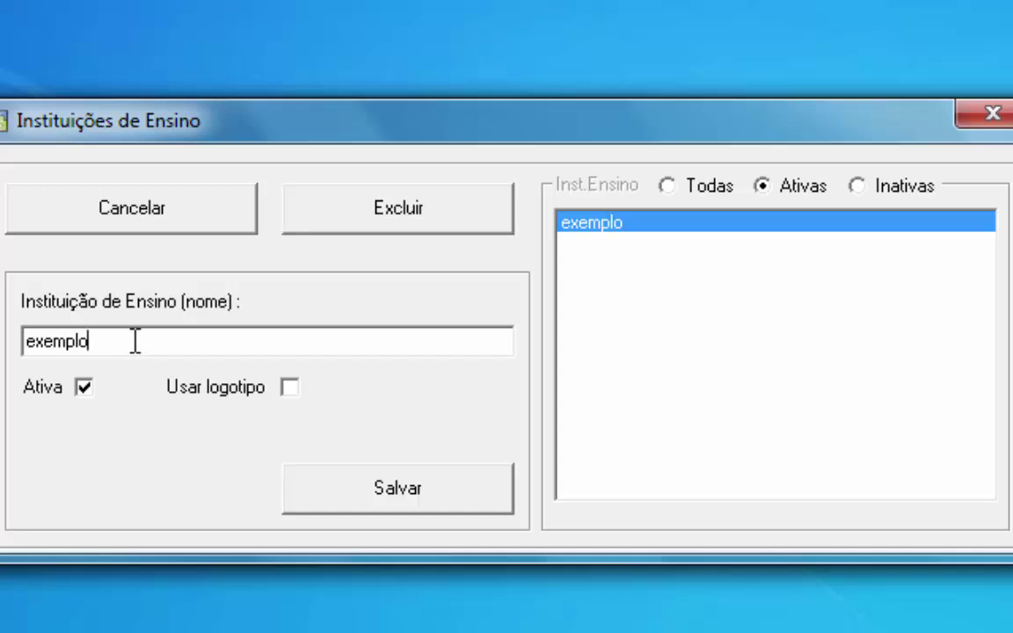
key("Left")
key("Left")
key("Left")
key("Left")
key("Left")
key("Left")
key("shift+Right")
type("E")
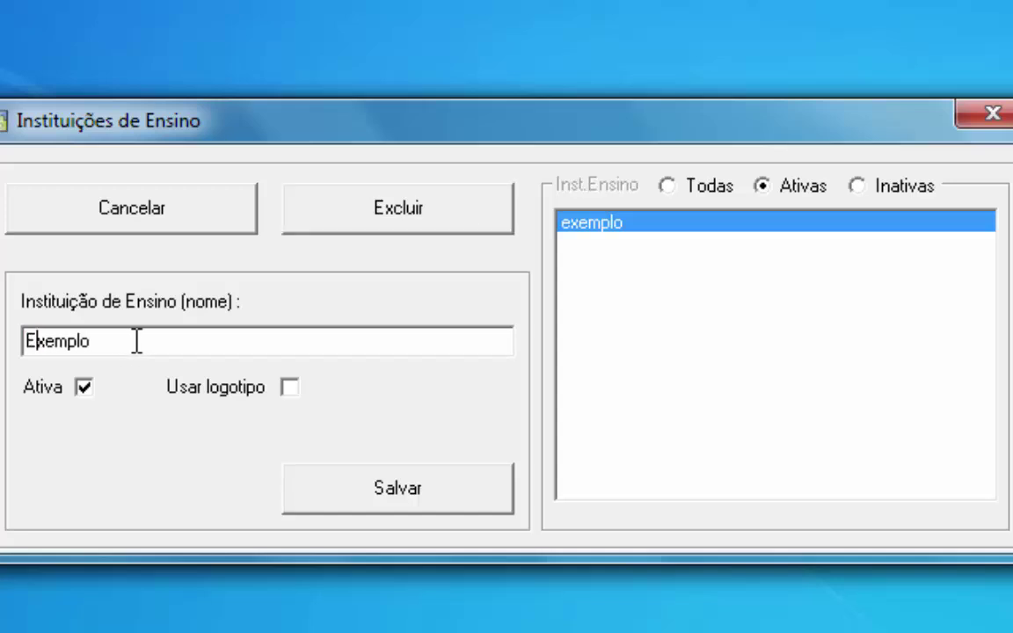
left_click(290, 388)
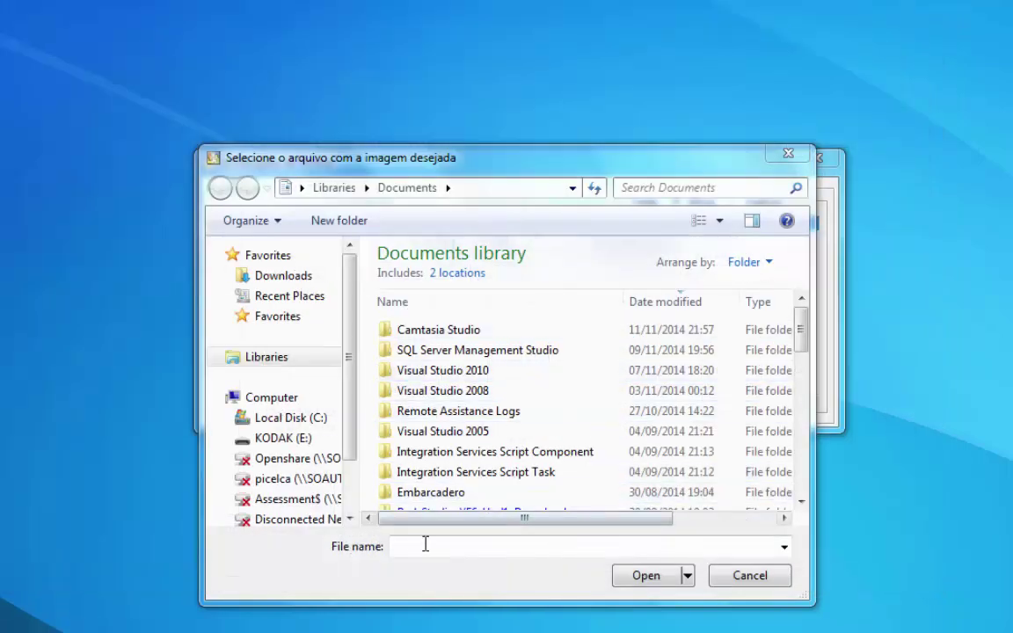
Pick LogoExemplo.jpg from the Divulgacao folder as the logo and save institution 'Exemplo'.
left_click(423, 542)
type("C:\\Users\\picelca\\Desktop\\Provas Gerador\\Divulgacao")
left_click(664, 585)
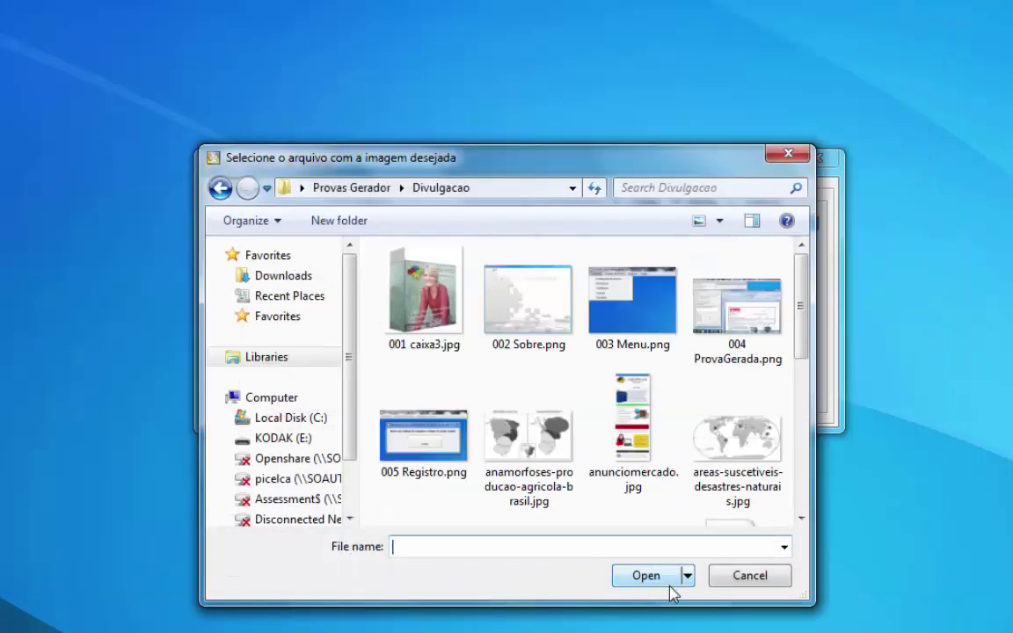
scroll(801, 524, "down", 3)
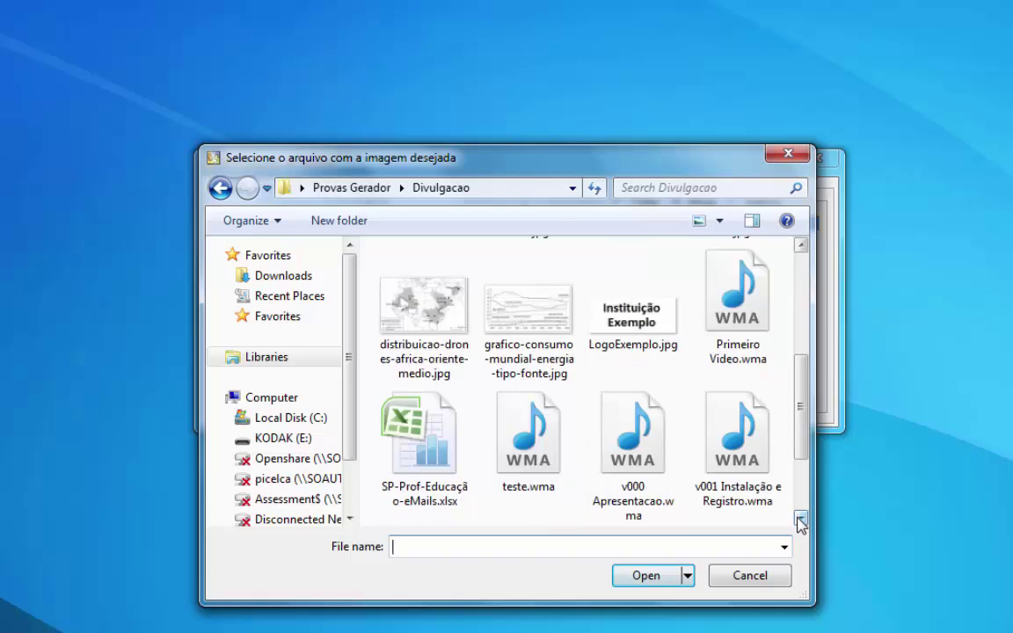
left_click(646, 322)
left_click(646, 577)
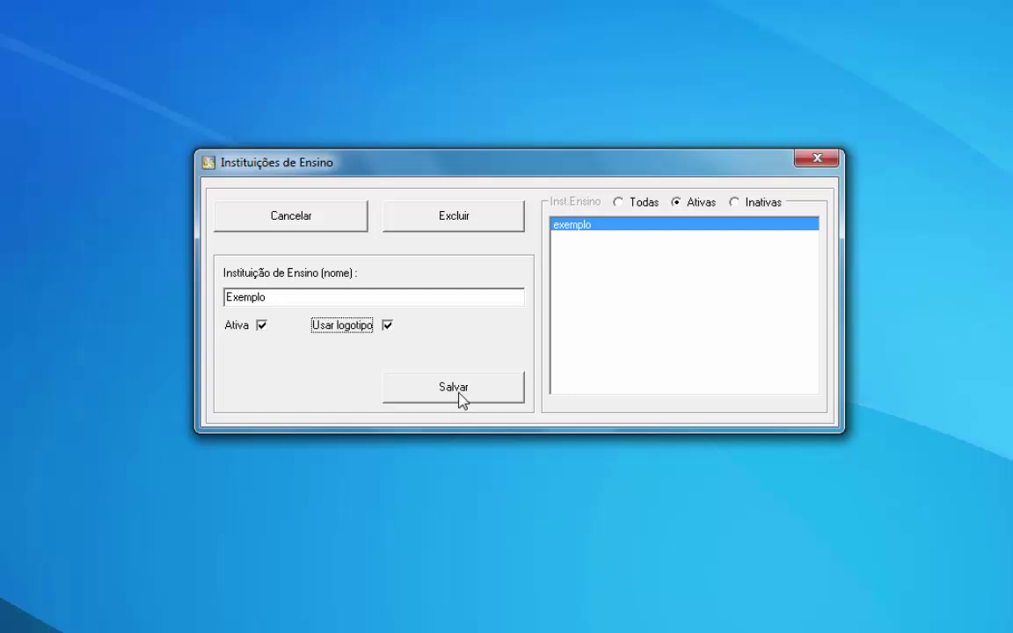
left_click(467, 396)
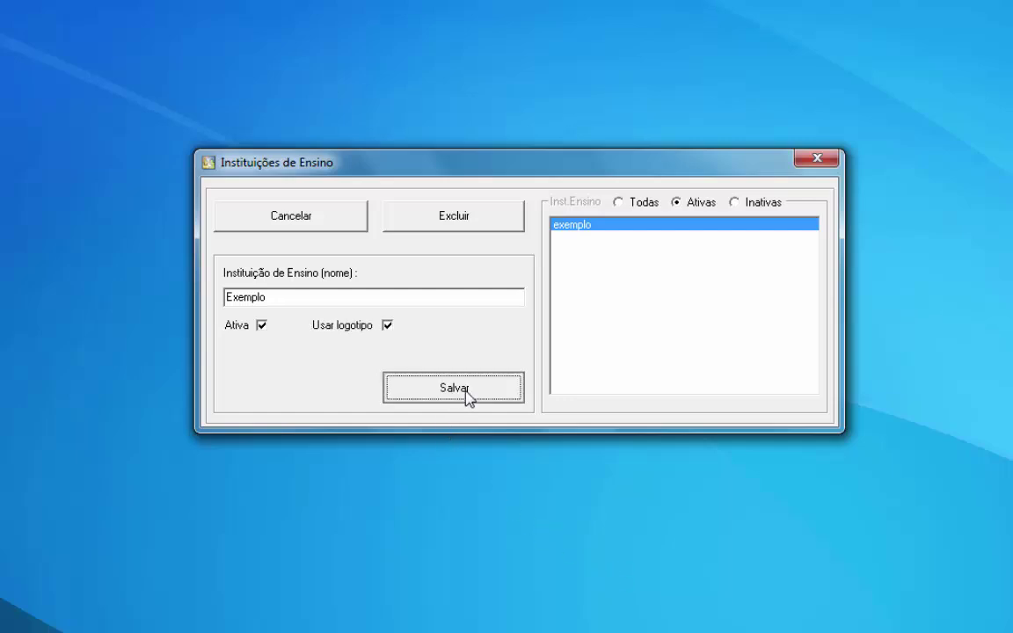
Close the institutions window and go to the Disciplinas register under Cadastros.
left_click(818, 159)
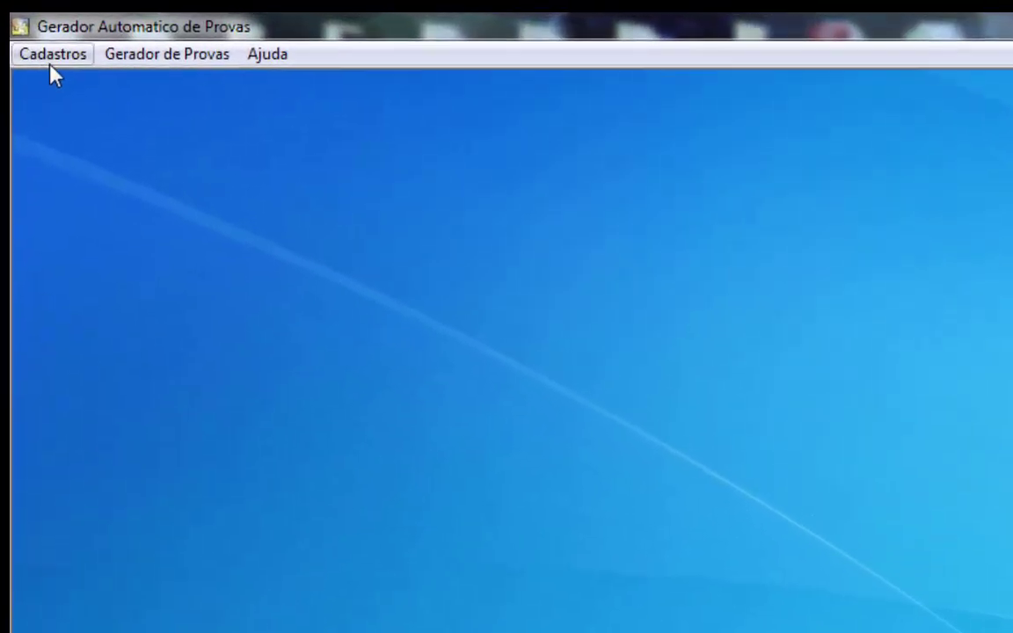
left_click(50, 58)
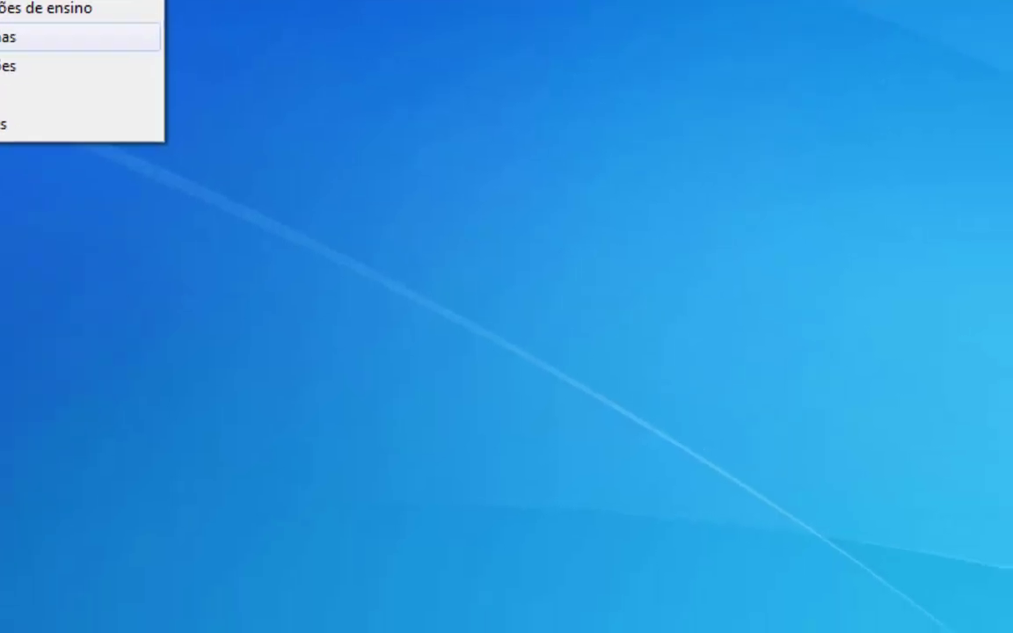
left_click(91, 123)
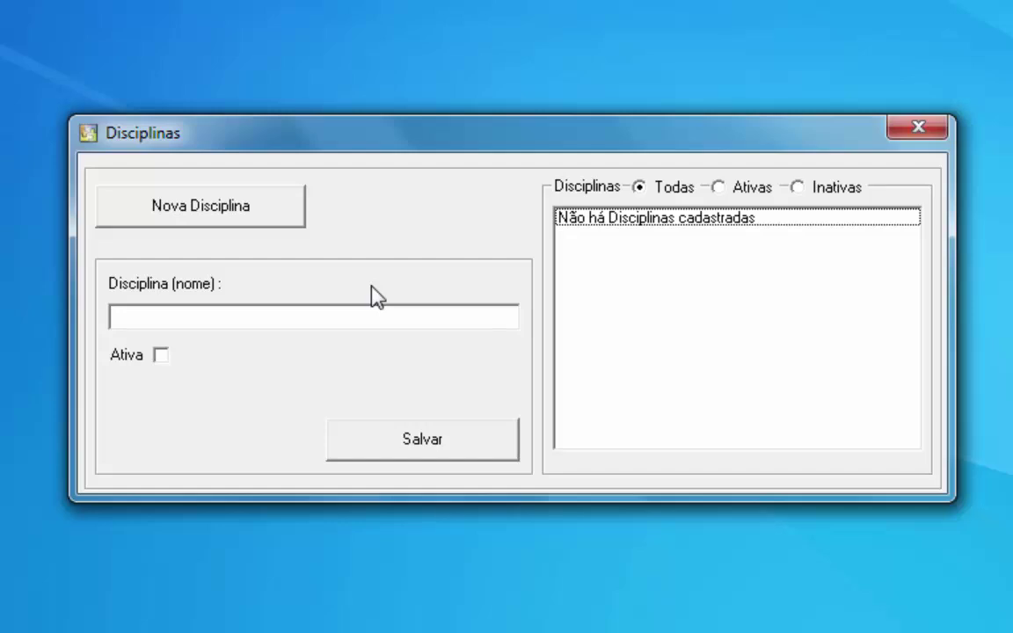
Add and save the new subject 'Geografia', then close the Disciplinas window.
left_click(200, 211)
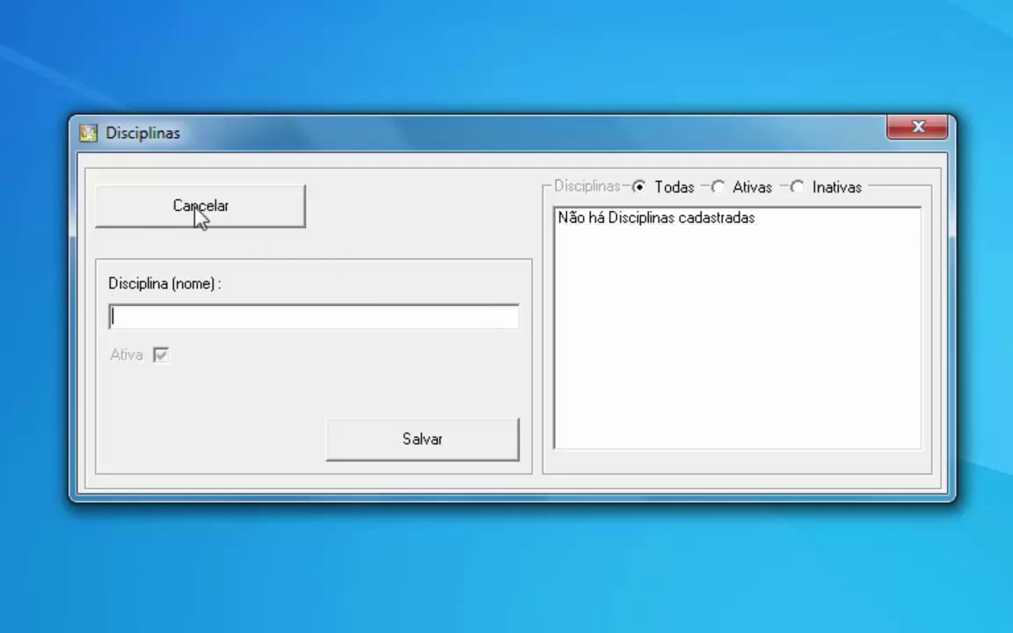
type("Geob")
key("BackSpace")
type("grafia")
left_click(418, 446)
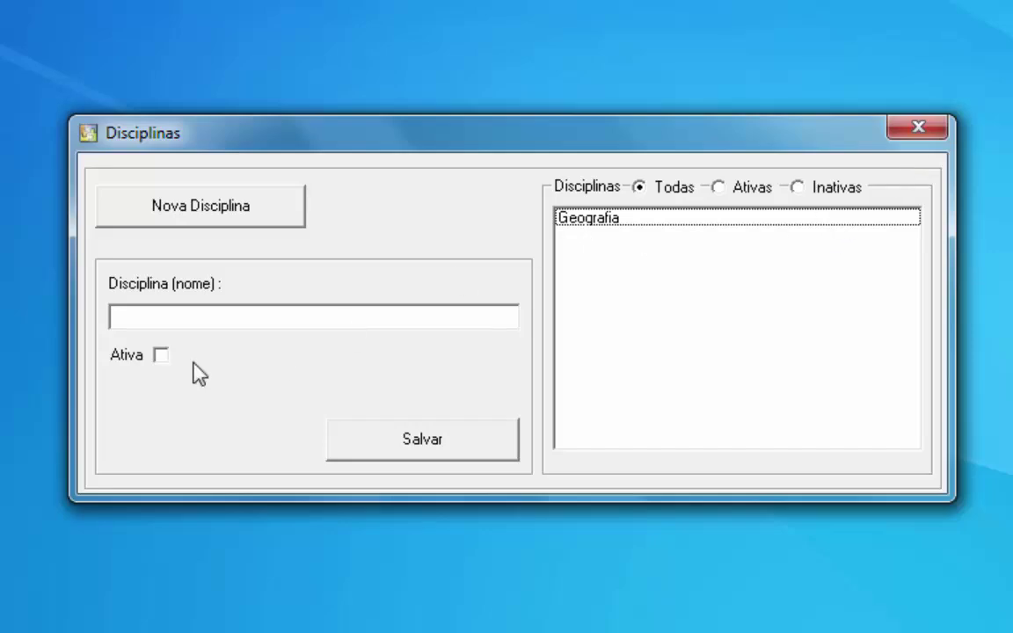
left_click(801, 184)
left_click(48, 29)
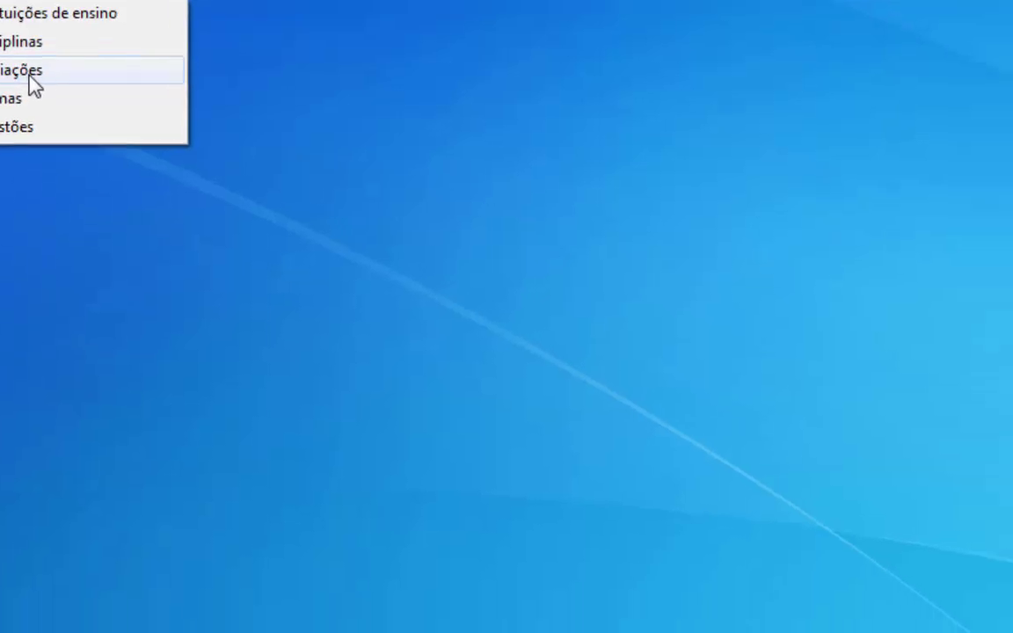
In Avaliações, save a new assessment 'Exame Final' with subject Geografia, then close the window.
left_click(116, 138)
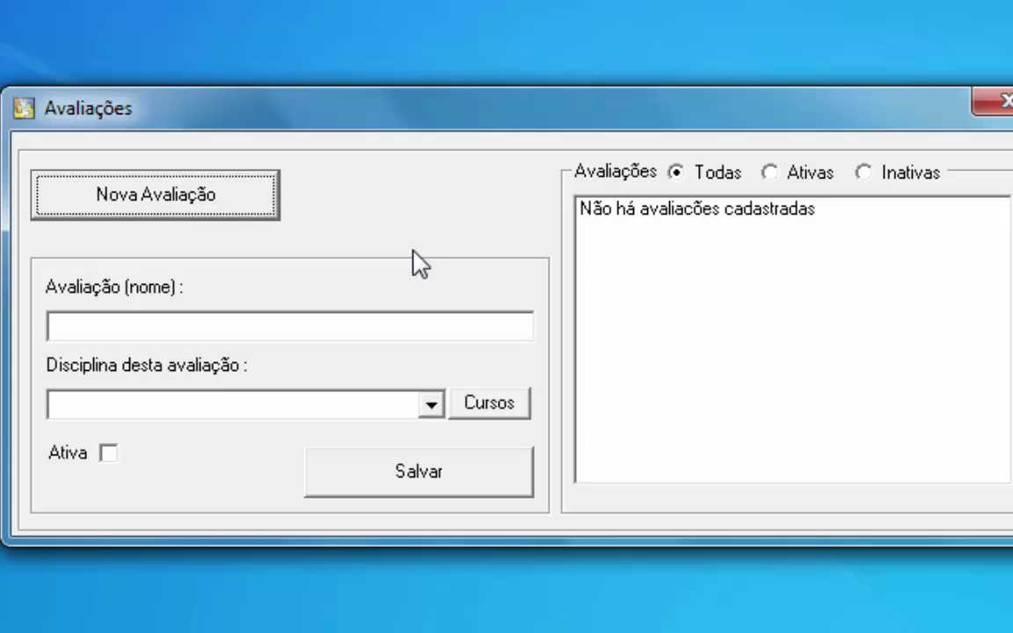
left_click(169, 211)
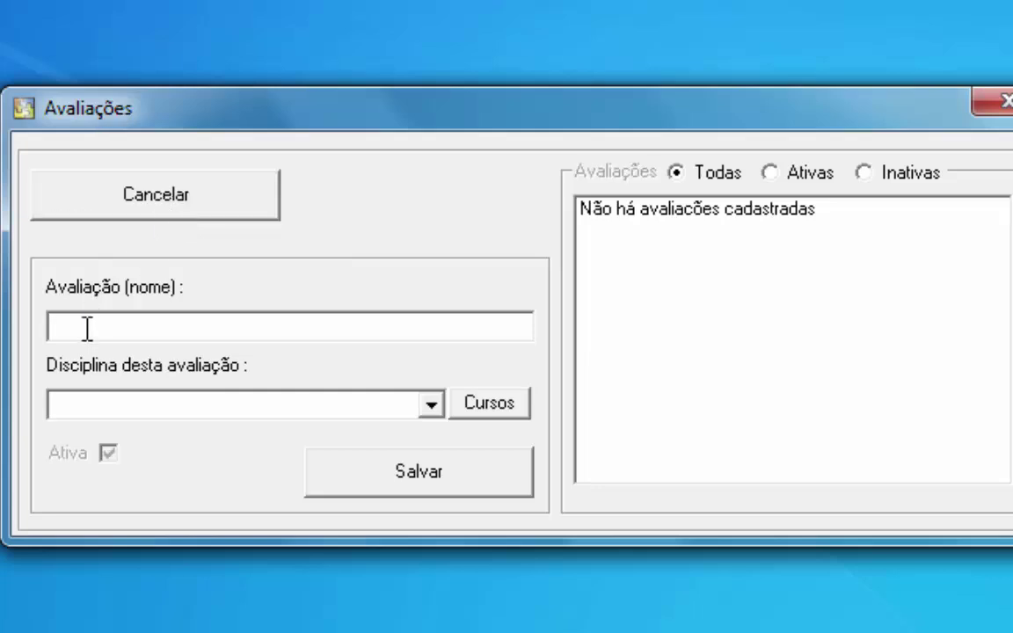
type("Exame Final")
left_click(432, 406)
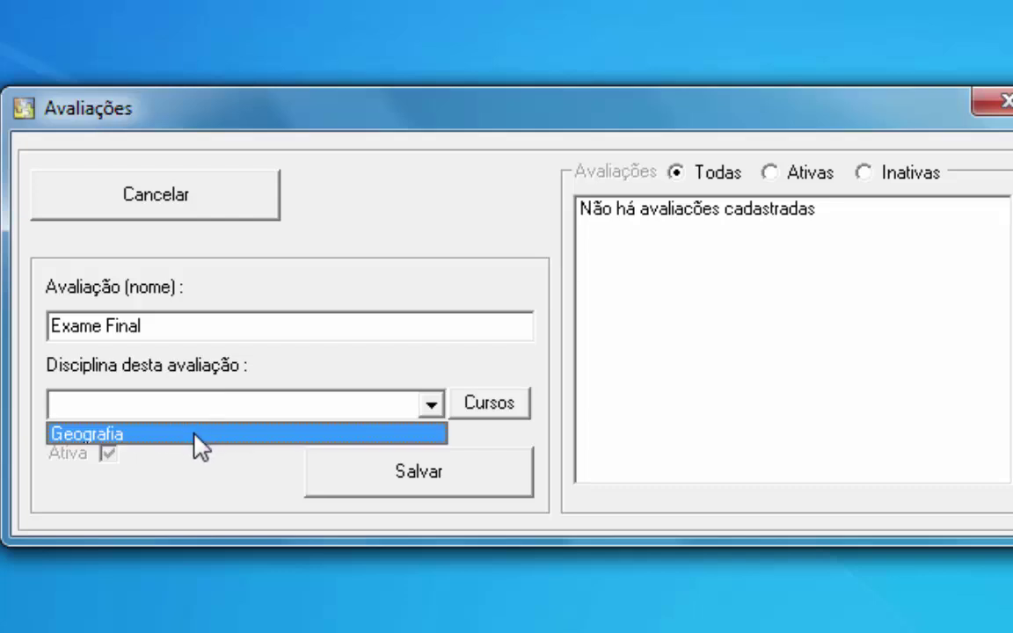
left_click(193, 431)
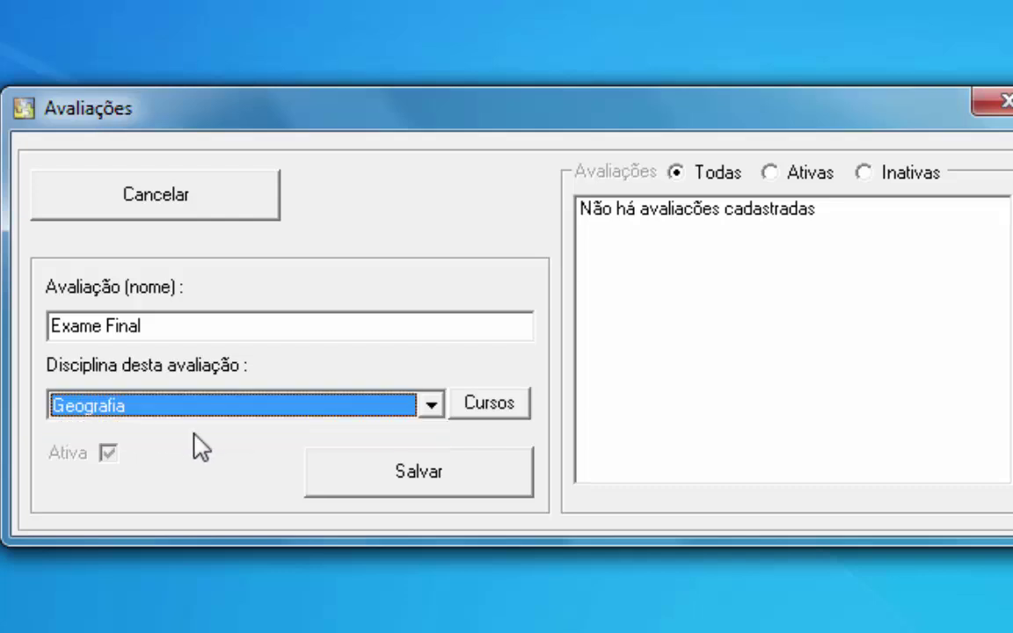
left_click(443, 488)
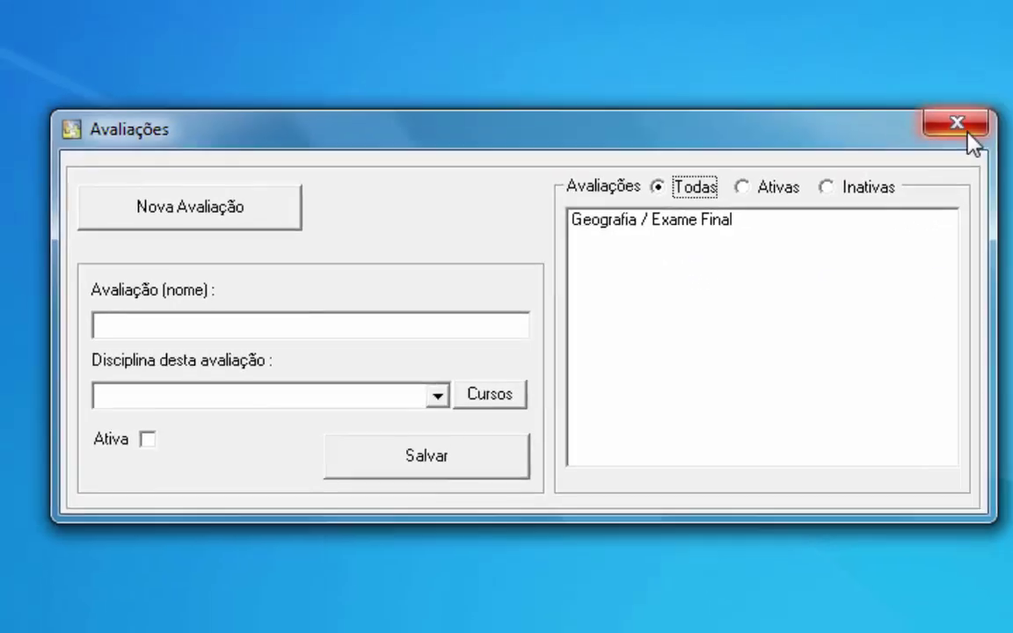
left_click(967, 133)
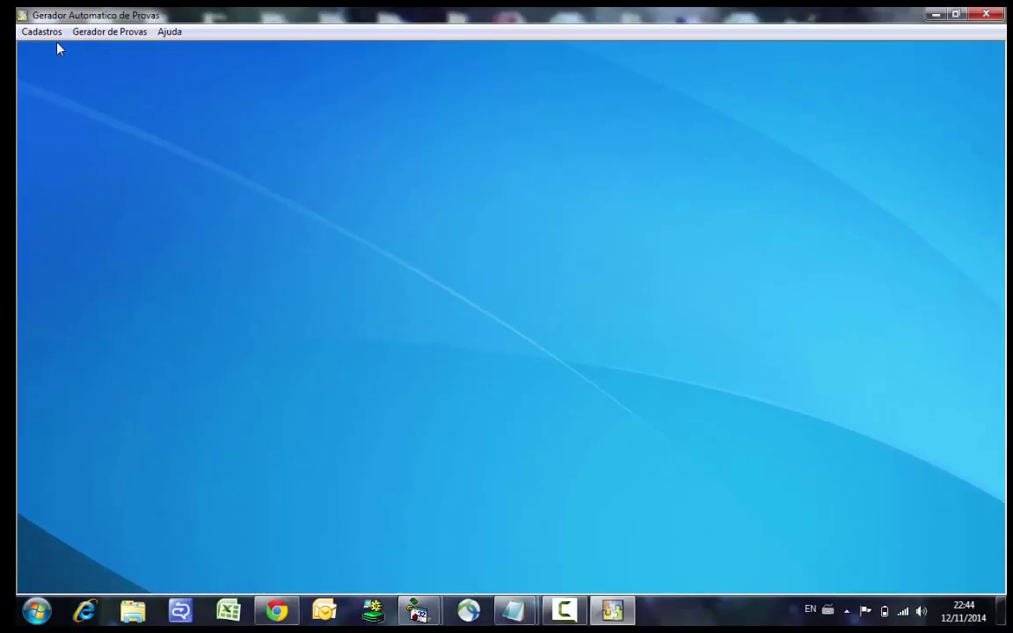
left_click(61, 49)
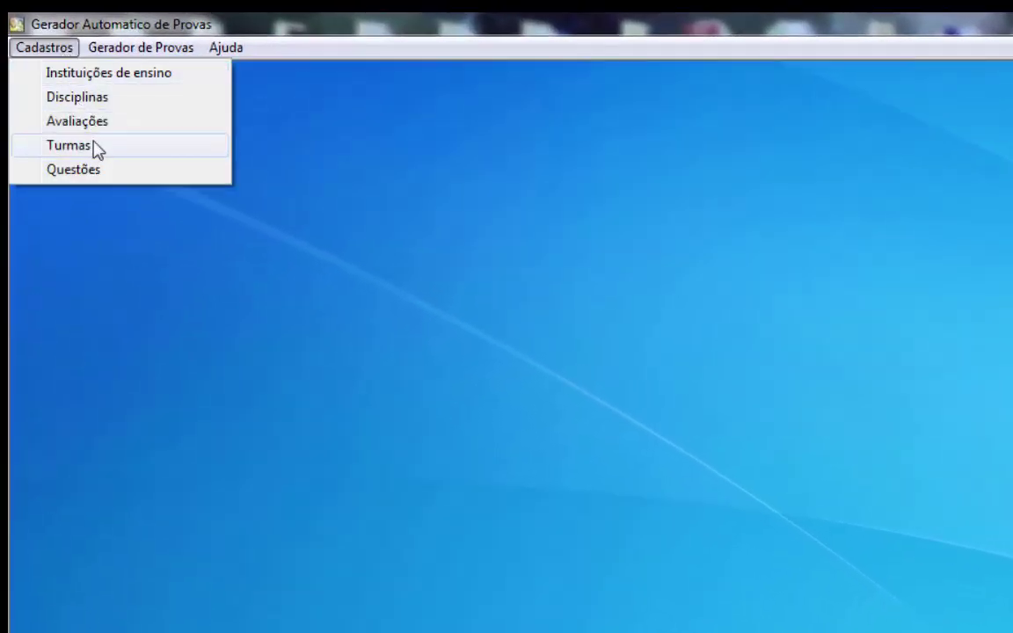
In Turmas, add and save the class 'Manhã II', then close the window.
left_click(87, 148)
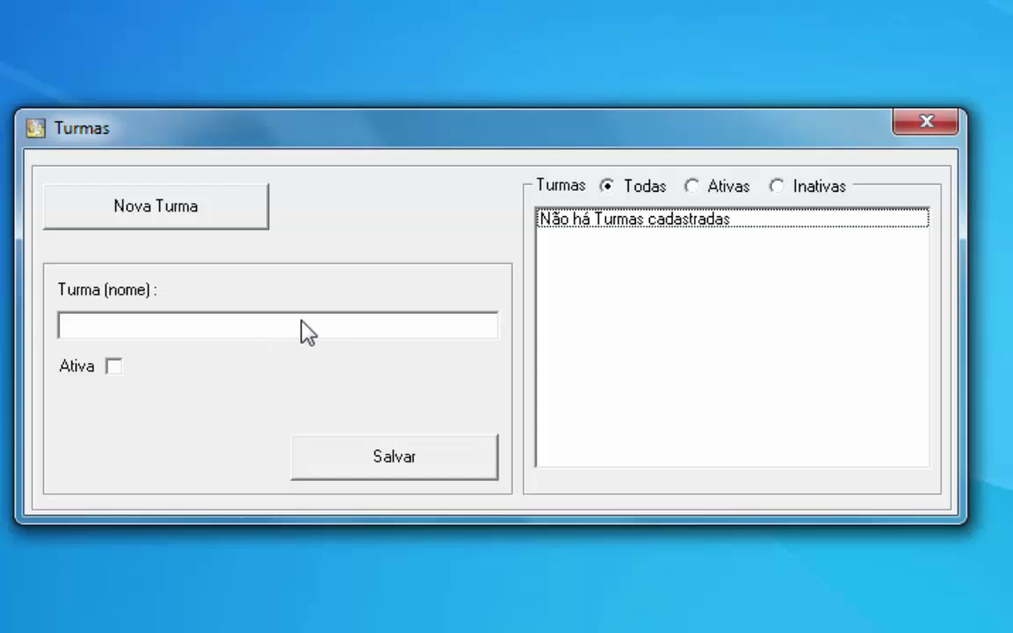
left_click(187, 226)
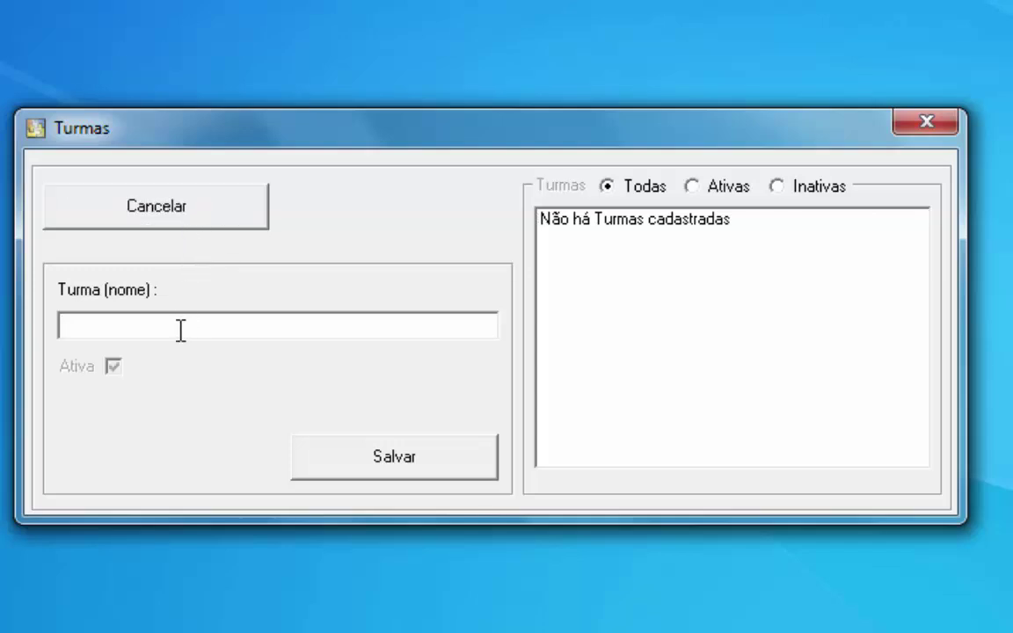
type("A")
key("BackSpace")
type("Manhã I")
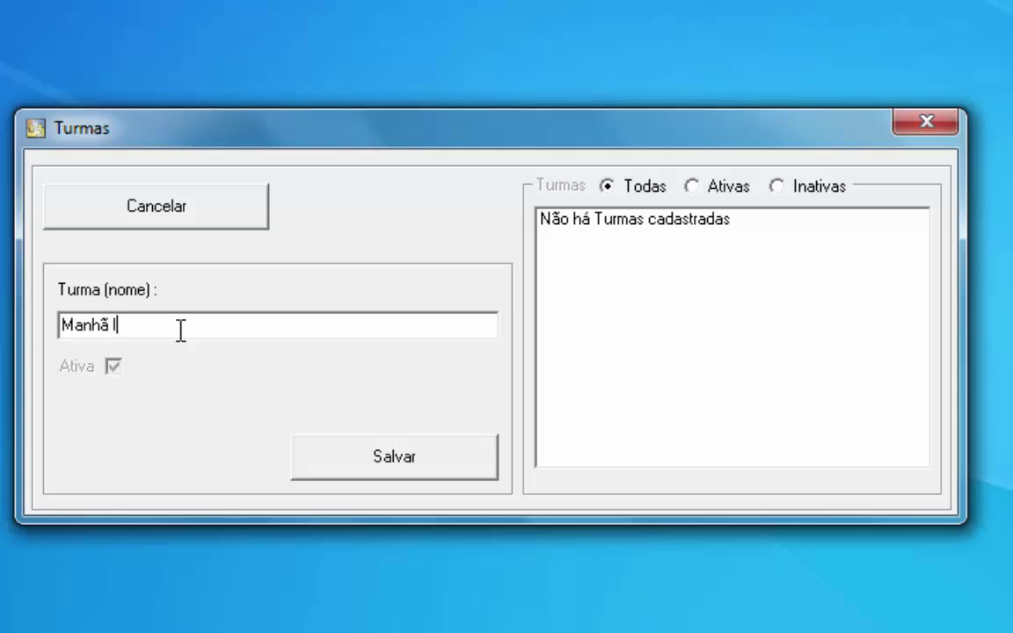
type("I")
left_click(405, 469)
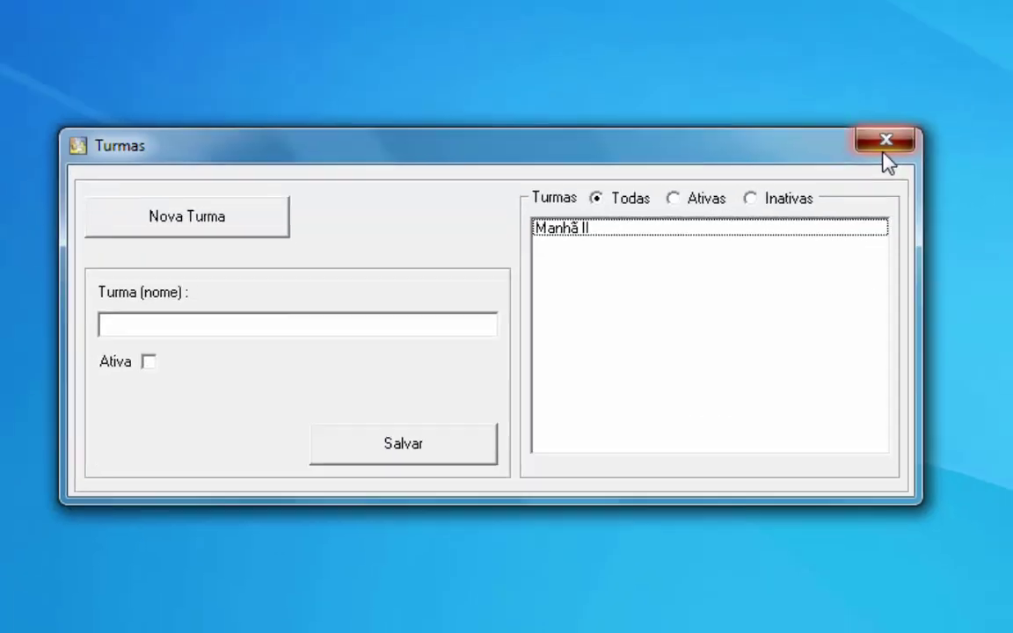
left_click(926, 122)
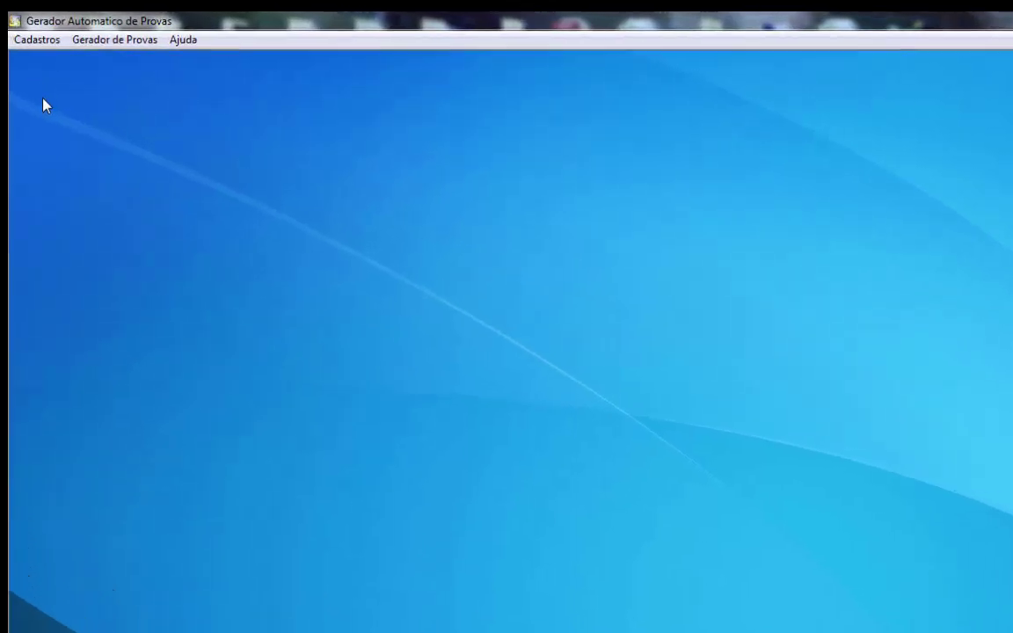
In Cadastros > Questões, select subject Geografia and assessment Exame Final.
left_click(42, 40)
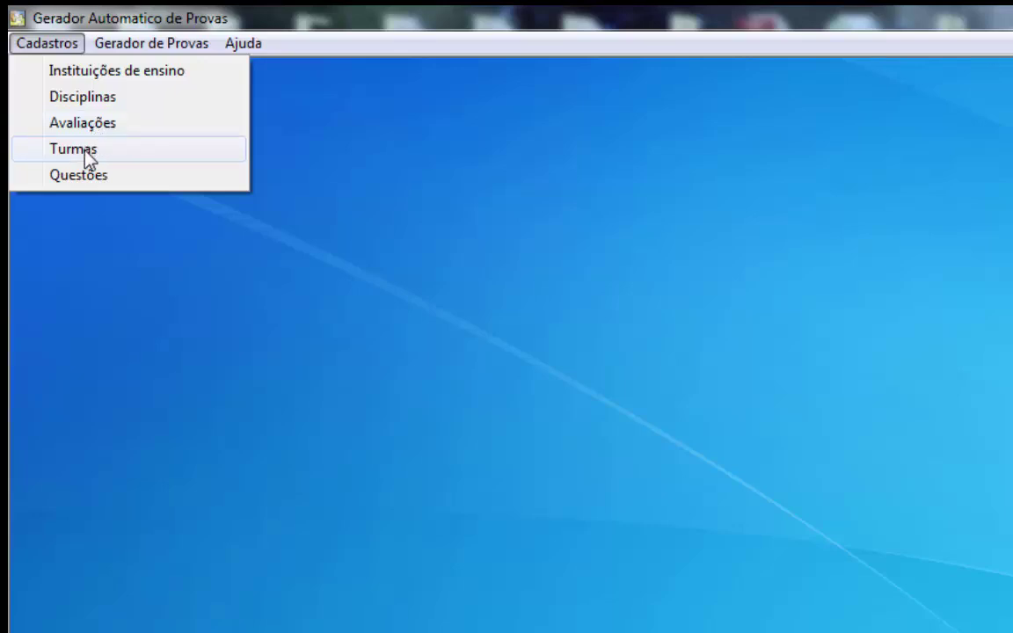
left_click(98, 174)
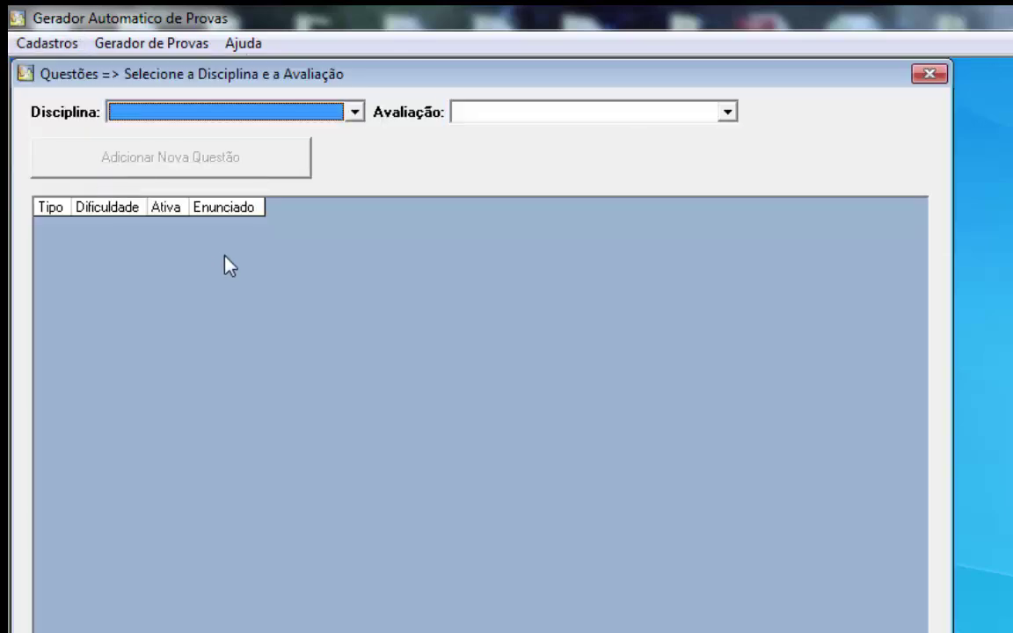
left_click(237, 123)
left_click(208, 134)
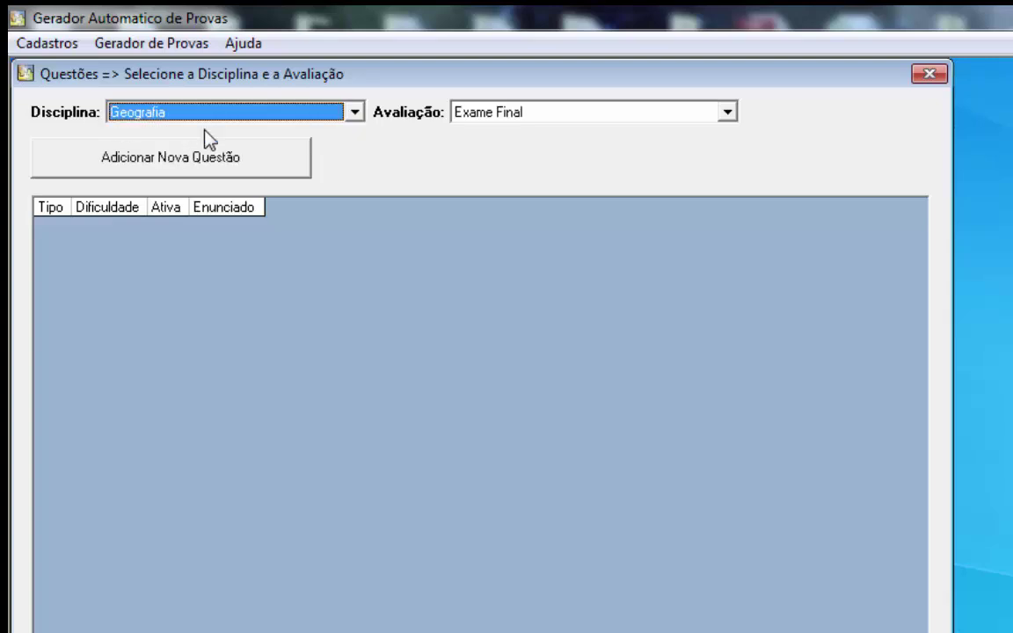
left_click(528, 116)
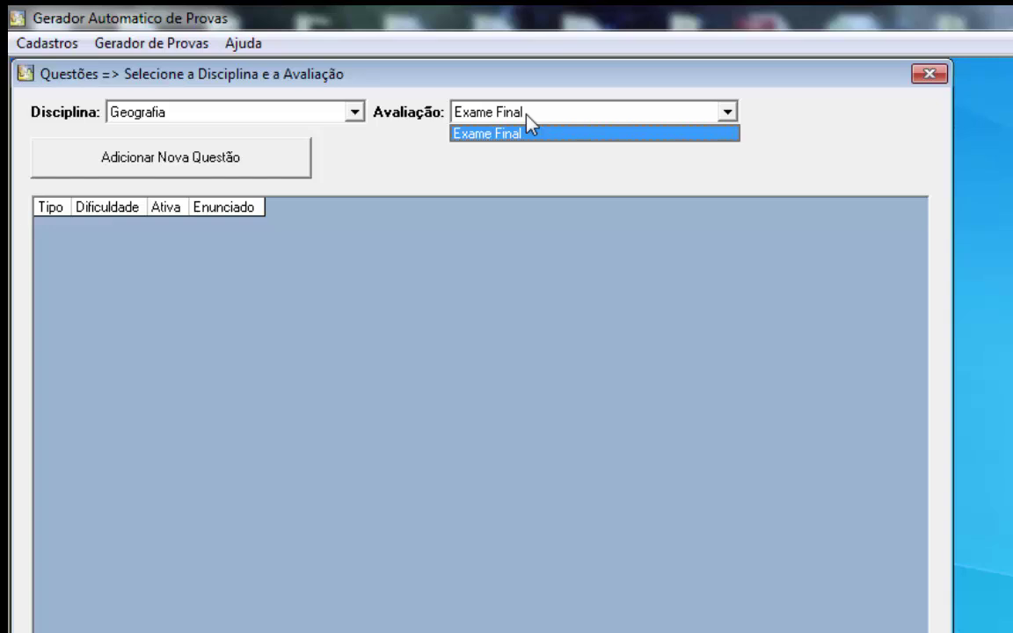
left_click(510, 132)
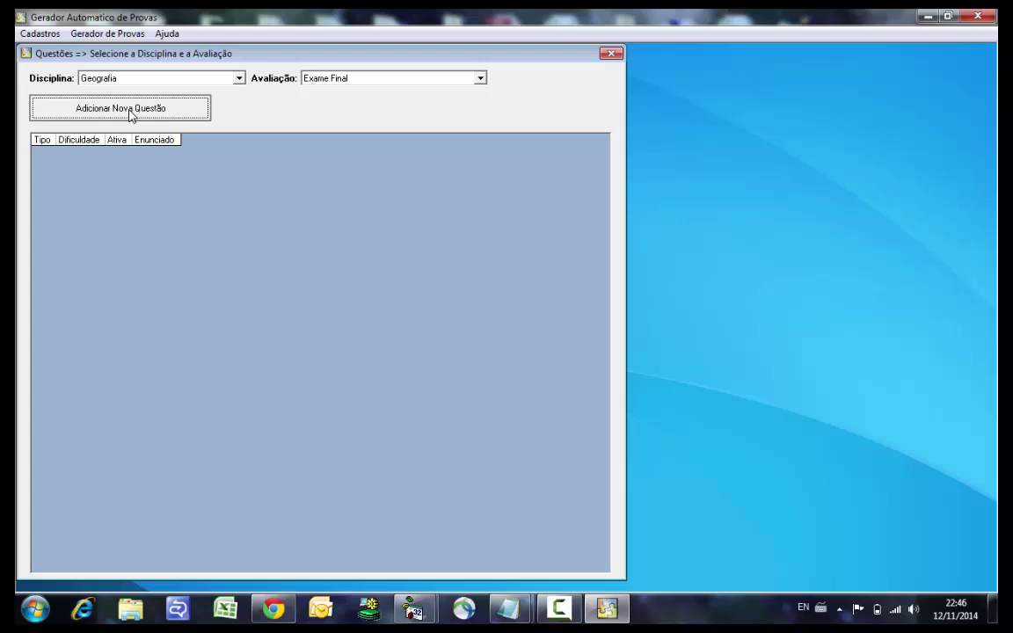
Start a new question and make it multiple choice.
left_click(187, 169)
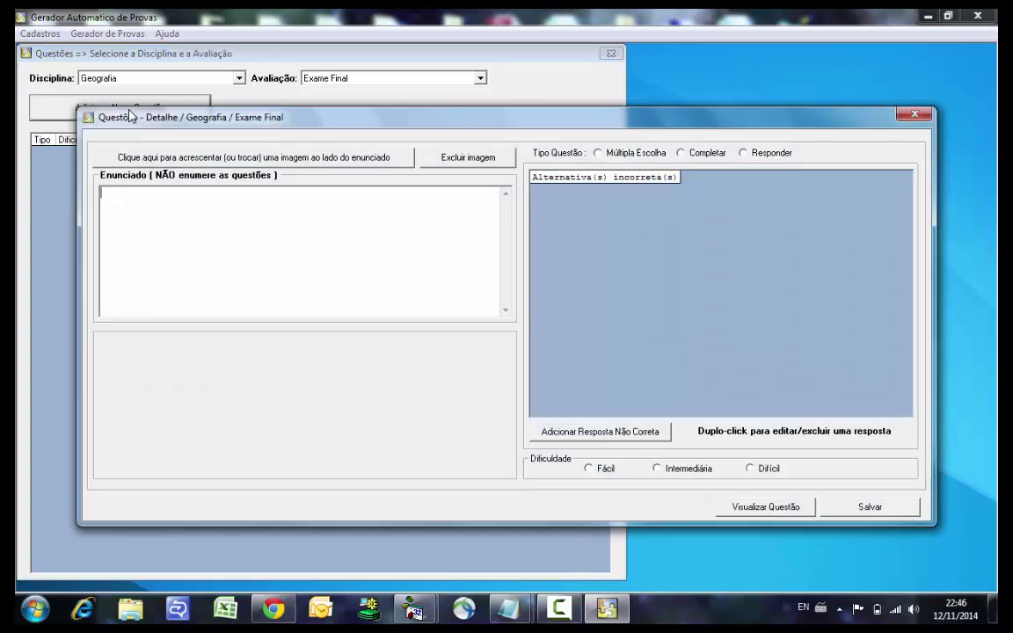
left_click_drag(243, 123, 239, 145)
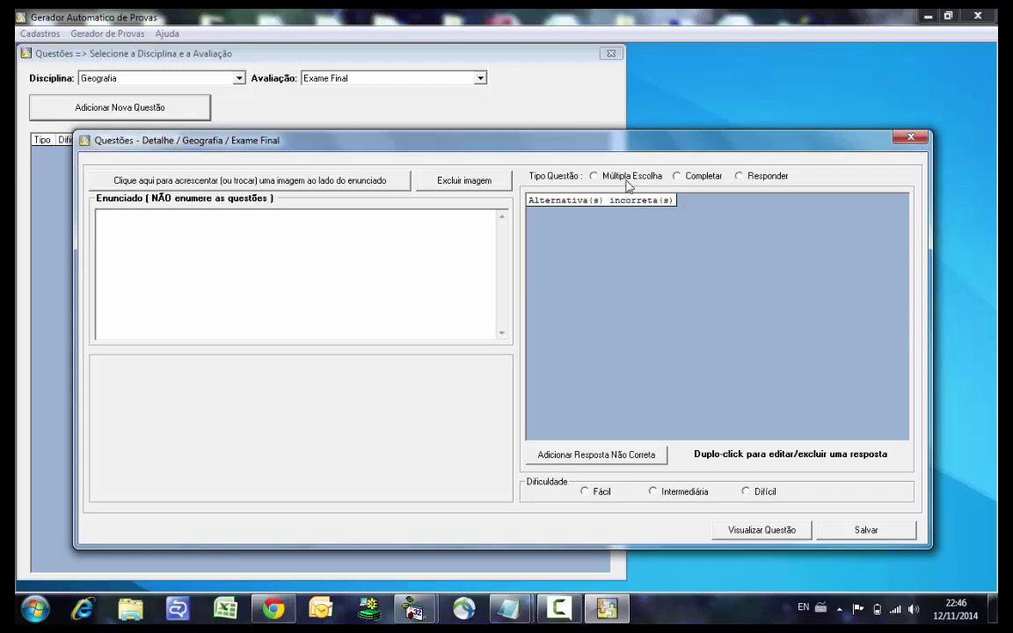
left_click(595, 176)
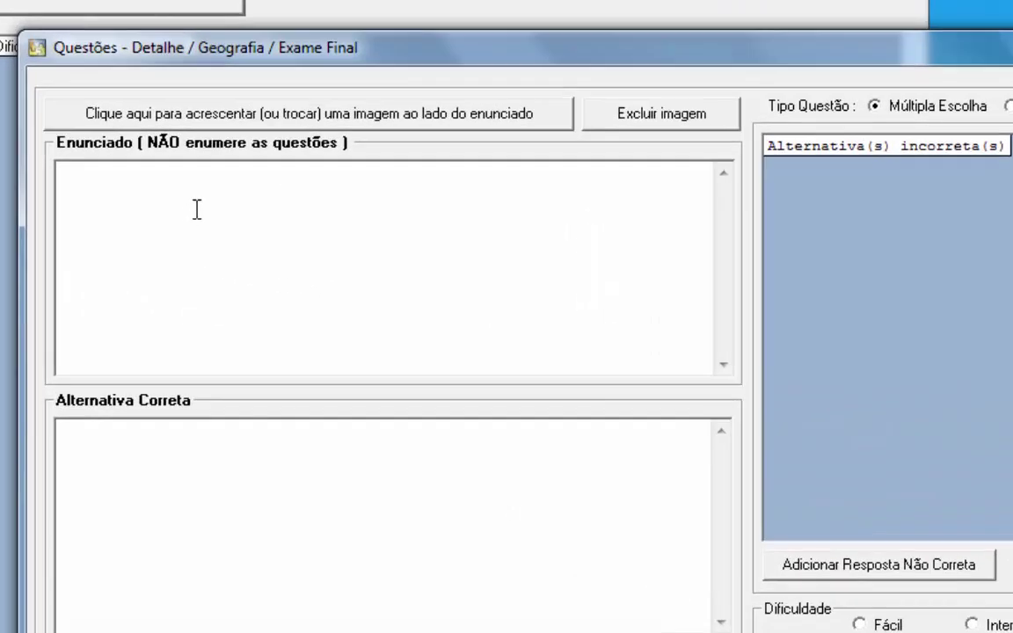
Type the statement 'Qual é o nome do nosso país e em que continente fica ?' and correct its typos.
left_click(181, 237)
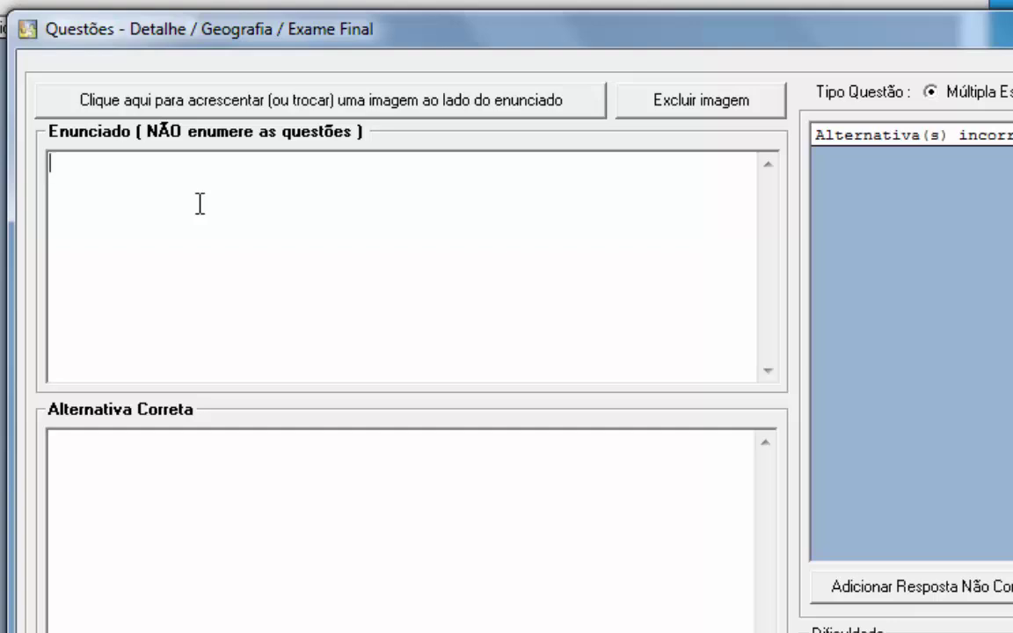
type("Qual é o nome do no")
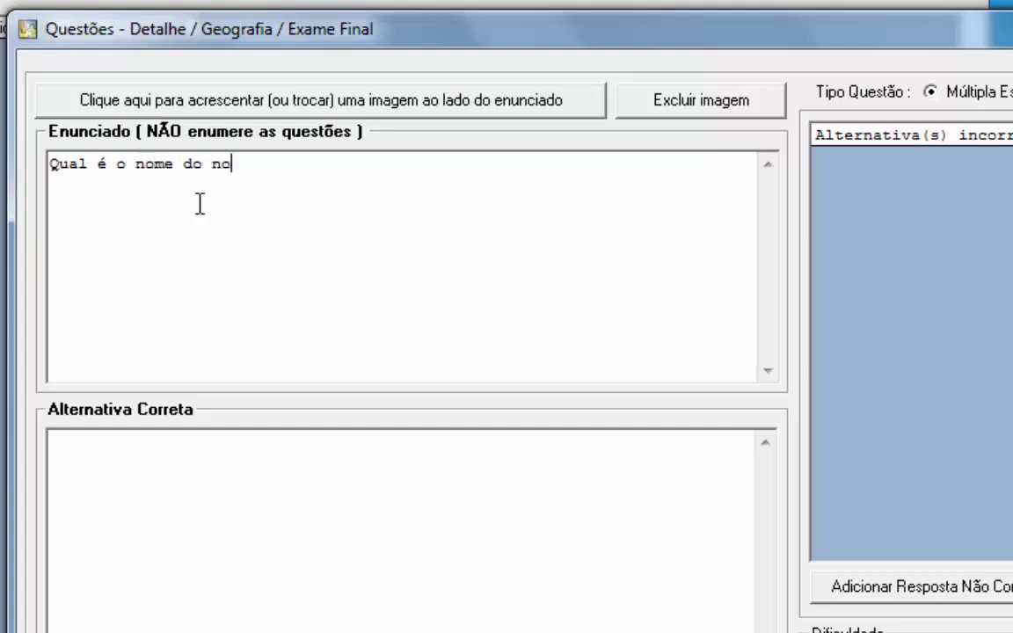
type("sso país ")
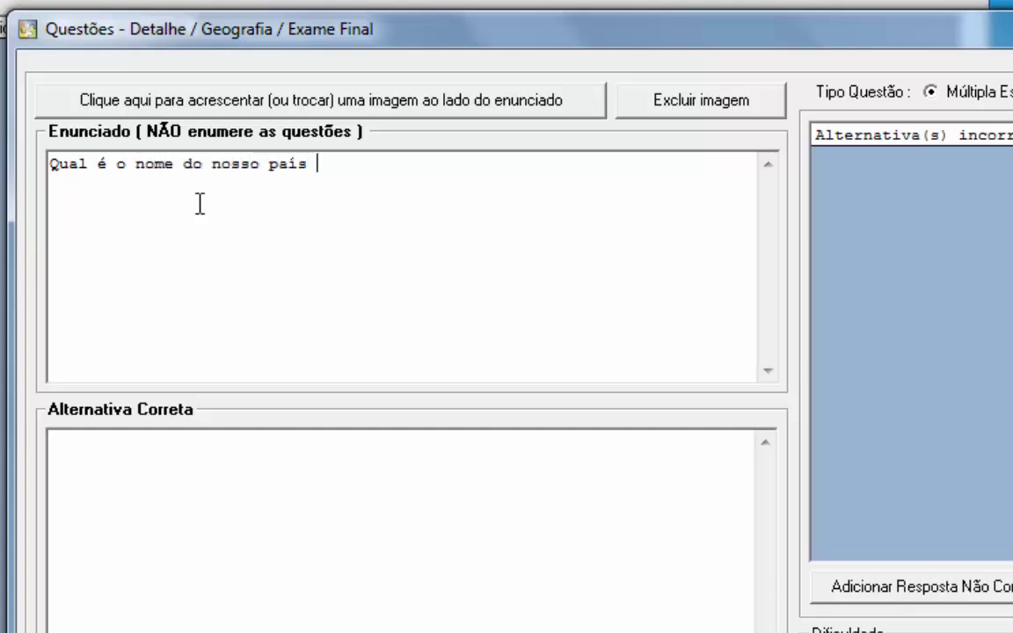
type("e em qu")
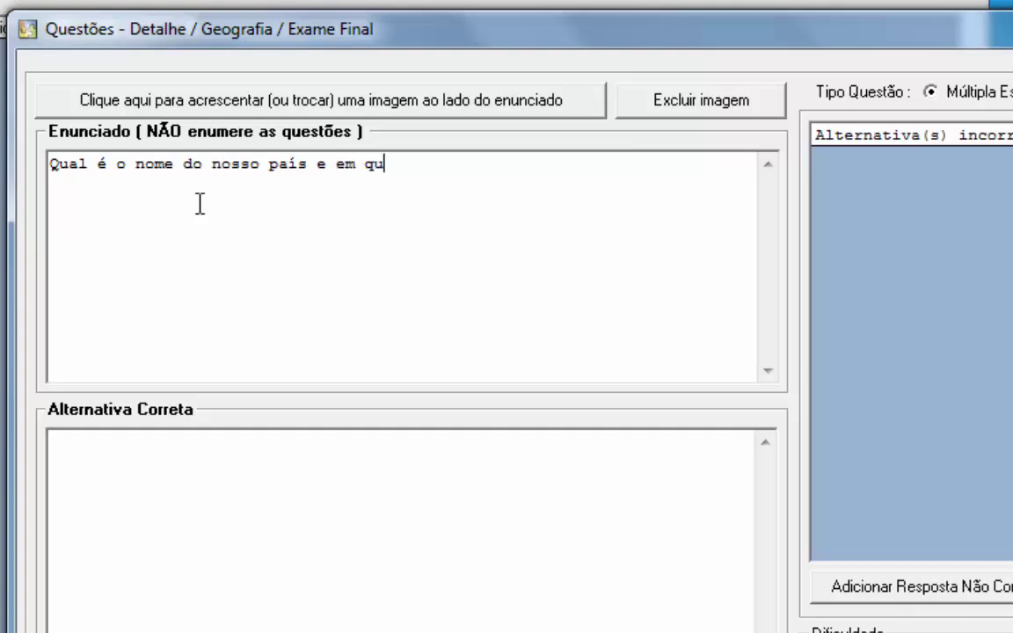
type("e contien")
key("BackSpace")
key("BackSpace")
type("nte")
key("BackSpace")
key("BackSpace")
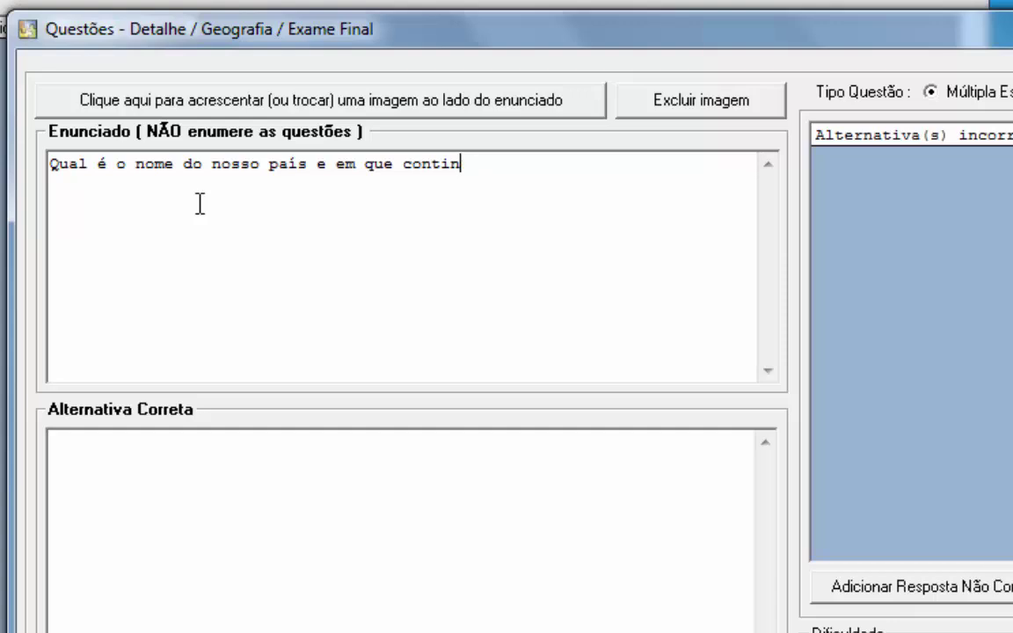
type("ente fica ?")
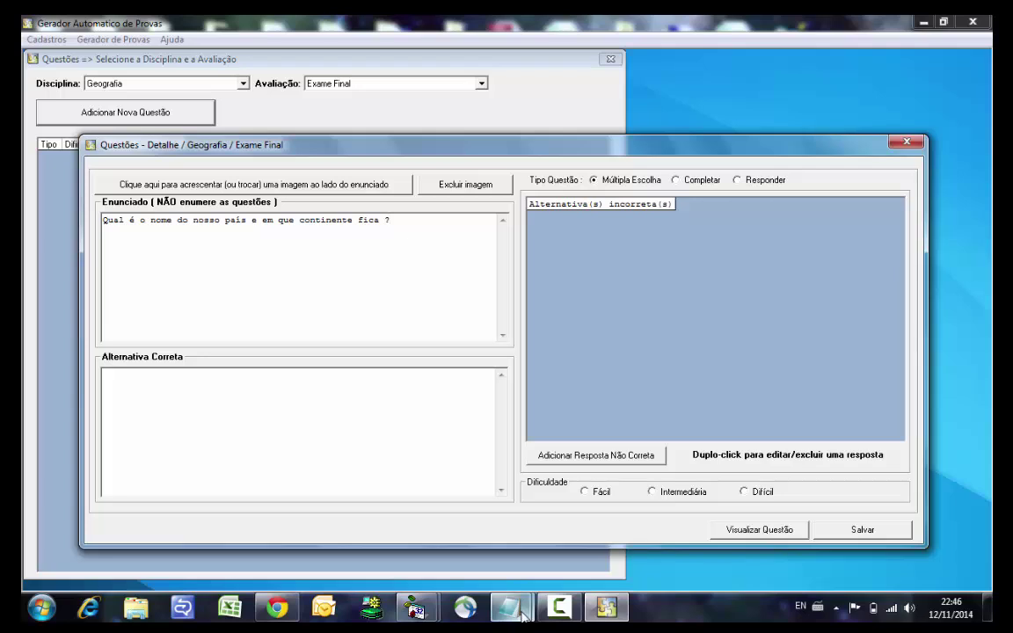
Select the whole statement of question 1 in the geography questions Notepad.
mouse_move(522, 615)
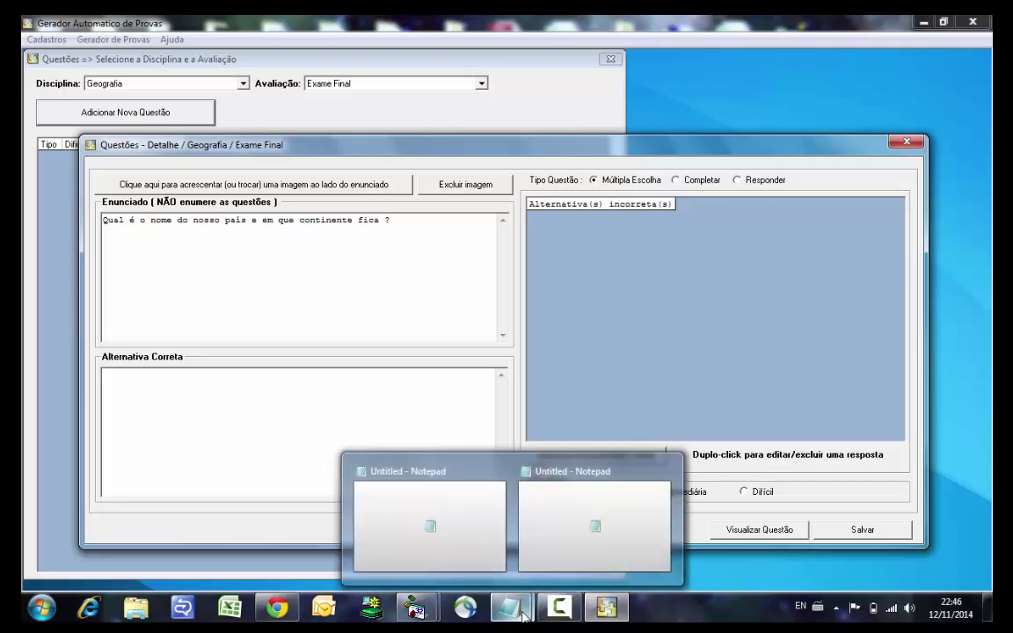
left_click(524, 615)
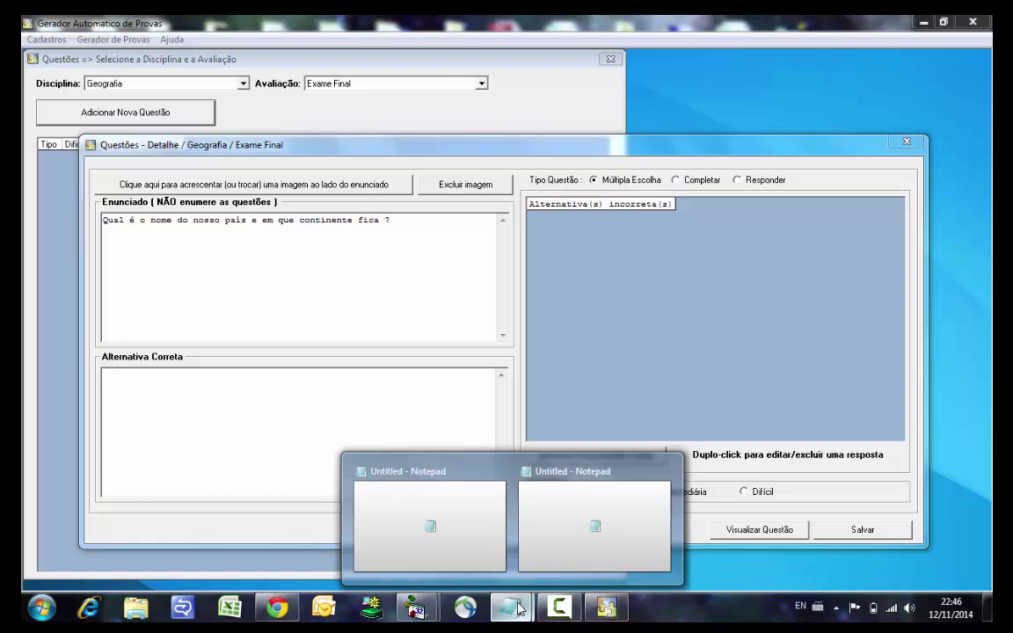
left_click(555, 568)
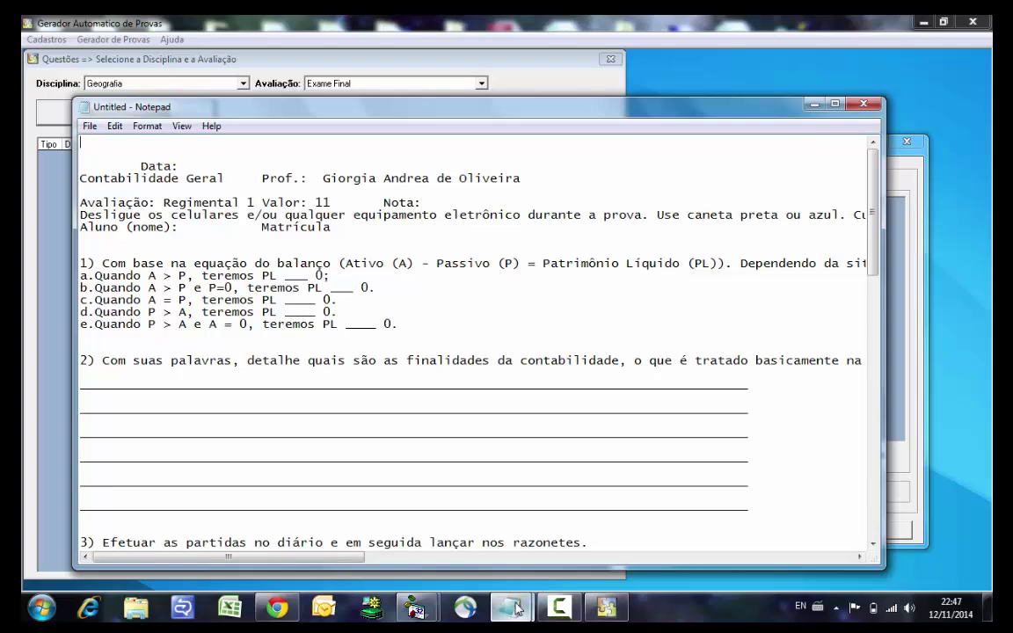
mouse_move(481, 609)
left_click(420, 512)
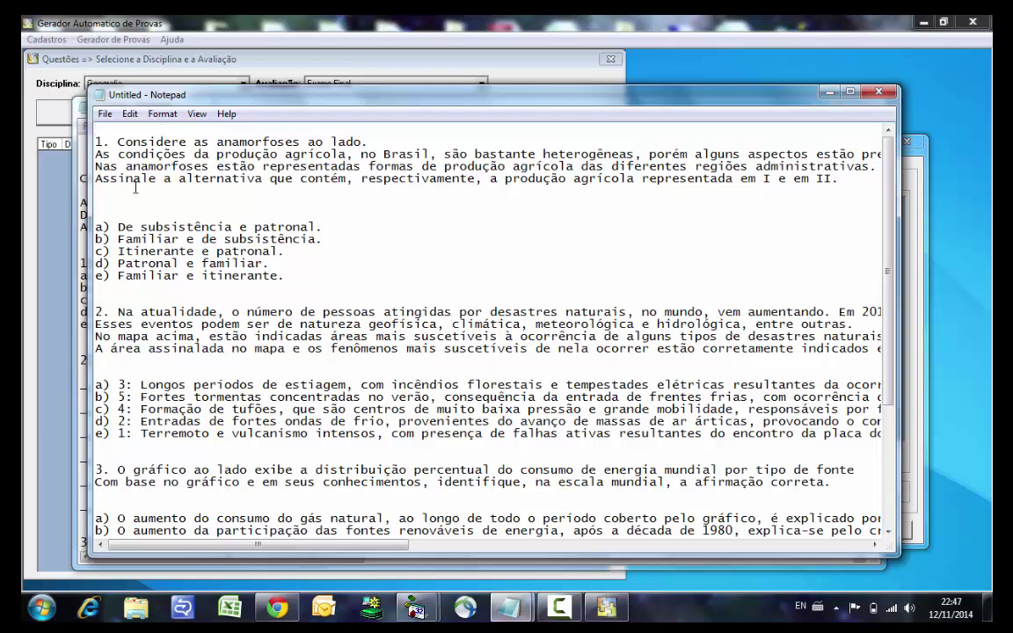
left_click_drag(117, 142, 174, 191)
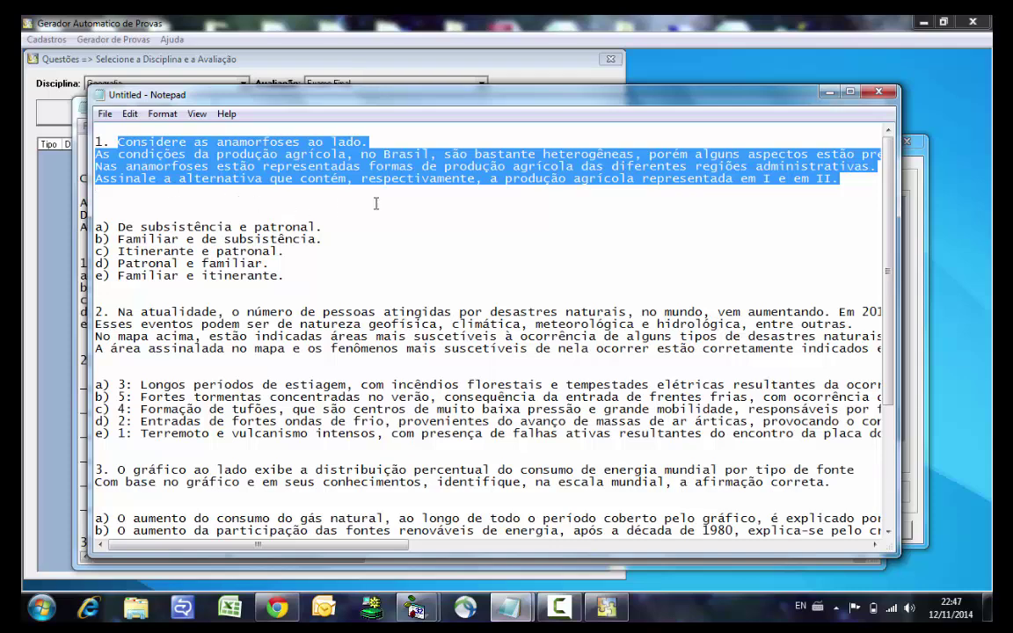
Minimize the Notepad windows to bring the GERA-PRO question form back.
left_click(76, 282)
left_click(815, 104)
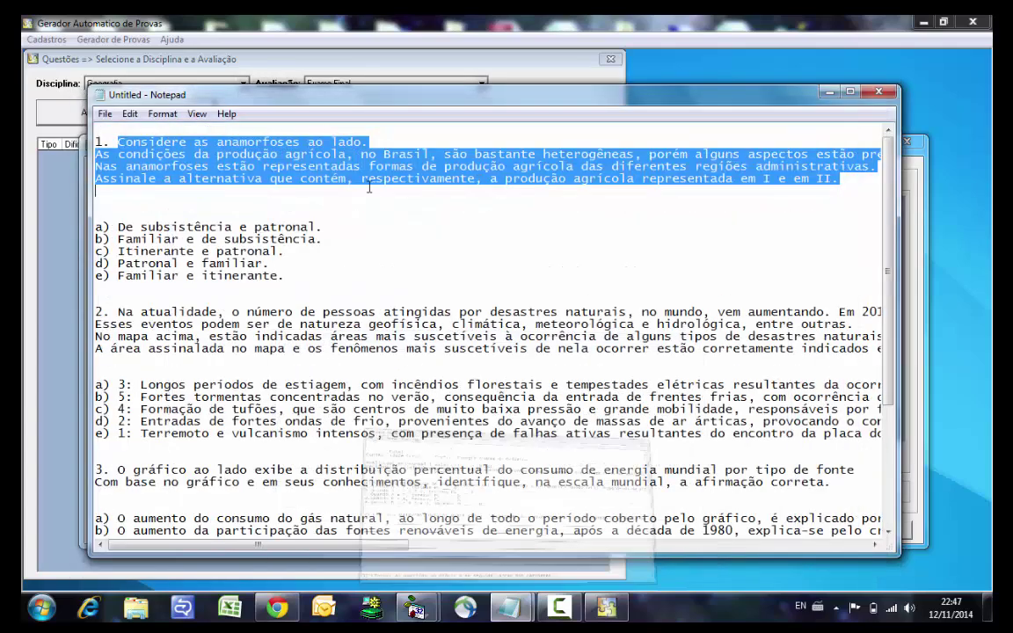
left_click(834, 95)
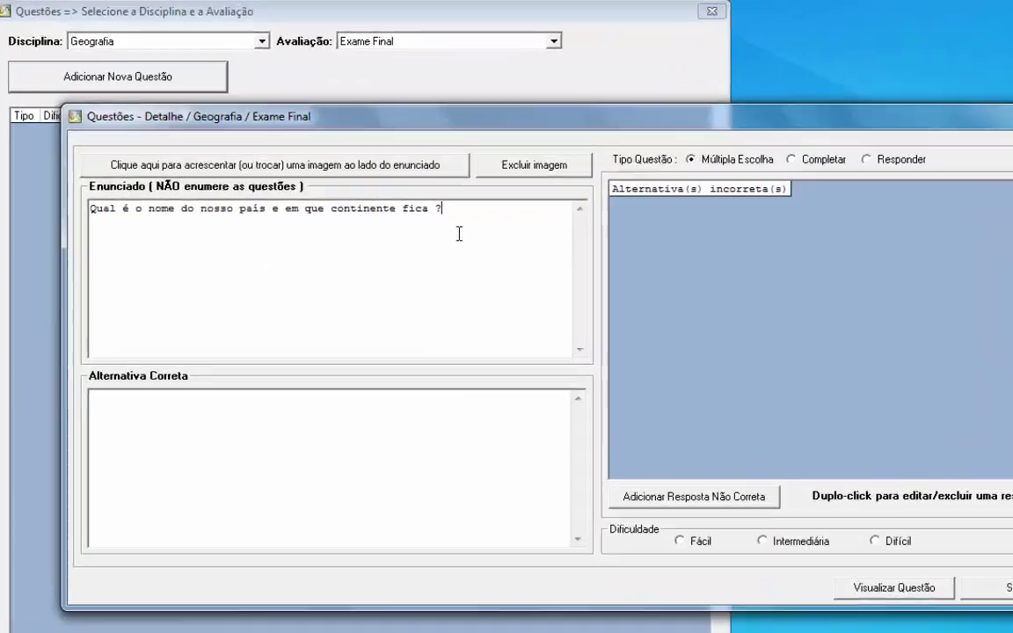
Paste the copied anamorfoses question over the existing Enunciado text.
left_click_drag(398, 224, 66, 186)
type("Considere as anamorfoses ao lado. As condições da produção agrícola, no Brasil, são bastante heterogêneas, porém alguns aspectos estão presentes em todas as regiões do País. Nas anamorfoses estão representadas formas de produção agrícola das diferentes regiões administrativas. Assinale a alternativa que contém, respectivamente, a produção agrícola representada em I e em II.")
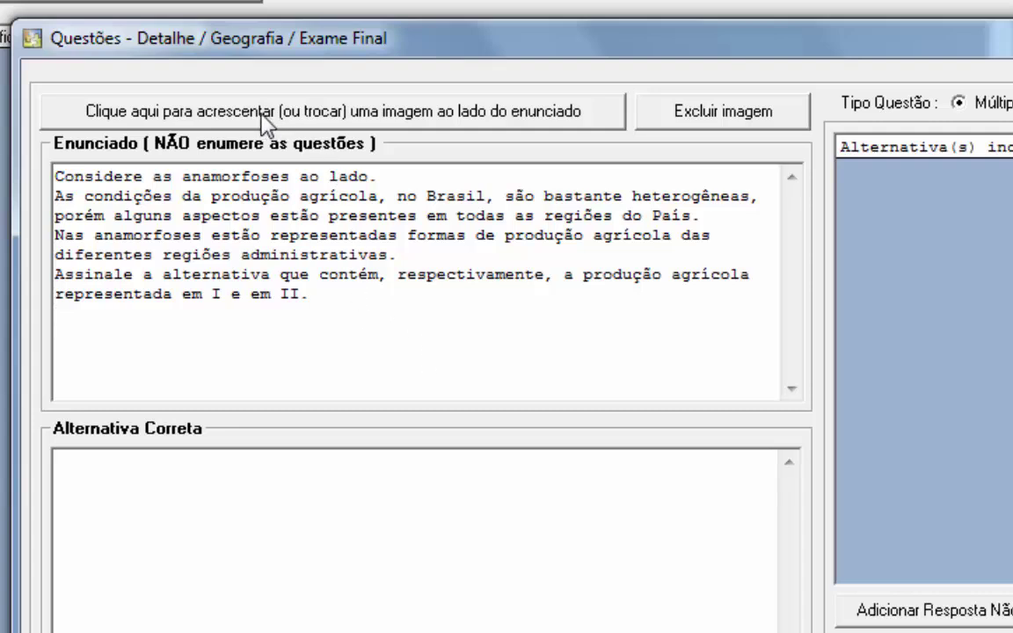
Attach anamorfoses-producao-agricola-brasil.jpg as the question's image.
left_click(399, 122)
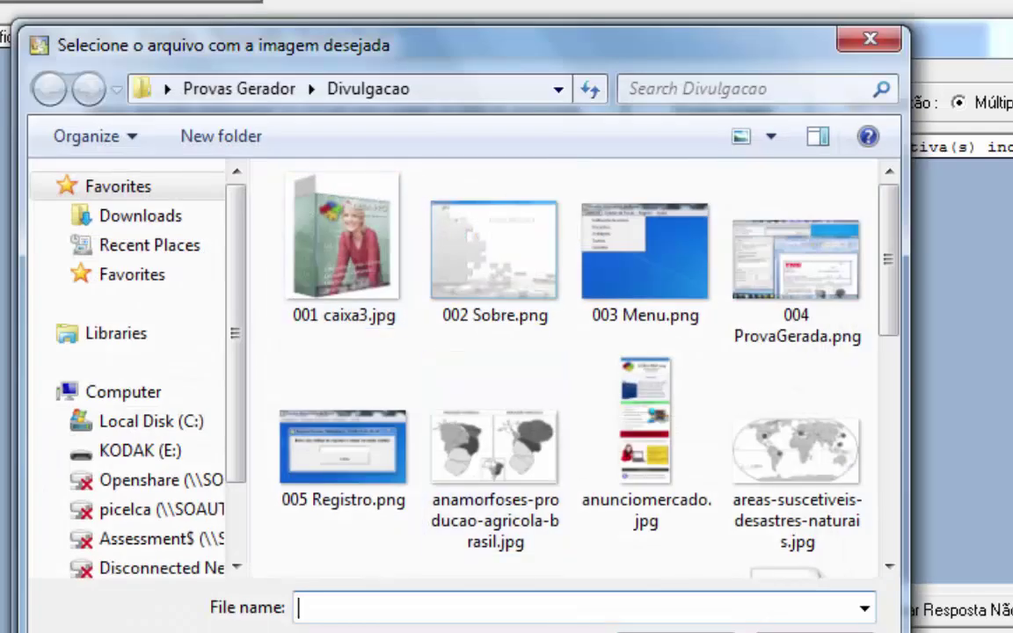
left_click_drag(908, 632, 1012, 632)
left_click_drag(696, 28, 696, 0)
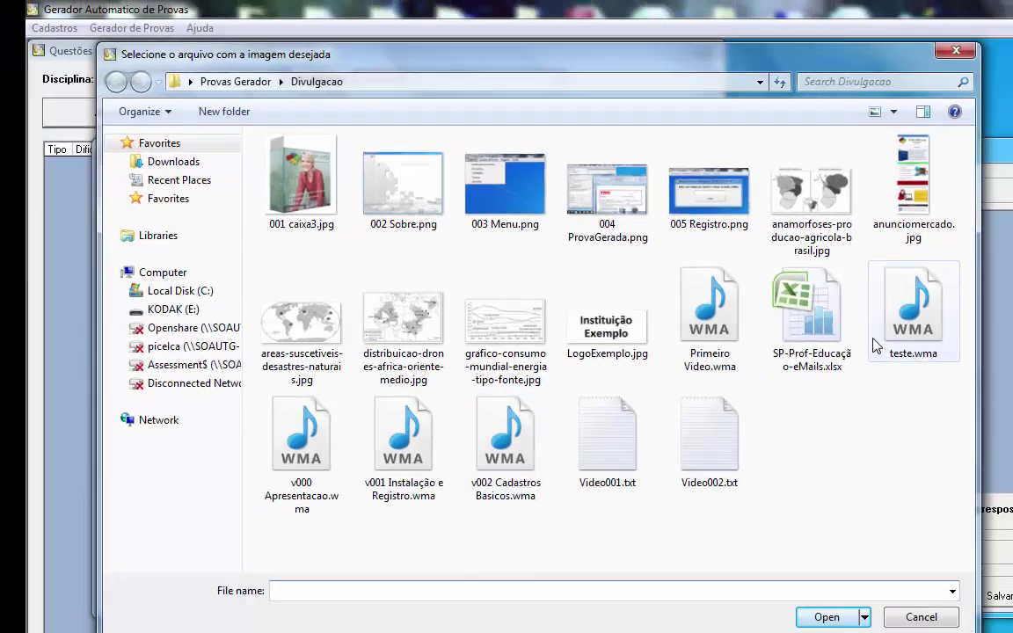
left_click(814, 211)
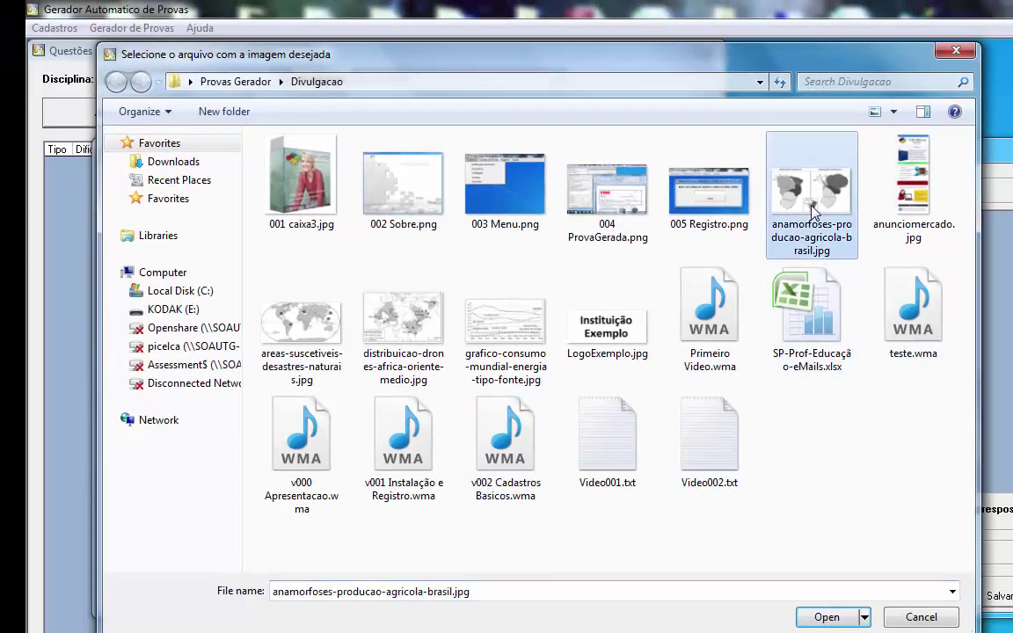
double_click(814, 211)
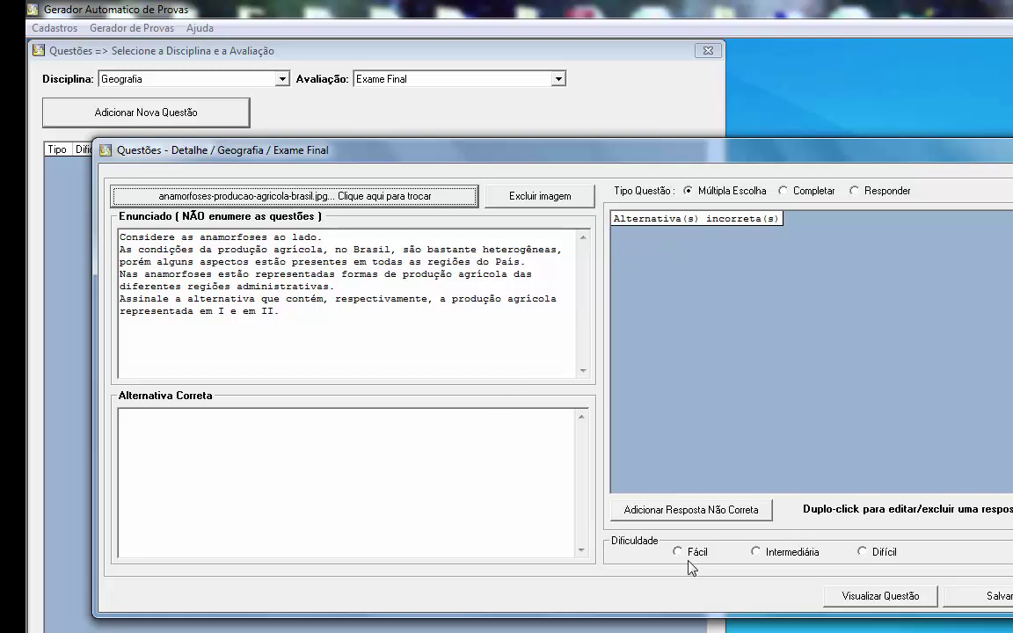
Focus the correct-answer box, then begin selecting answer a) in the geography Notepad.
left_click(161, 451)
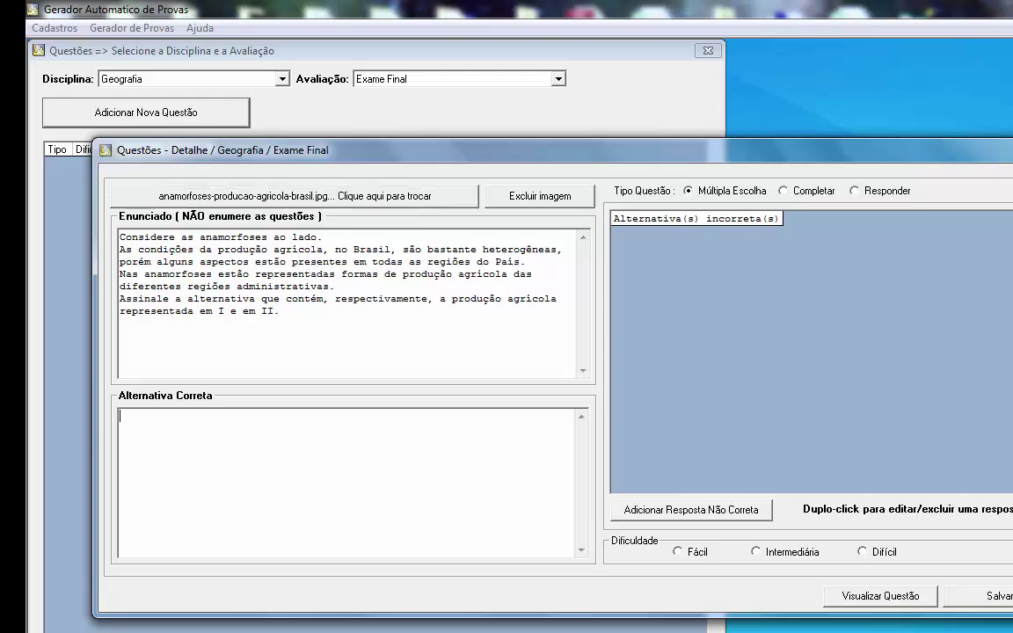
left_click(527, 597)
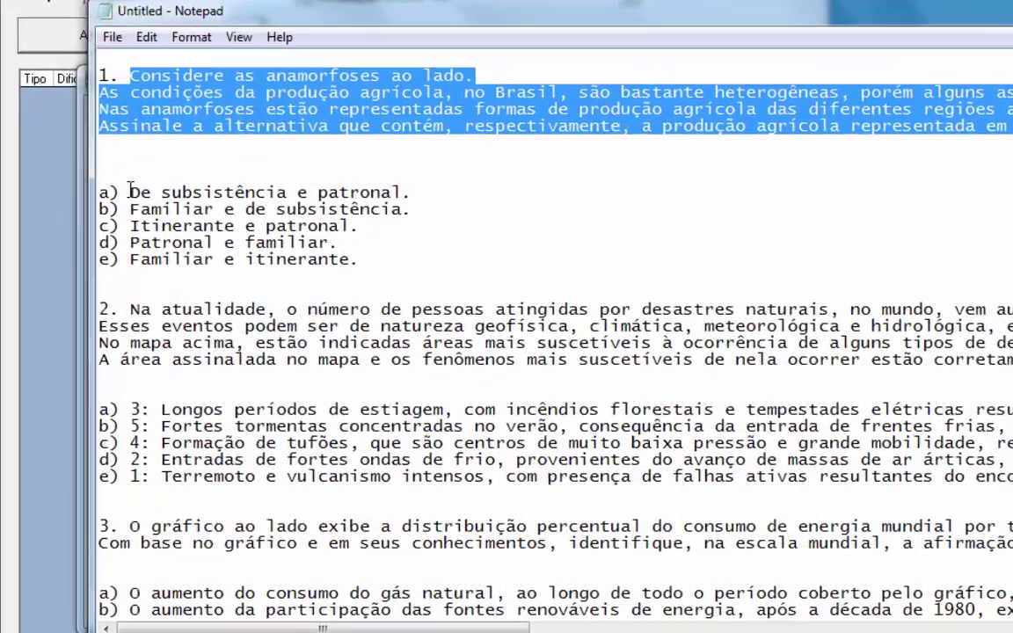
left_click_drag(137, 246, 295, 234)
Paste 'De subsistência e patronal.' into the Alternativa Correta box.
left_click_drag(319, 176, 443, 192)
key("ctrl+c")
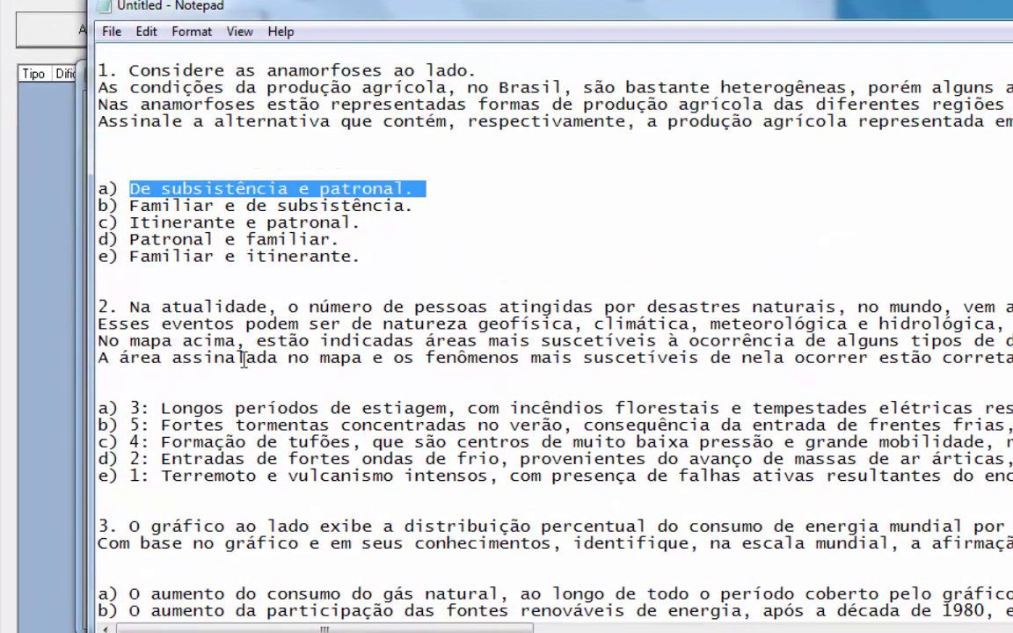
key("alt+Tab")
left_click(325, 473)
key("ctrl+v")
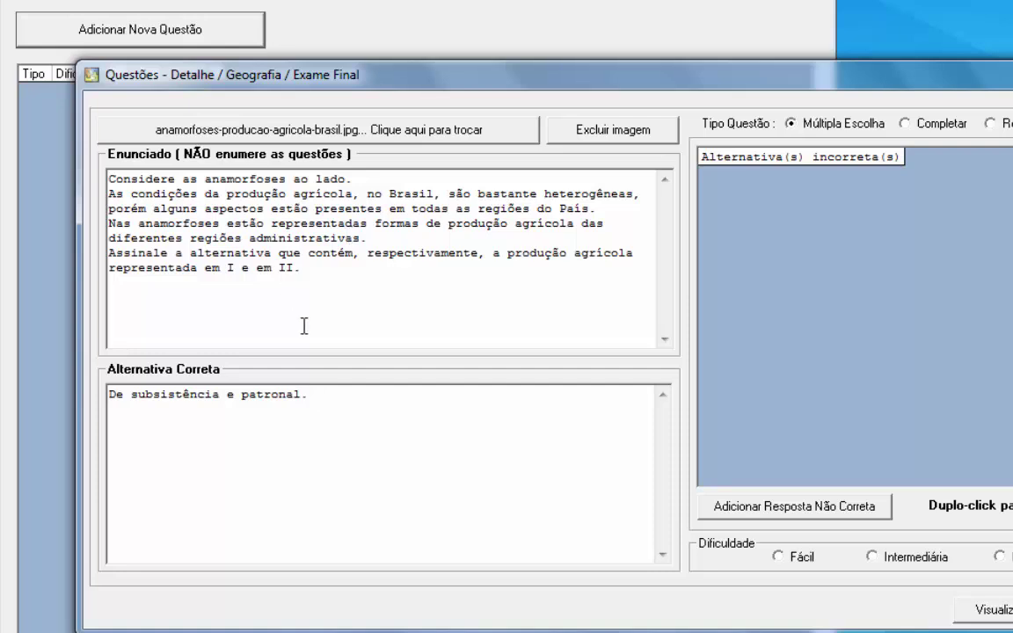
key("ctrl+a")
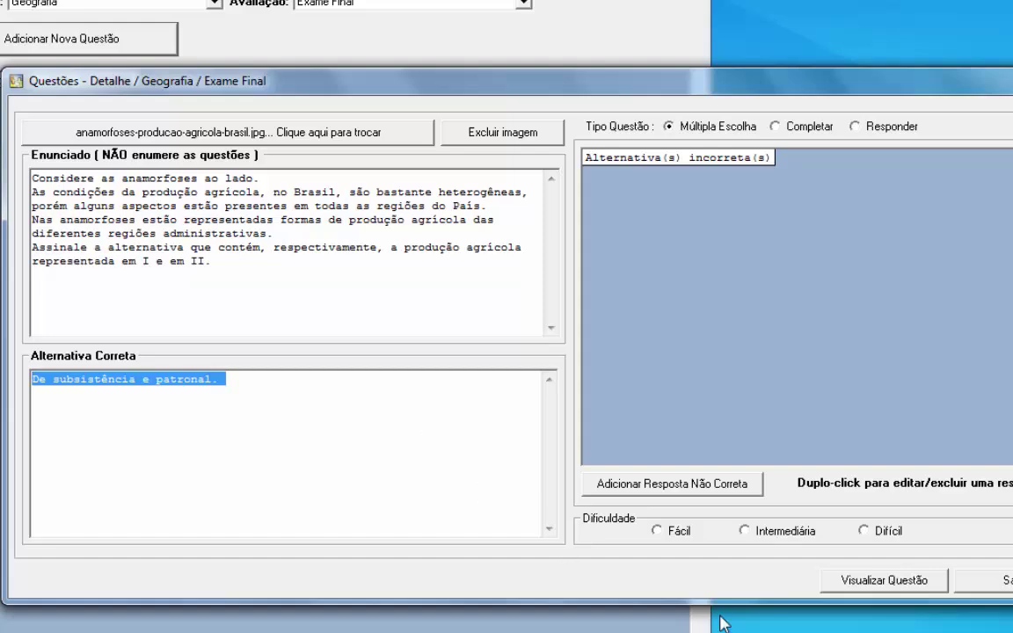
Delete the used question and answers a) and b) from the geography Notepad.
left_click(564, 630)
left_click(559, 603)
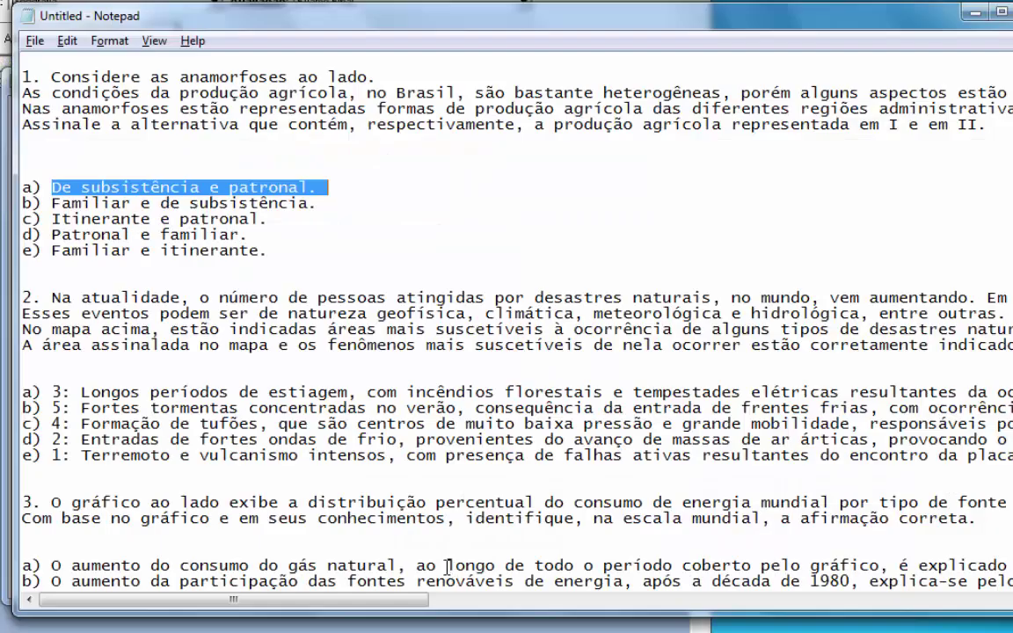
left_click(54, 203)
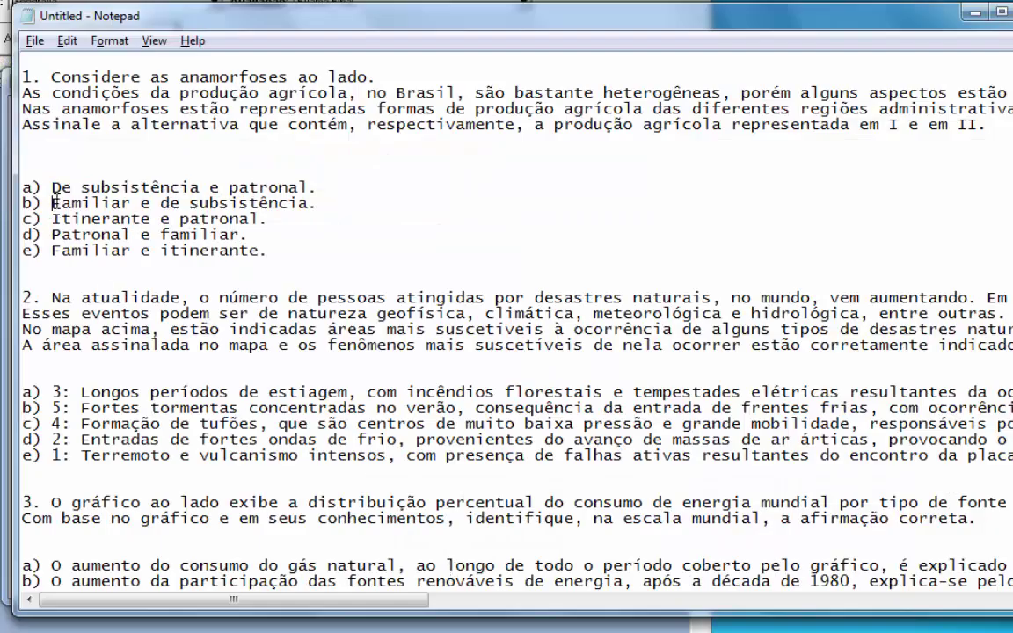
left_click_drag(325, 187, 27, 61)
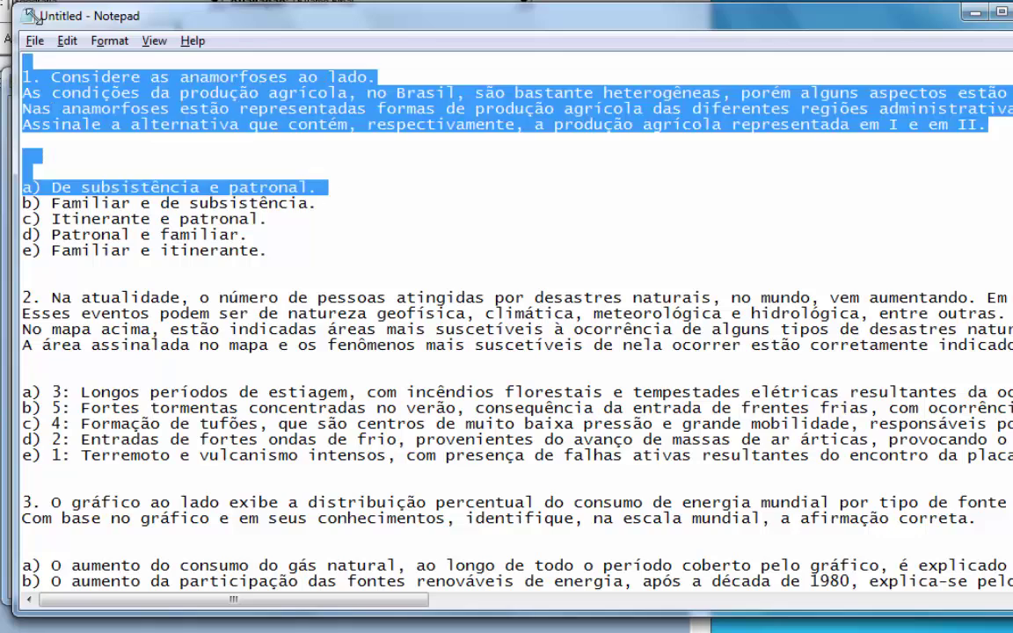
key("Delete")
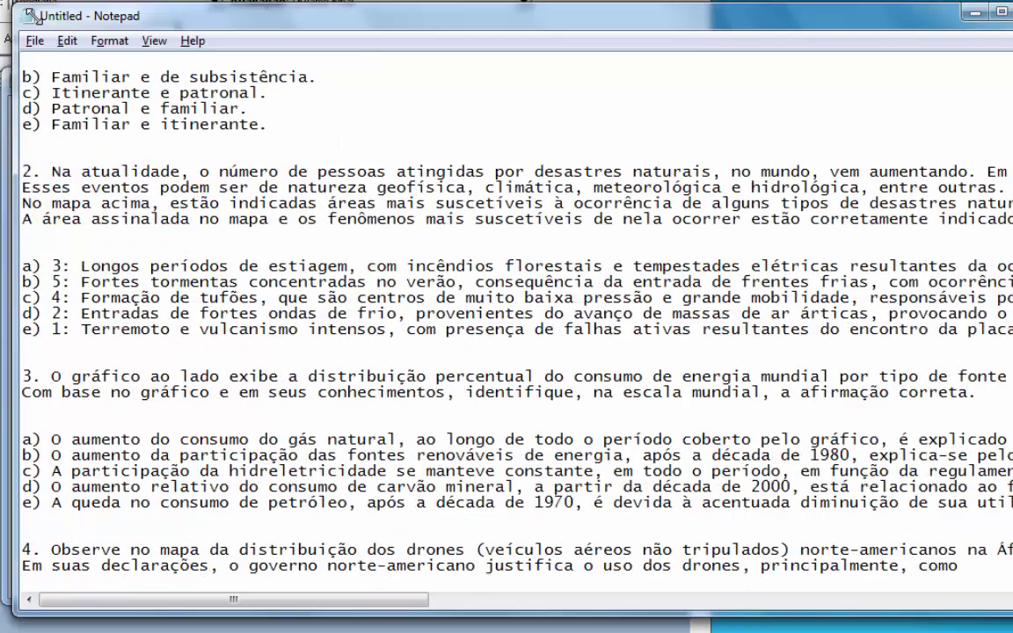
left_click_drag(50, 80, 326, 76)
key("ctrl+c")
key("Delete")
key("alt+Tab")
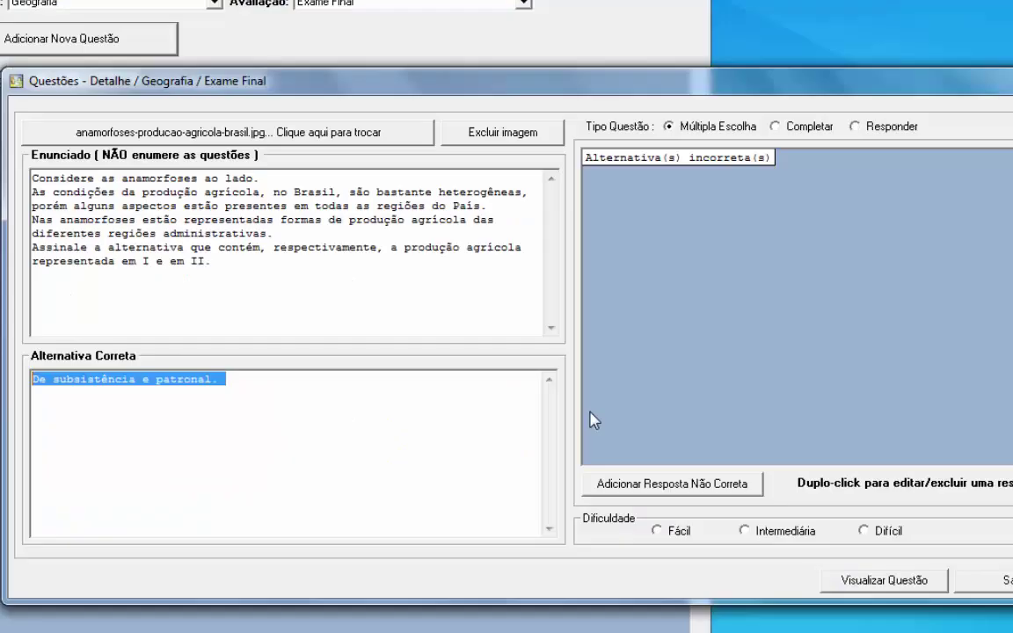
Add incorrect alternatives 'Familiar e de subsistência.' and 'Itinerante e patronal.'.
left_click(673, 493)
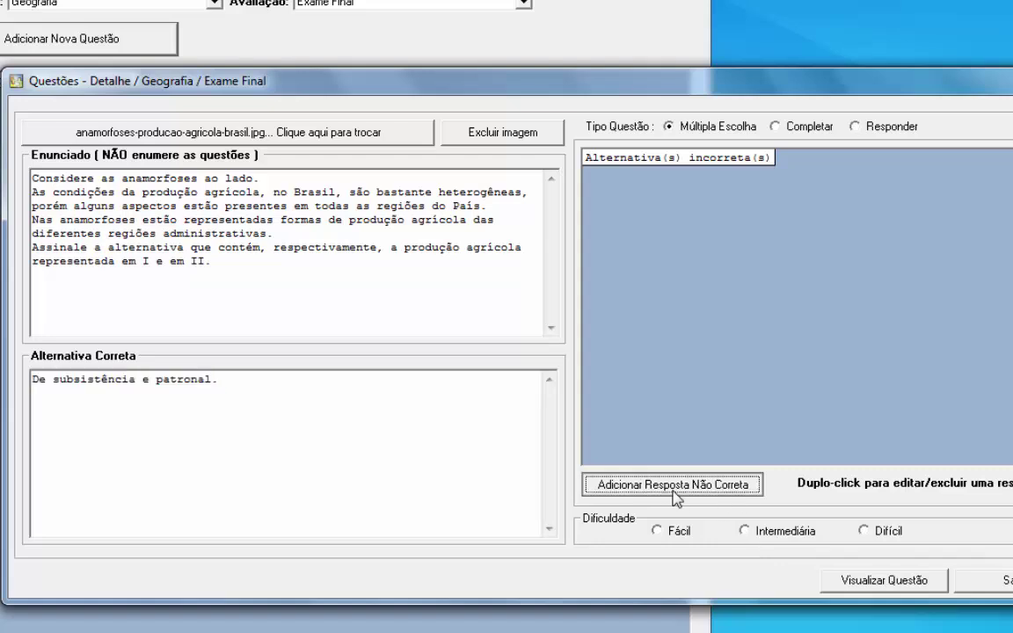
key("ctrl+v")
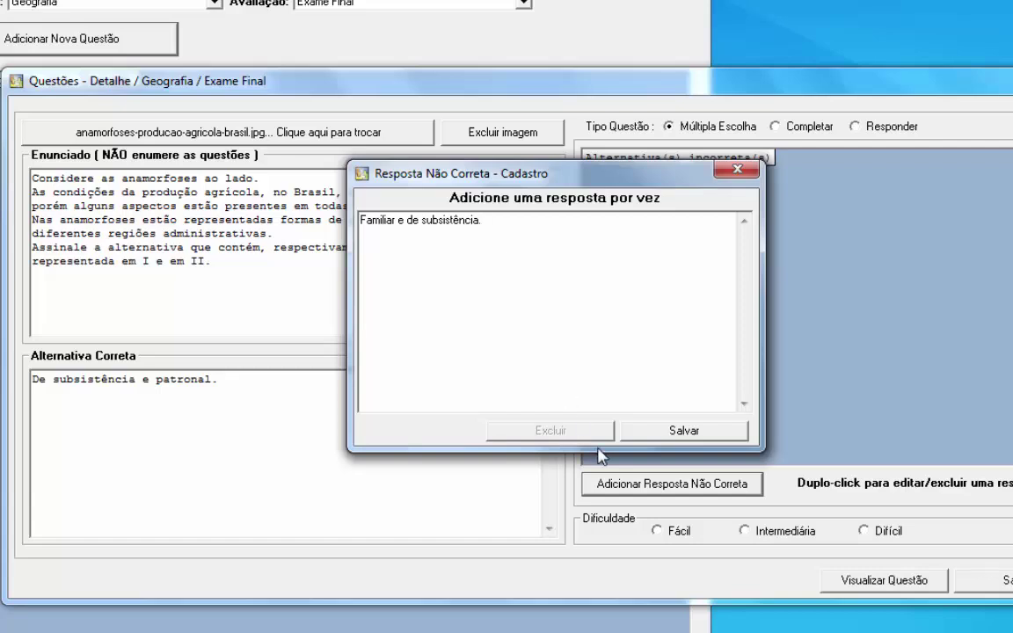
left_click(678, 433)
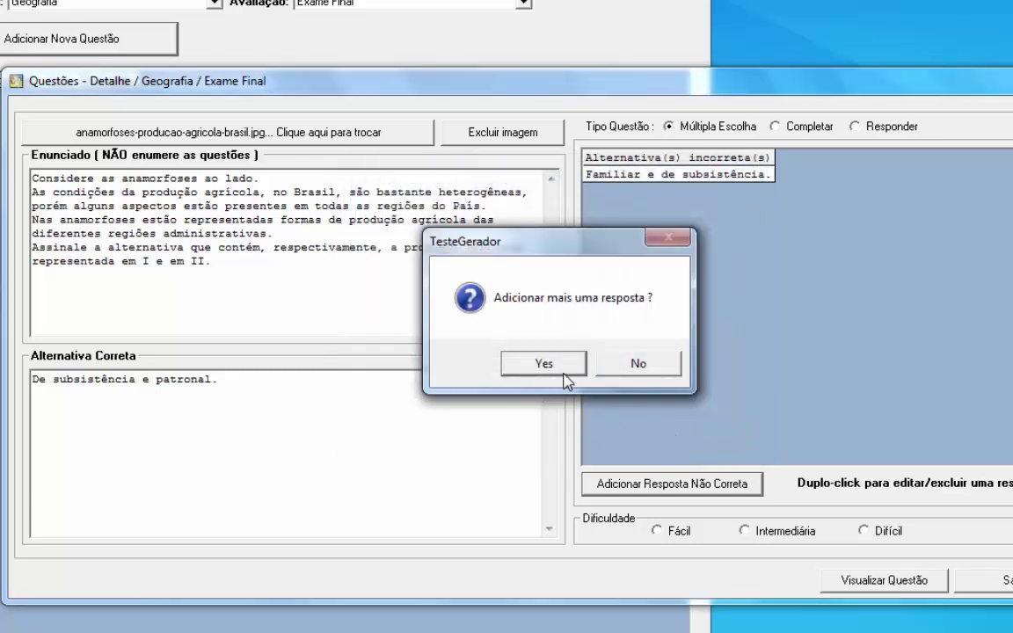
left_click(566, 373)
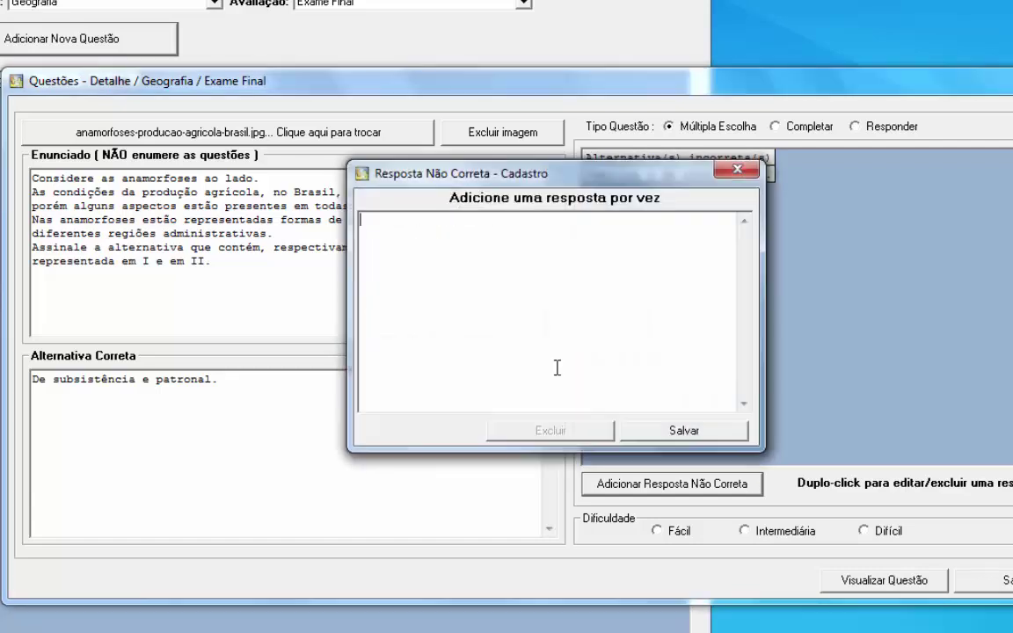
key("alt+Tab")
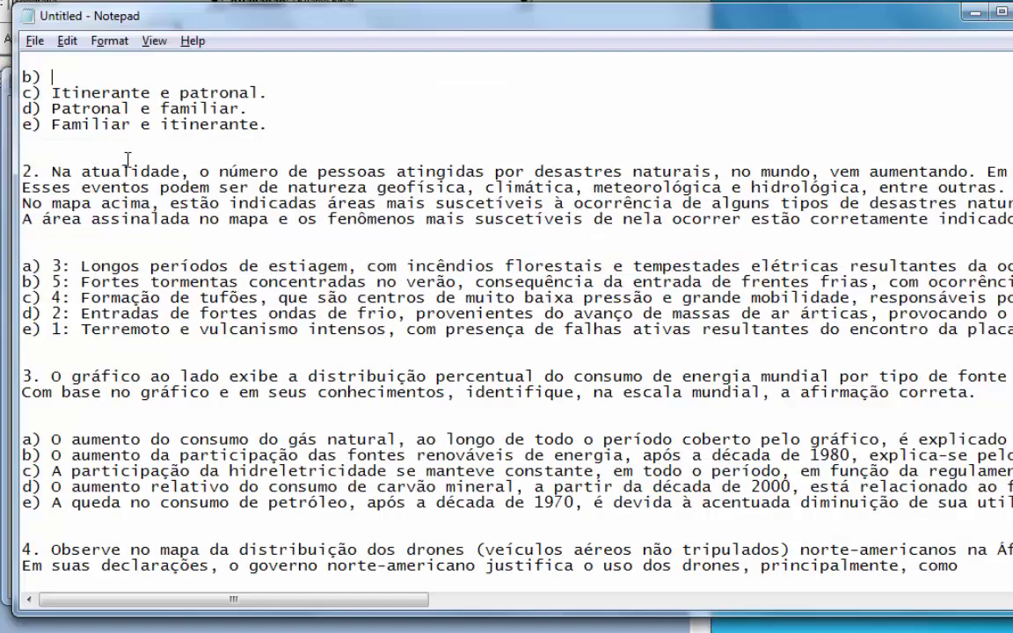
left_click_drag(51, 92, 261, 93)
key("ctrl+x")
key("alt+Tab")
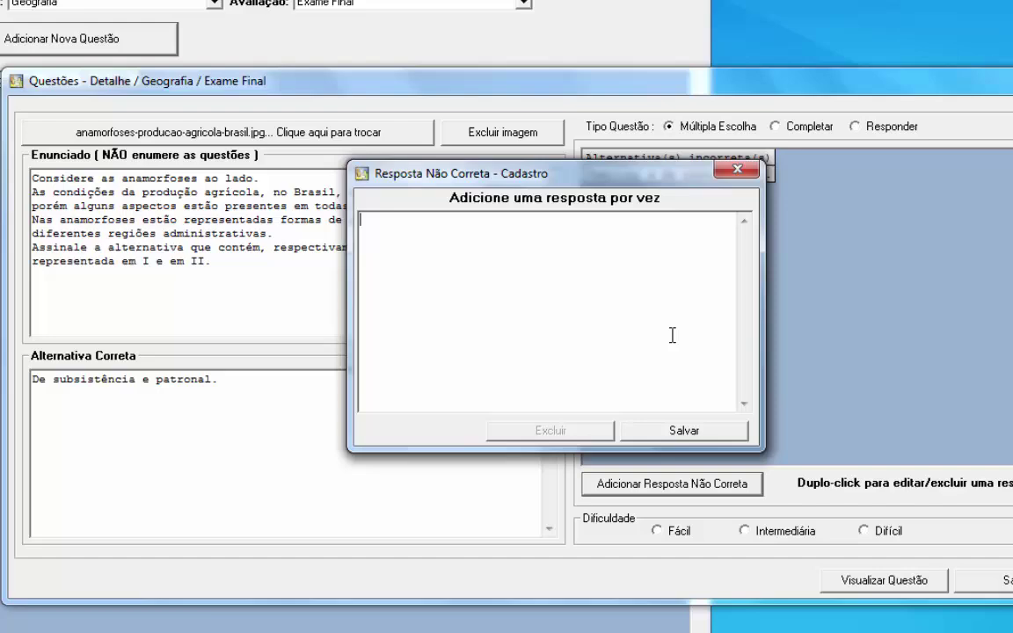
key("ctrl+v")
left_click(685, 430)
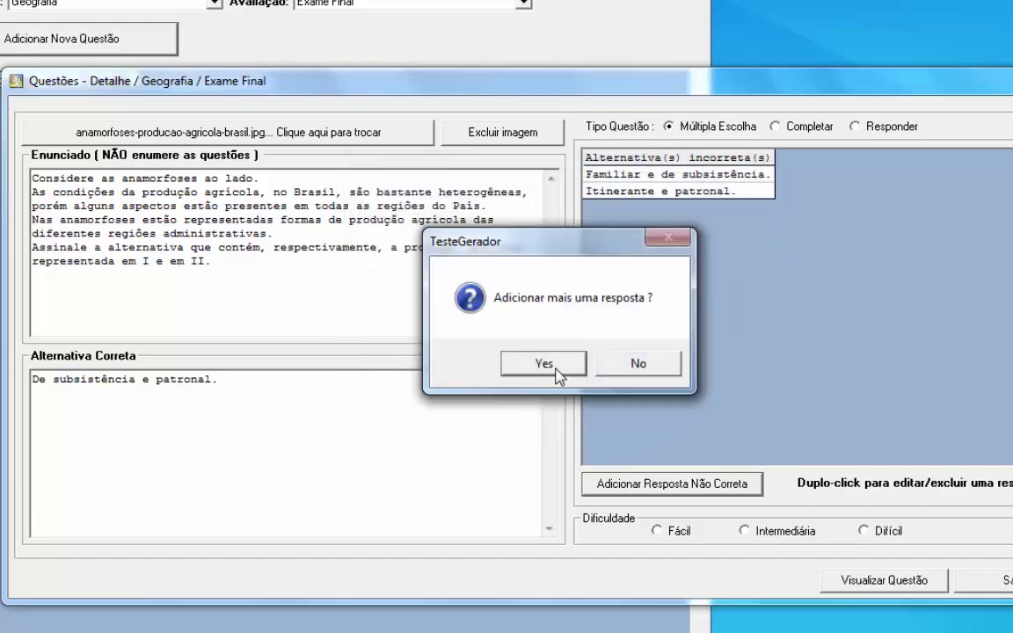
left_click(556, 372)
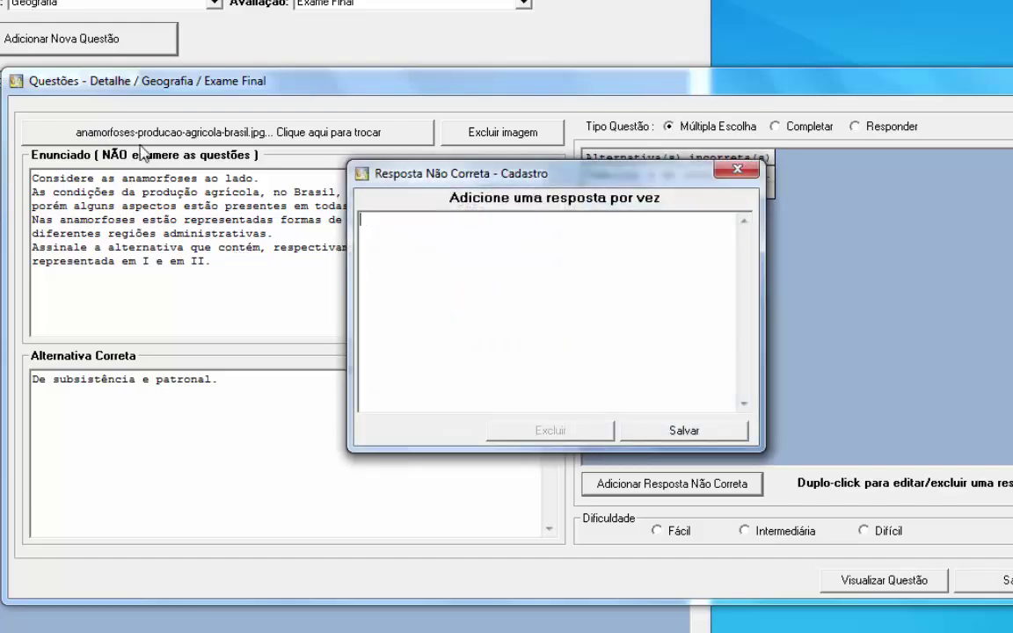
Add incorrect alternatives 'Patronal e familiar.' and 'Familiar e itinerante.', clearing the used lines from Notepad.
key("alt+Tab")
left_click_drag(53, 108, 276, 108)
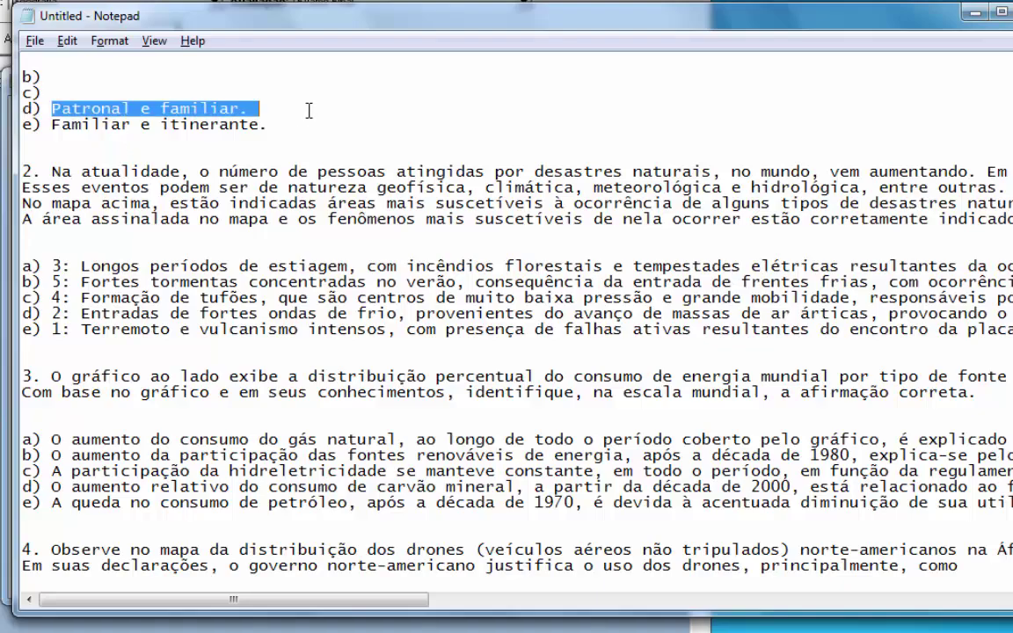
key("ctrl+x")
key("alt+Tab")
key("ctrl+v")
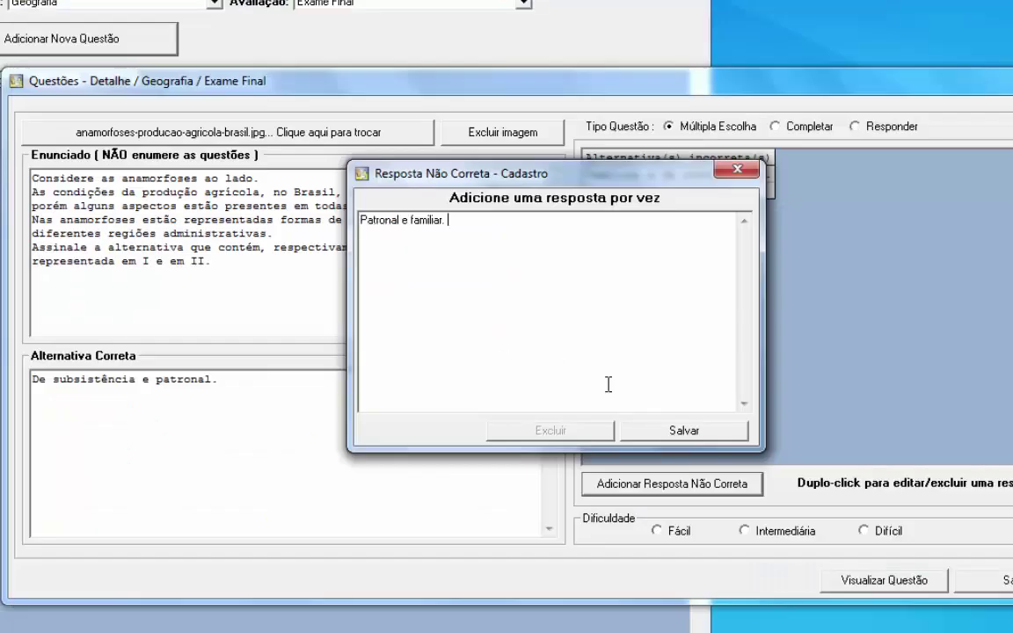
left_click(685, 432)
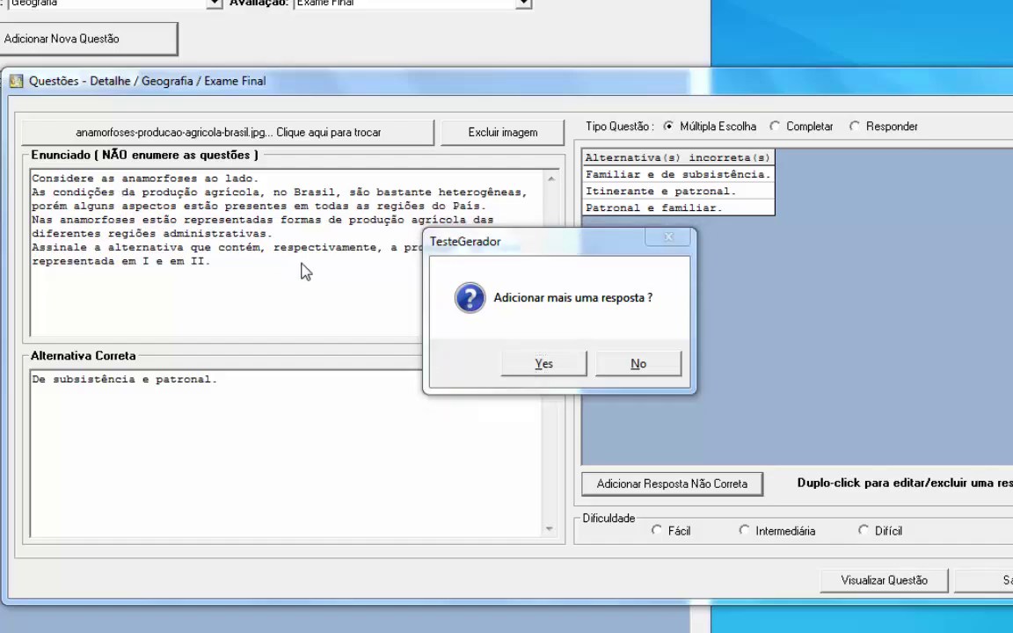
key("alt+Tab")
left_click_drag(52, 124, 281, 124)
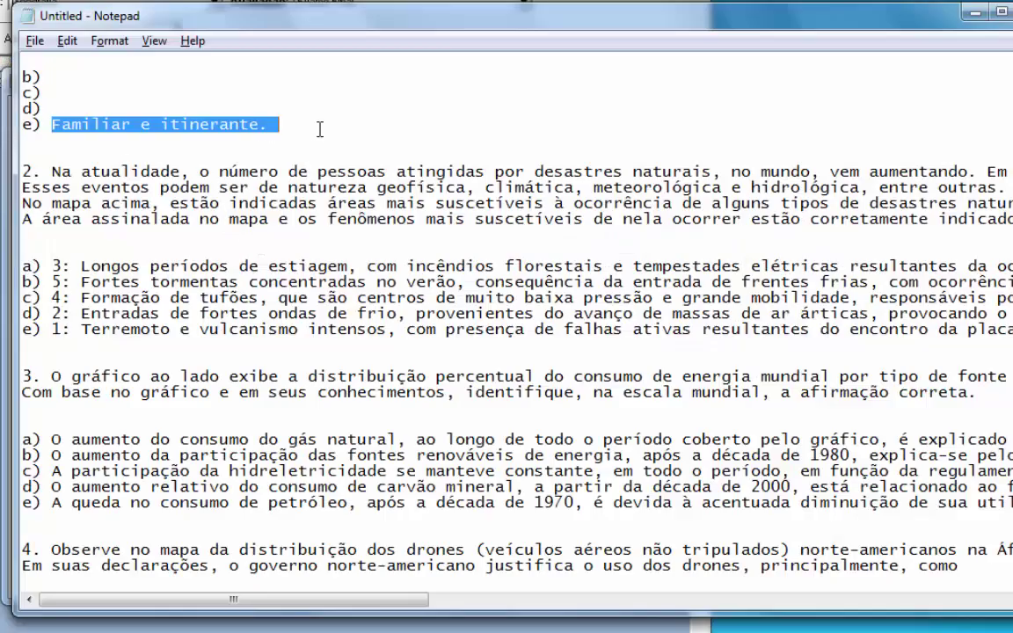
key("ctrl+x")
left_click_drag(27, 139, 24, 59)
key("Delete")
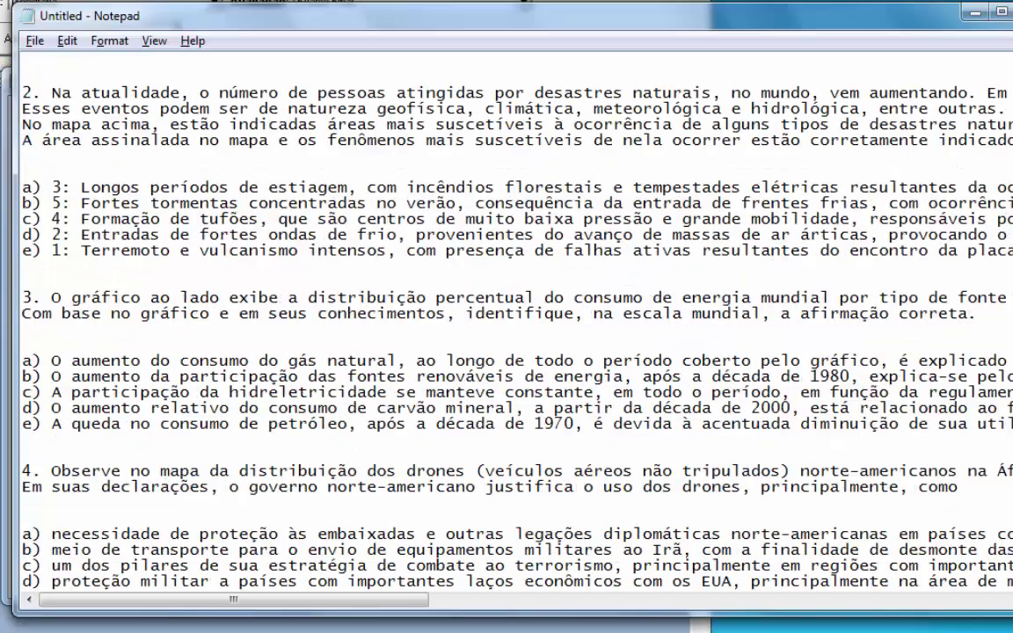
key("alt+Tab")
left_click(543, 368)
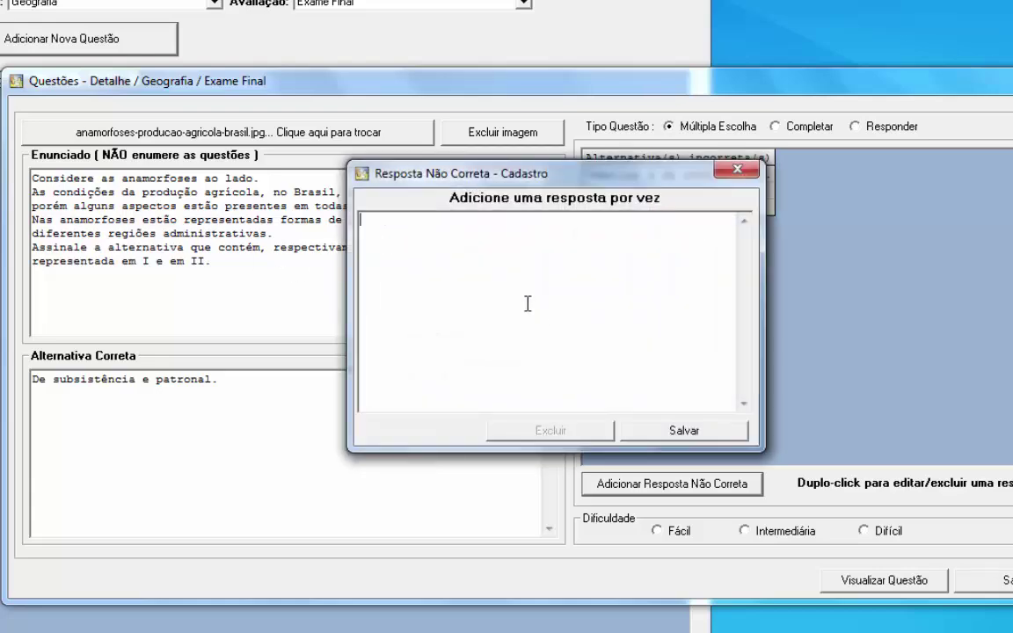
key("ctrl+v")
left_click(684, 430)
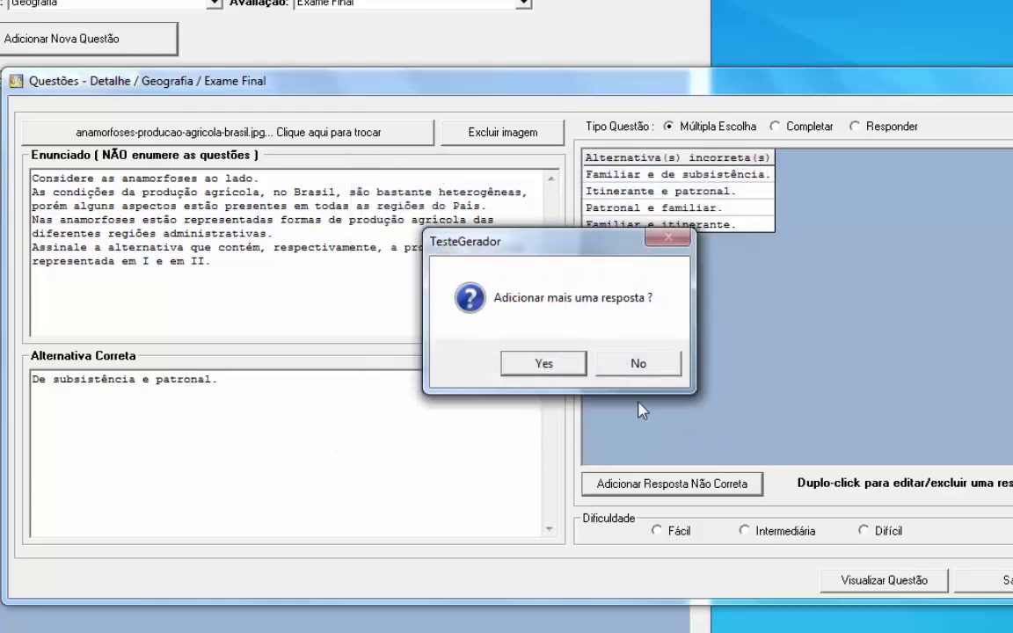
Add a fifth incorrect alternative, 'resposta indesejada', then decline adding more.
left_click(569, 369)
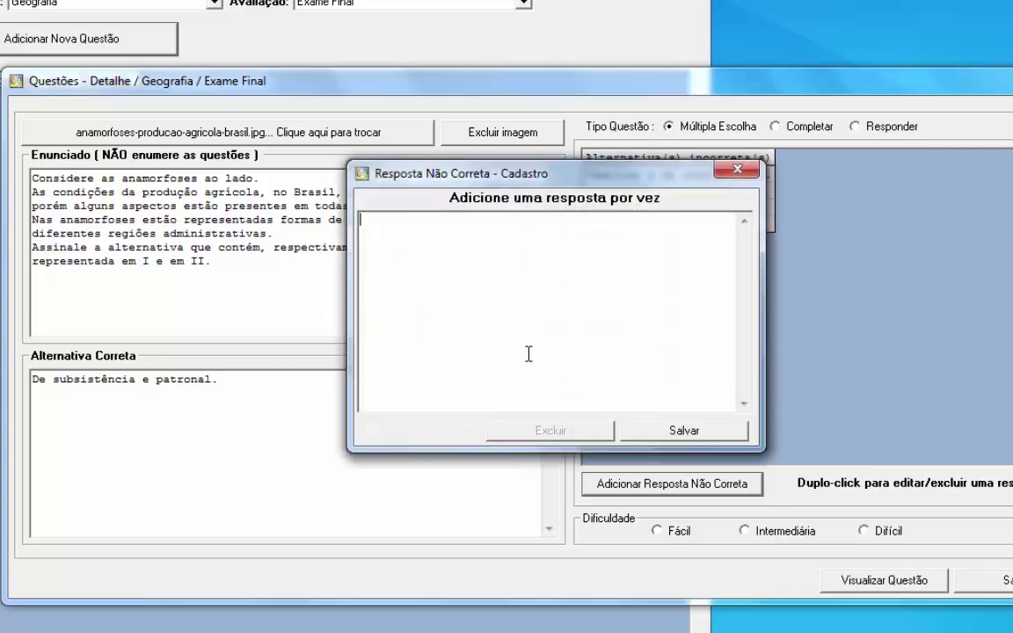
type("fdsafsfasf")
key("ctrl+a")
type("ere")
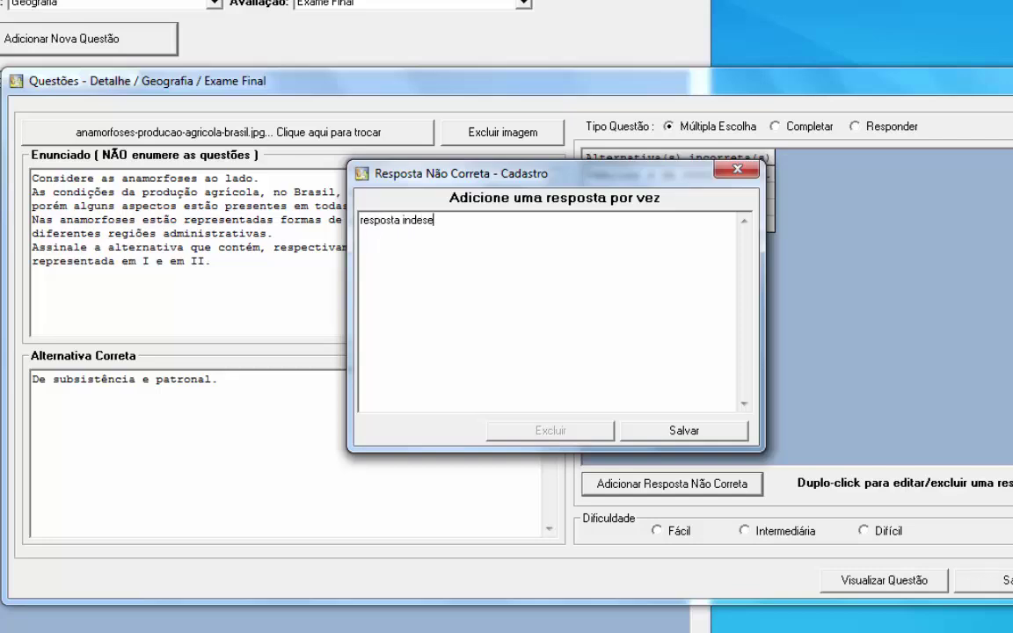
left_click(684, 430)
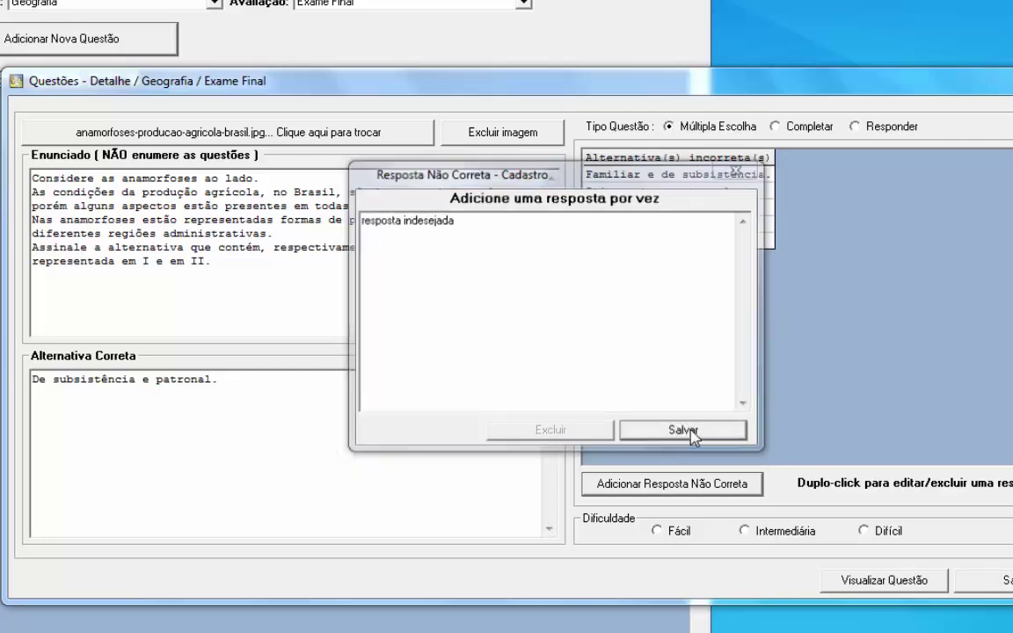
left_click(631, 366)
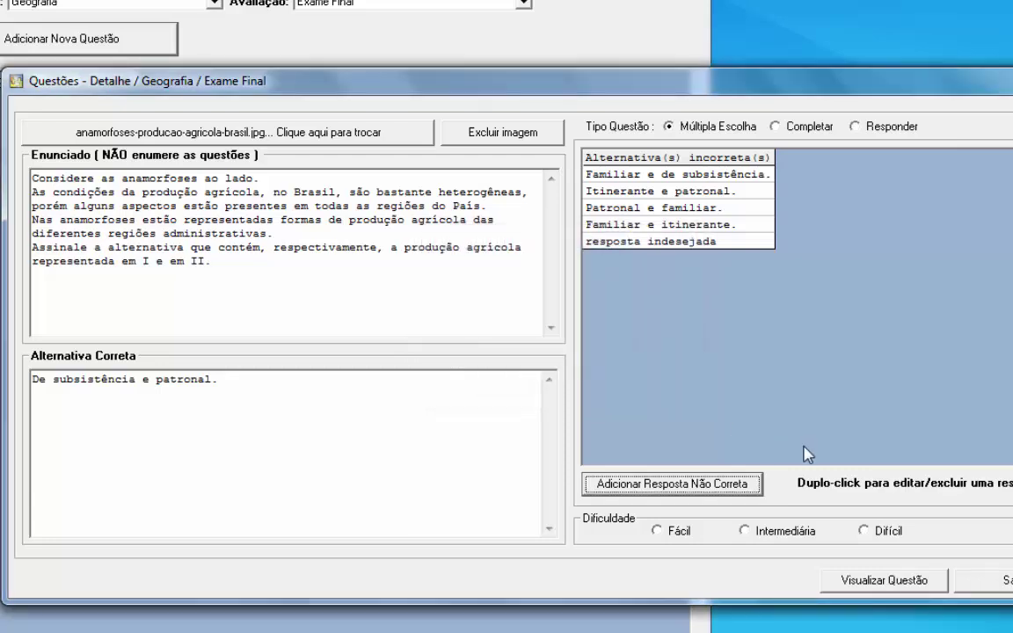
left_click(703, 243)
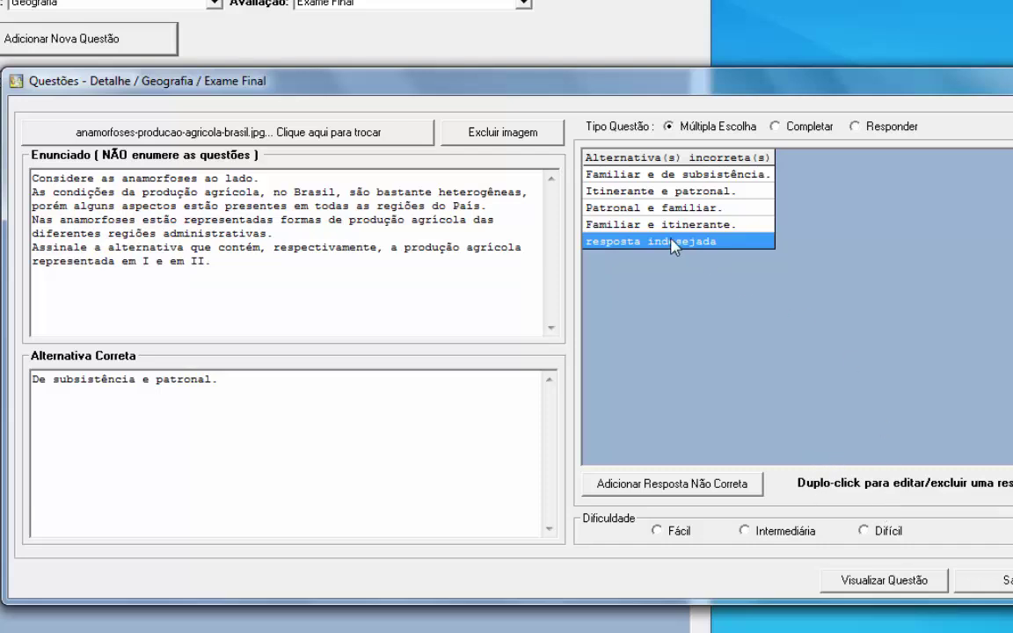
Delete the 'resposta indesejada' alternative, set difficulty to Fácil, and preview the question.
double_click(615, 241)
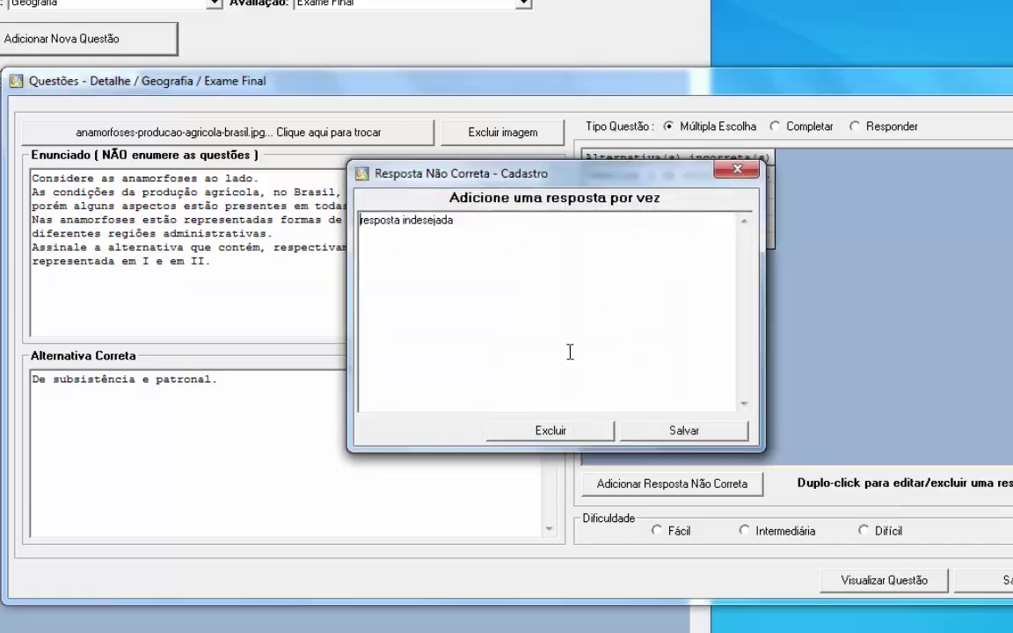
left_click(566, 430)
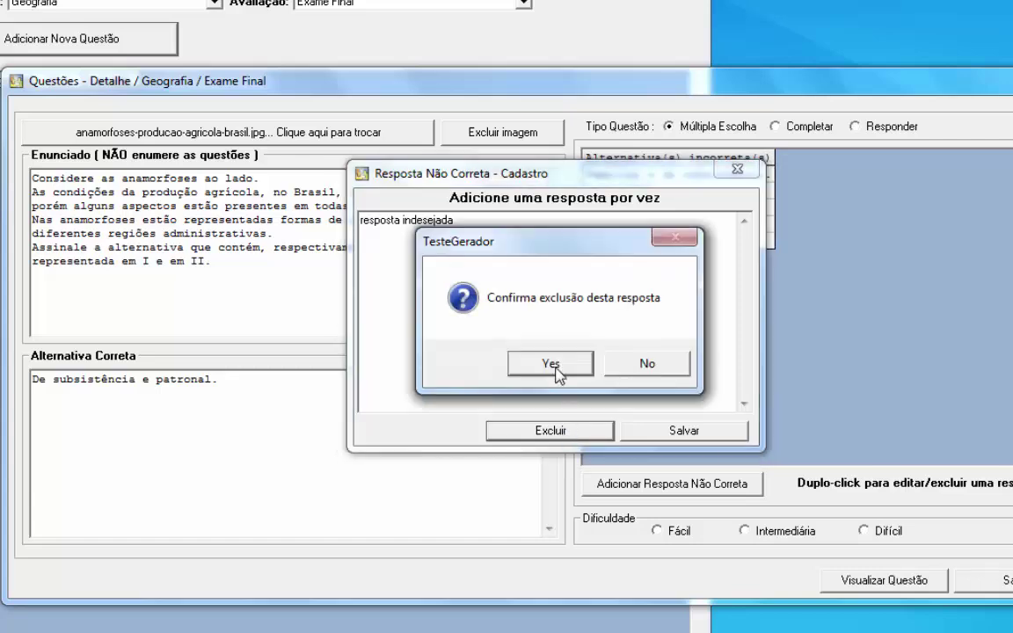
left_click(554, 365)
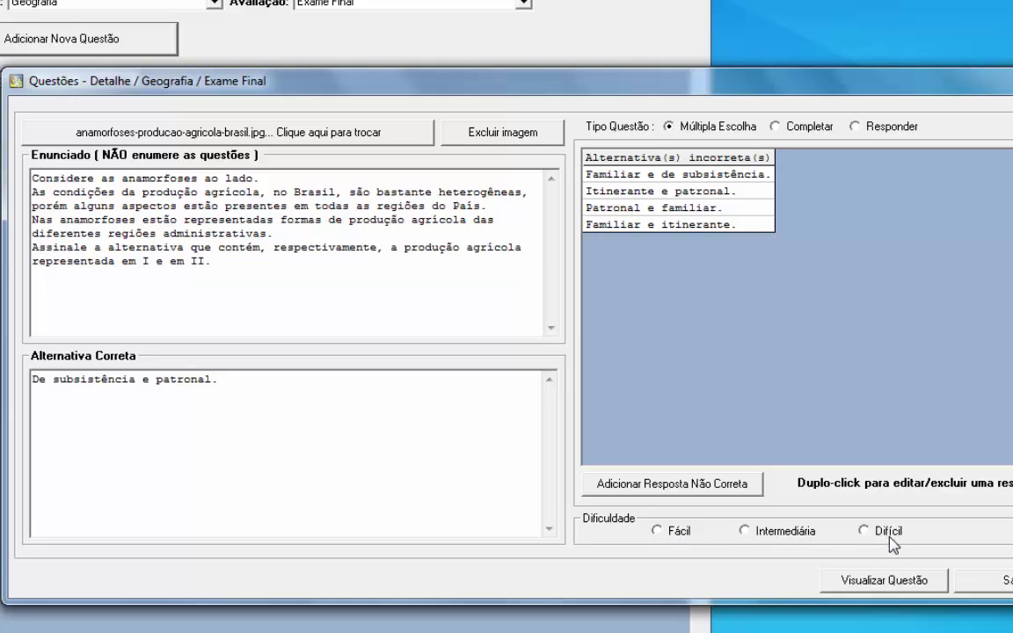
left_click(679, 532)
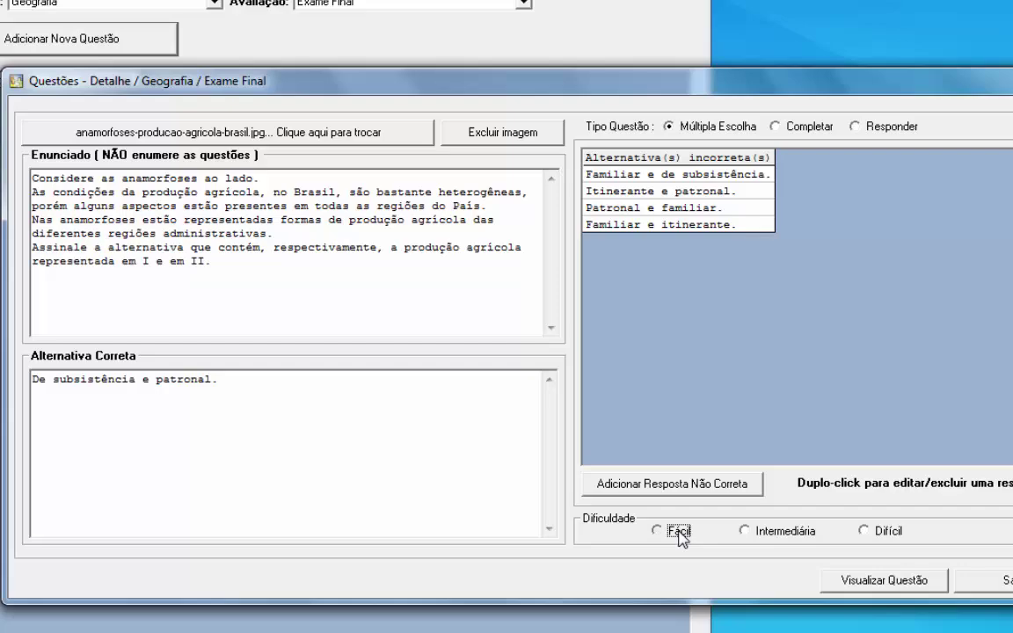
left_click(879, 588)
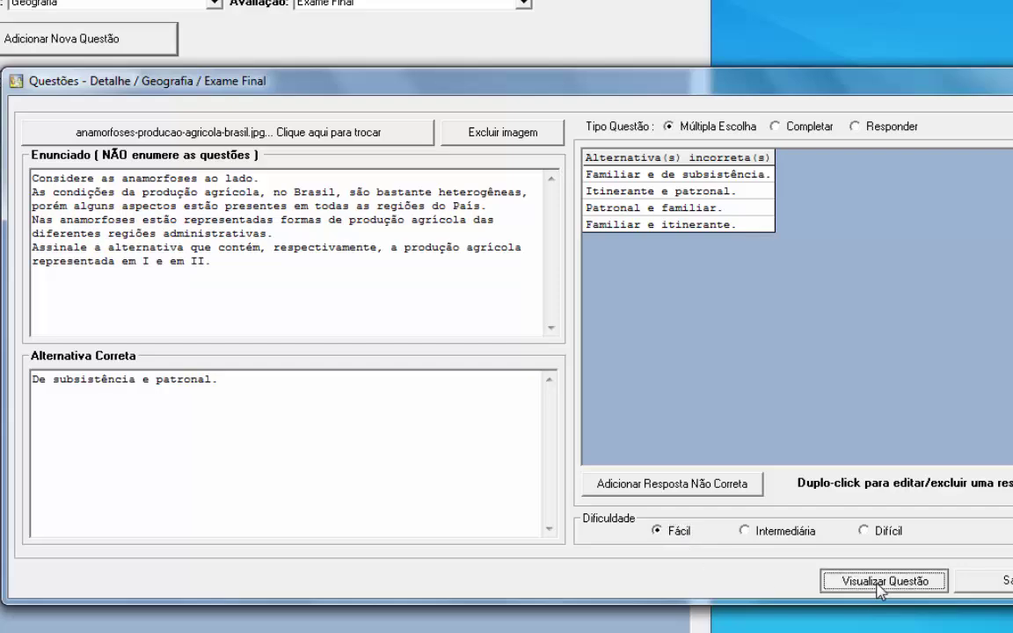
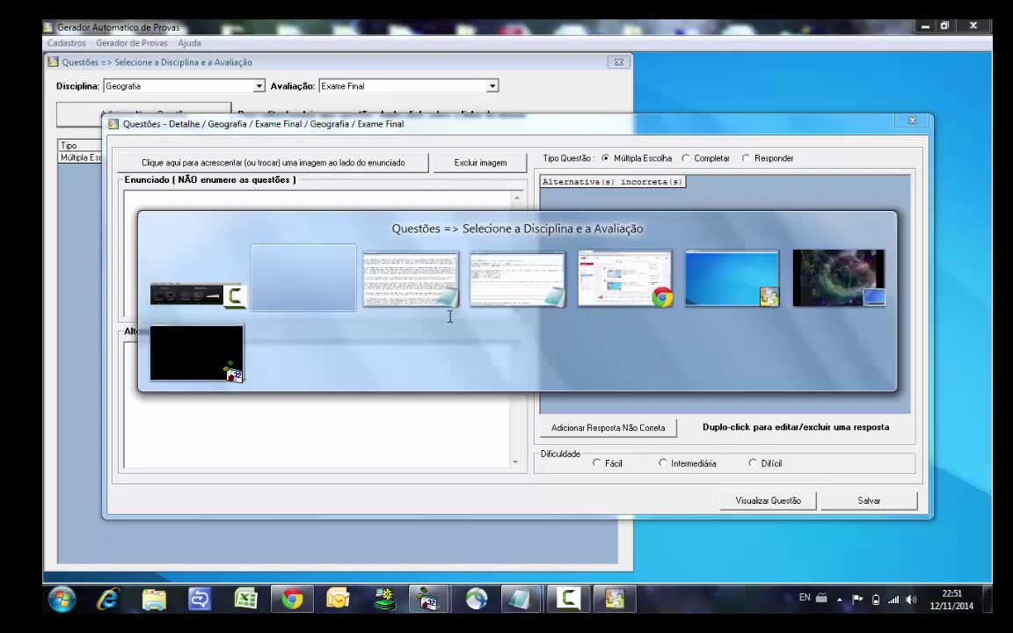
key("alt+Tab")
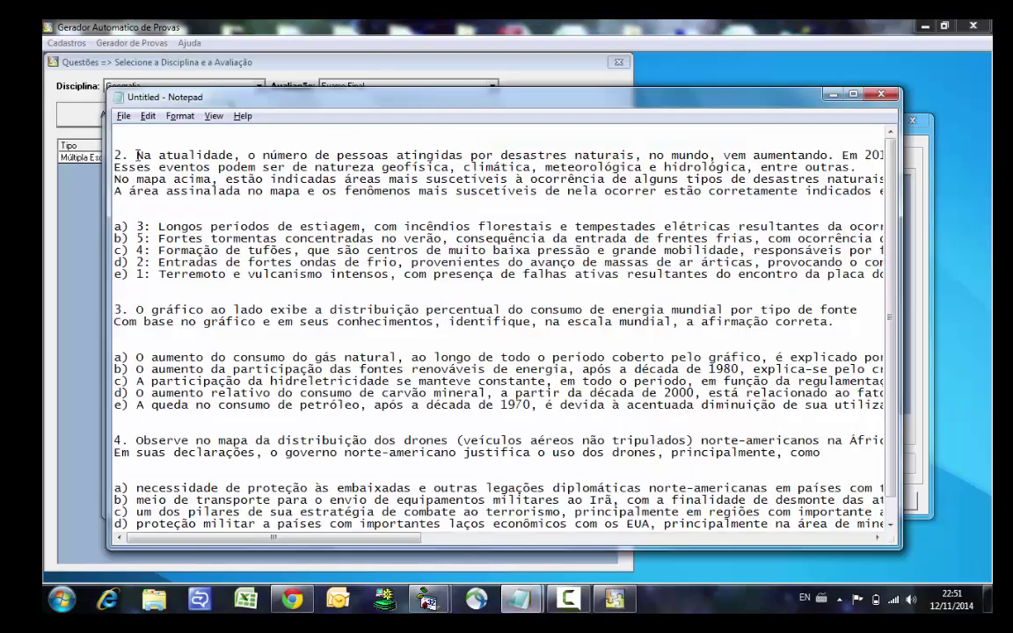
Move question 2's natural-disasters statement from Notepad into the Enunciado field.
left_click_drag(138, 160, 182, 204)
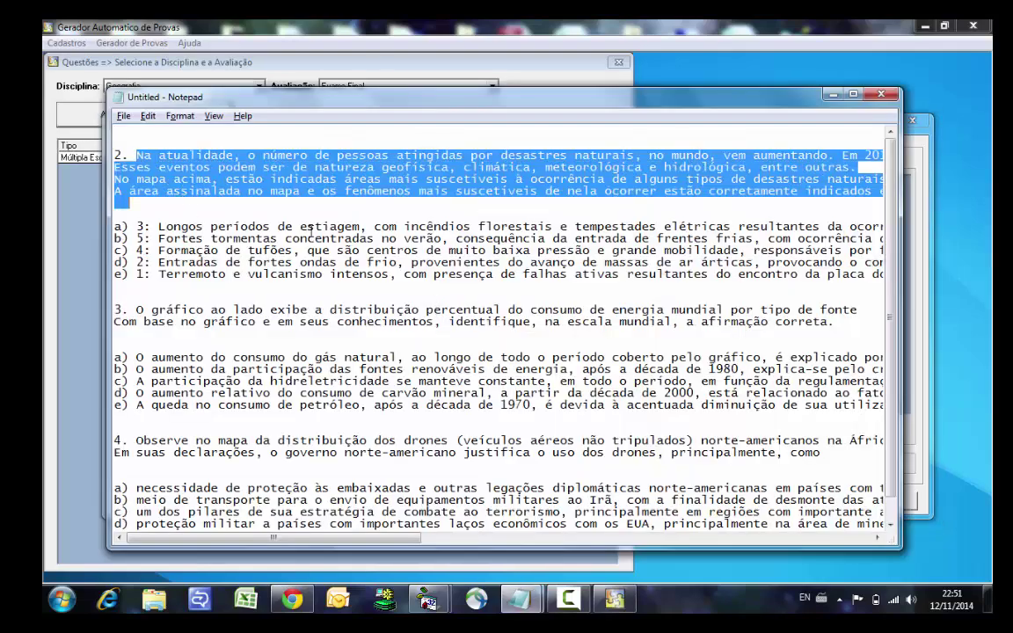
key("Delete")
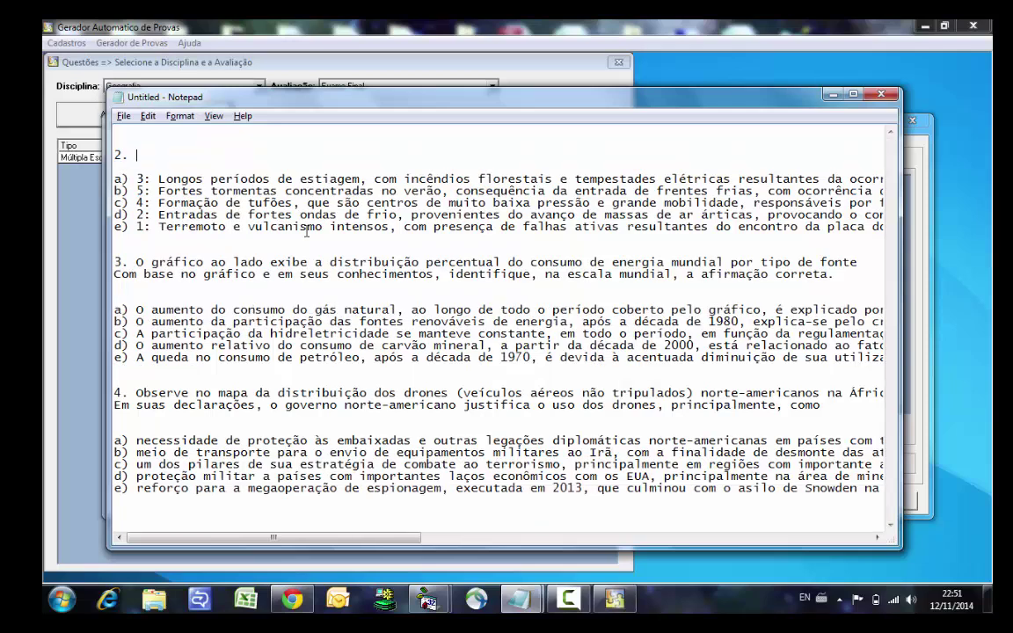
key("alt+Tab")
type("Na atualidade, o número de pessoas atingidas por desastres naturais, no mundo, vem aumentando. Em 2012, foram registrados 905 grandes eventos desse tipo no planeta. Esses eventos podem ser de natureza geofísica, climática, meteorológica e hidrológica, entre outras. No mapa acima, estão indicadas áreas mais suscetíveis à ocorrência de alguns tipos de desastres naturais. A área assinalada no mapa e os fenômenos mais suscetíveis de nela ocorrer estão corretamente indicados em:")
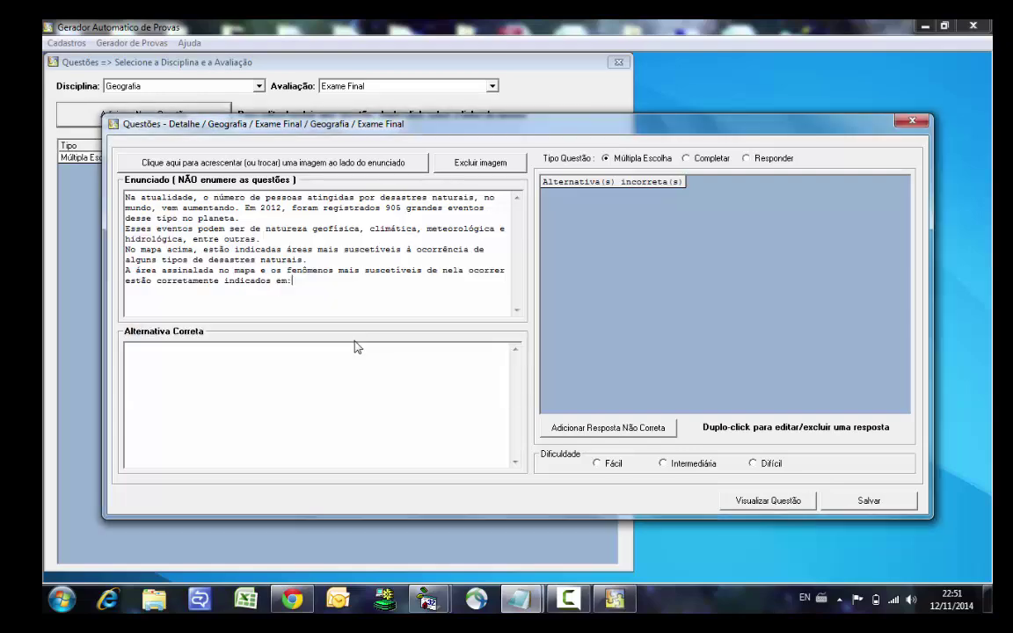
Set option c, 'Formação de tufões…', as the correct alternative.
key("alt+Tab")
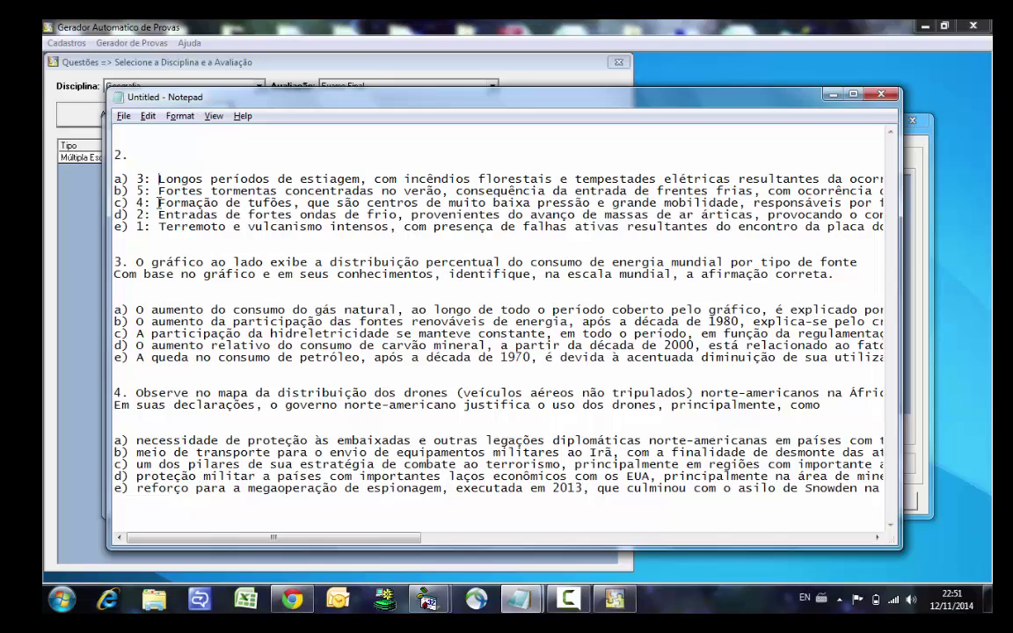
key("shift+End")
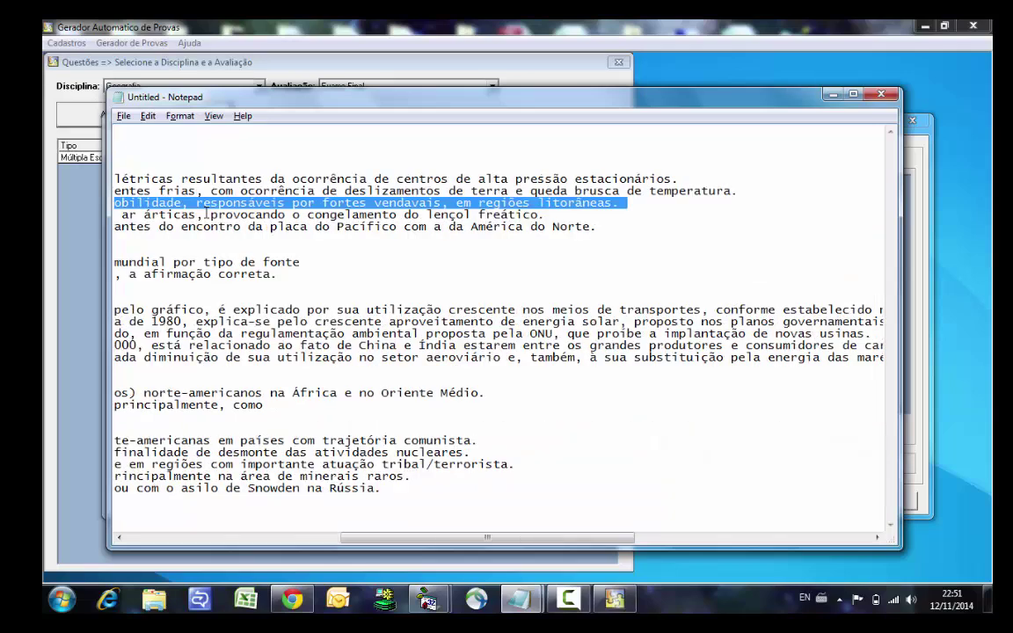
key("Home")
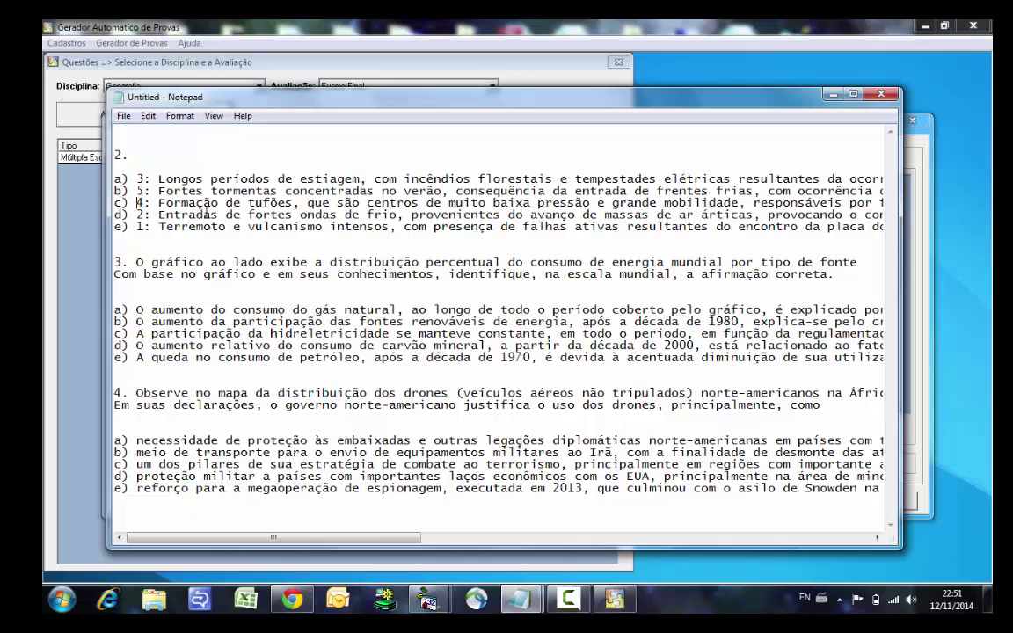
key("shift+End")
key("Delete")
key("alt+Tab")
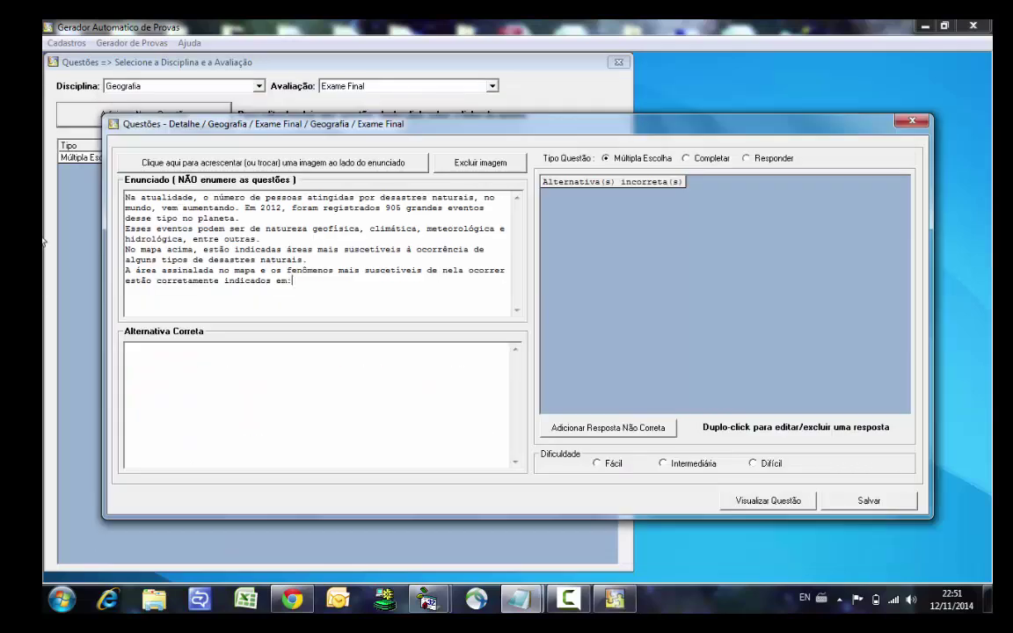
left_click(181, 361)
type("4: Formação de tufões, que são centros de muito baixa pressão e grande mobilidade, responsáveis por fortes vendavais, em regiões litorâneas.")
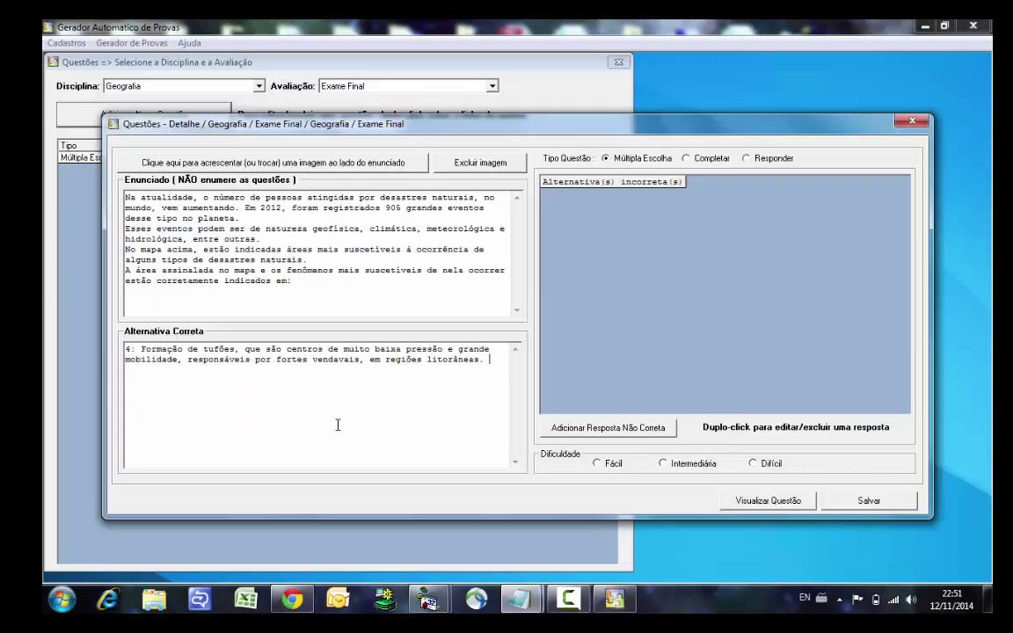
Add option a's text from Notepad as the first incorrect alternative.
key("alt+Tab")
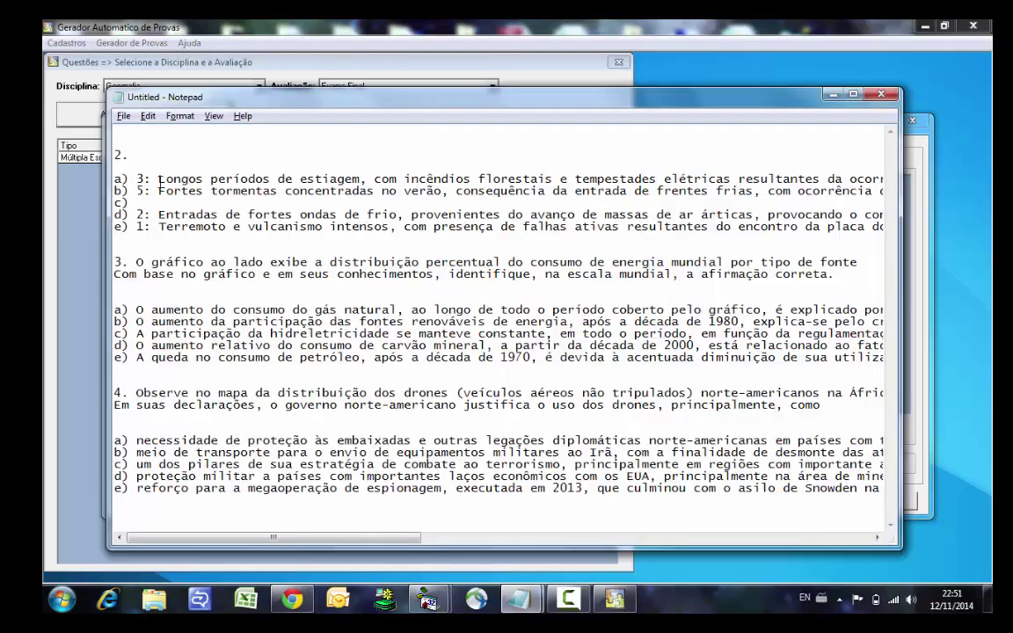
key("shift+End")
key("ctrl+x")
key("alt+Tab")
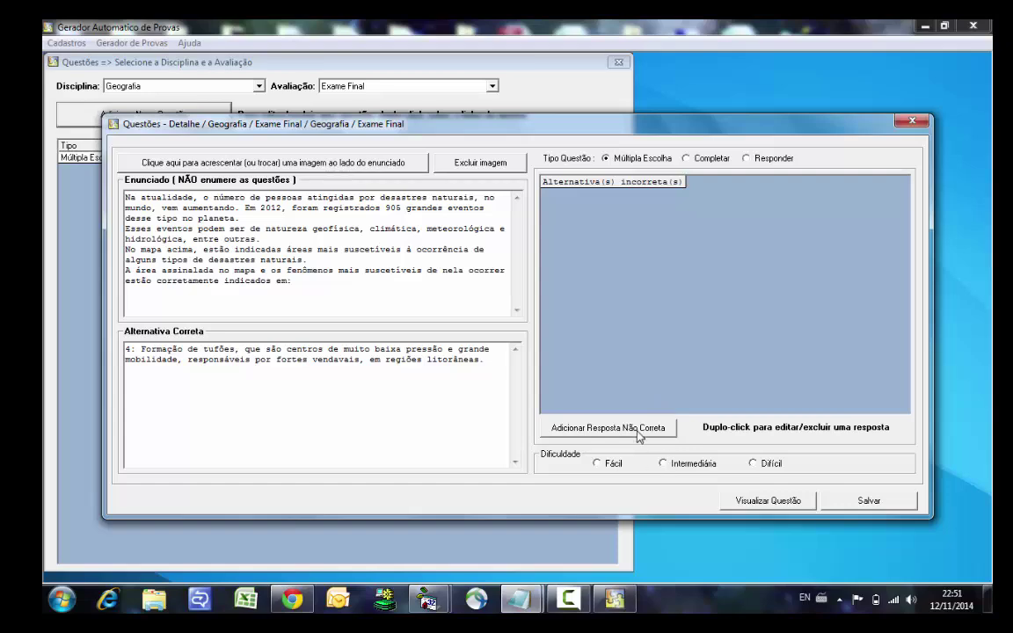
left_click(639, 437)
key("ctrl+v")
left_click(608, 410)
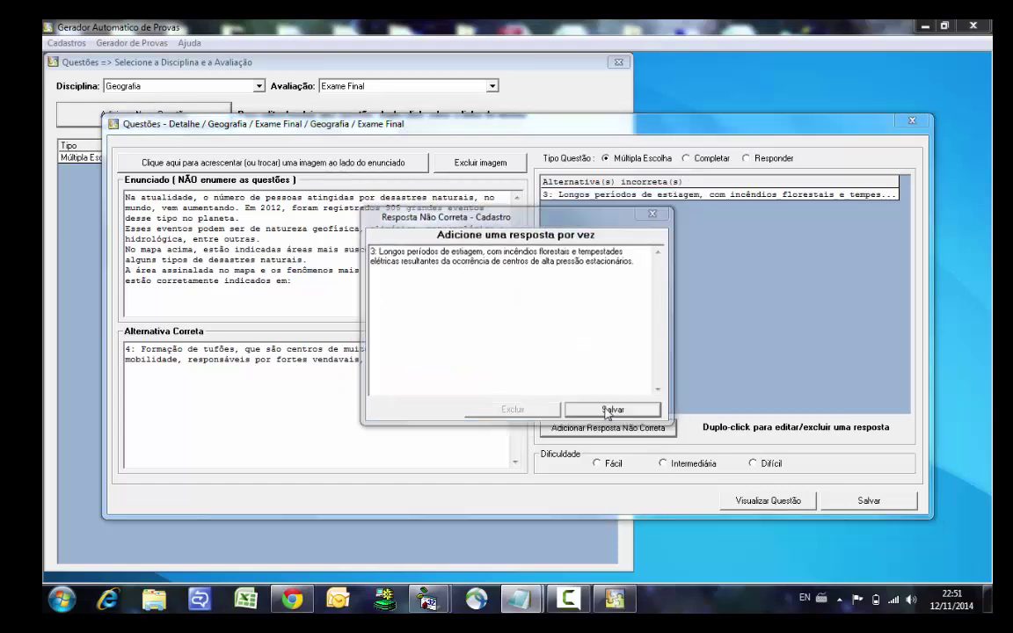
left_click(497, 360)
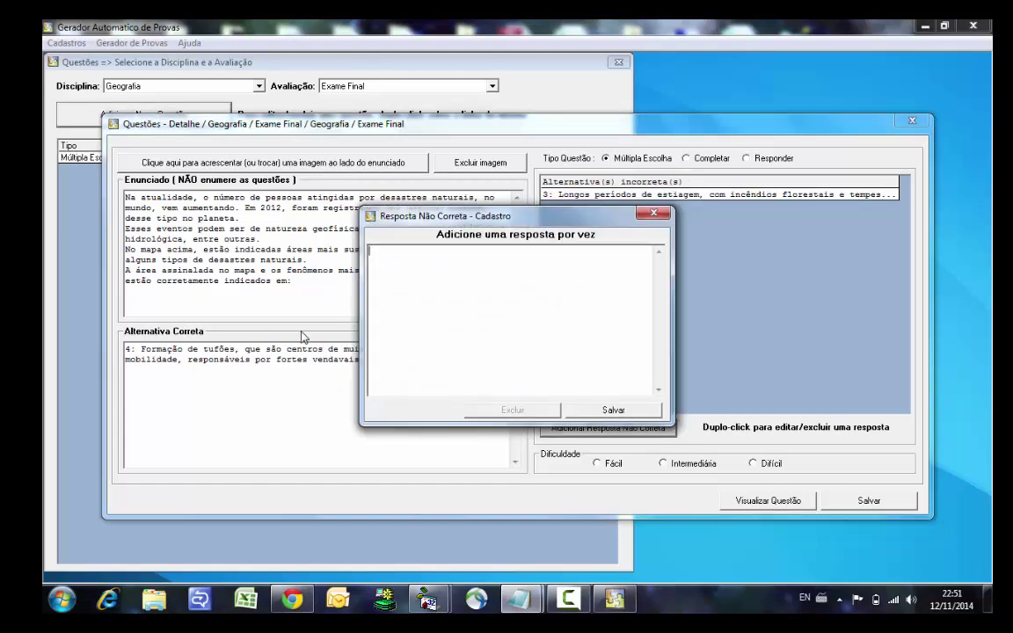
Add option b's text as the second incorrect alternative.
key("alt+Tab")
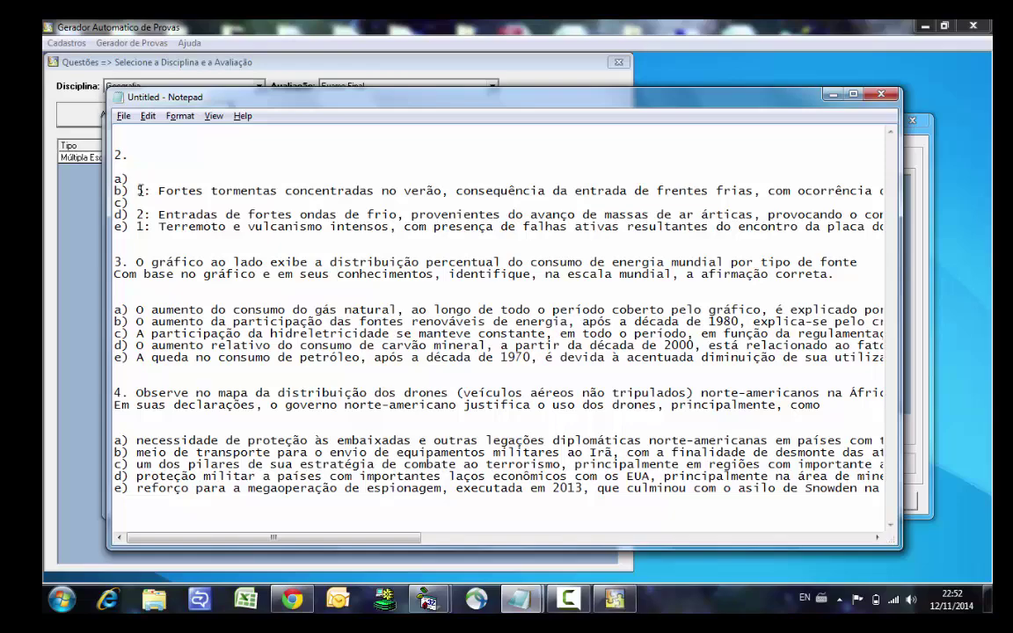
key("shift+End")
key("ctrl+x")
key("alt+Tab")
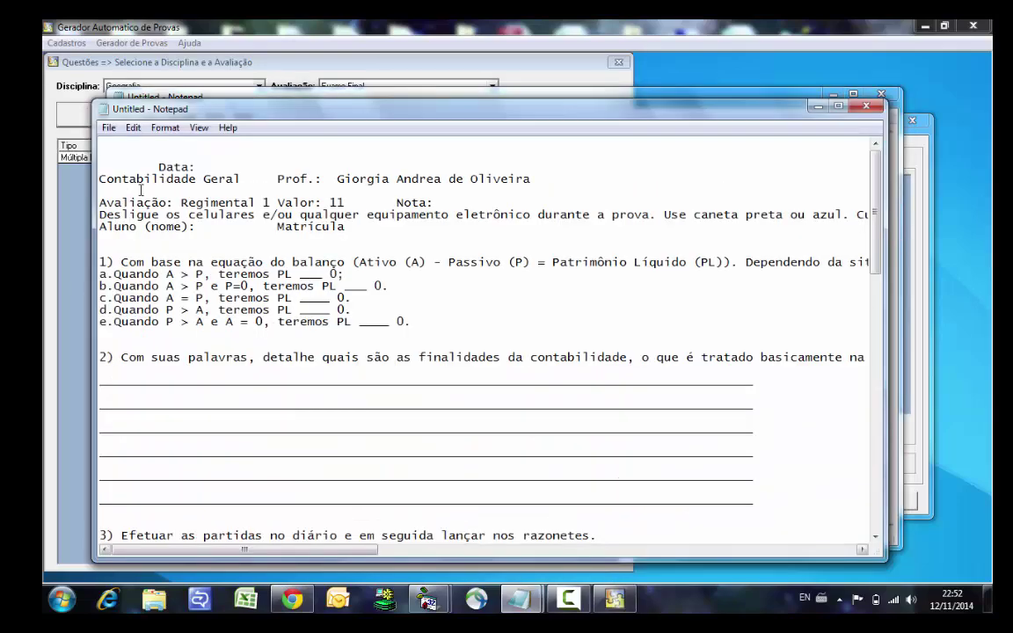
key("alt+Tab")
key("alt+shift+Tab")
key("alt+shift+Tab")
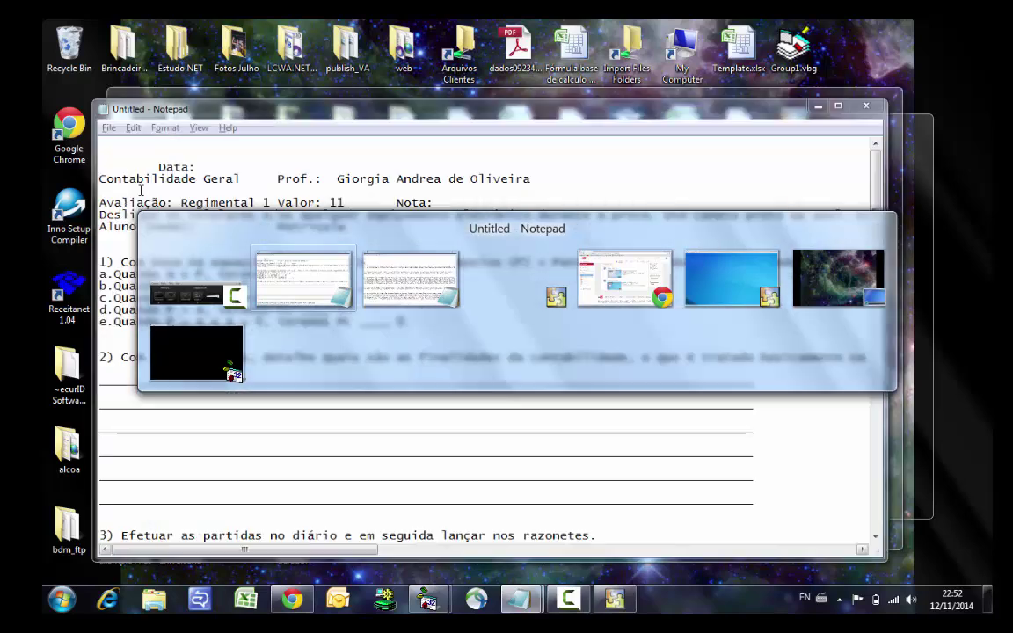
key("alt+Tab")
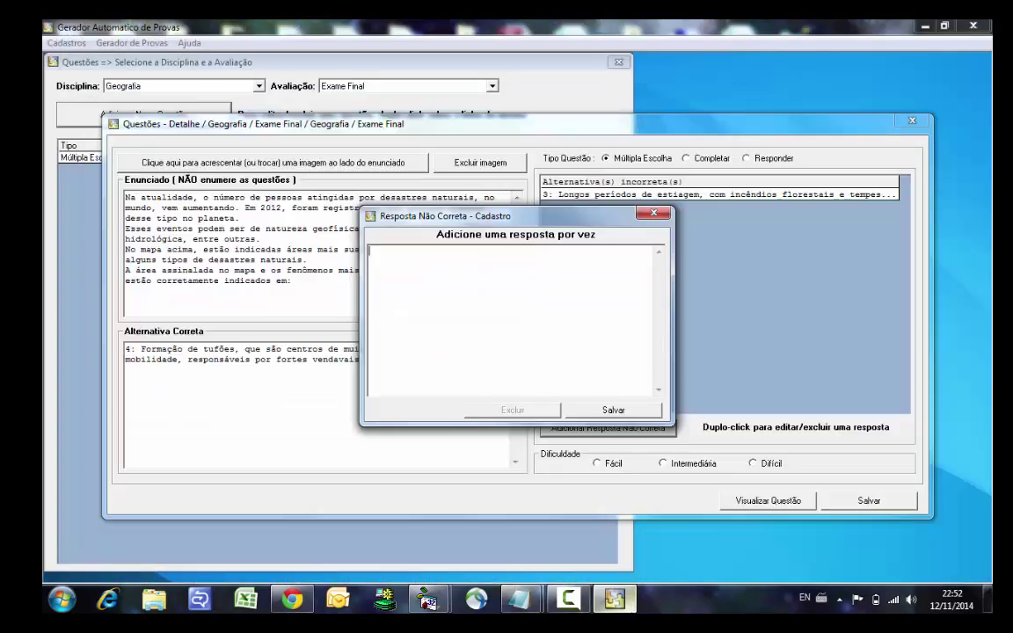
key("ctrl+v")
left_click(613, 409)
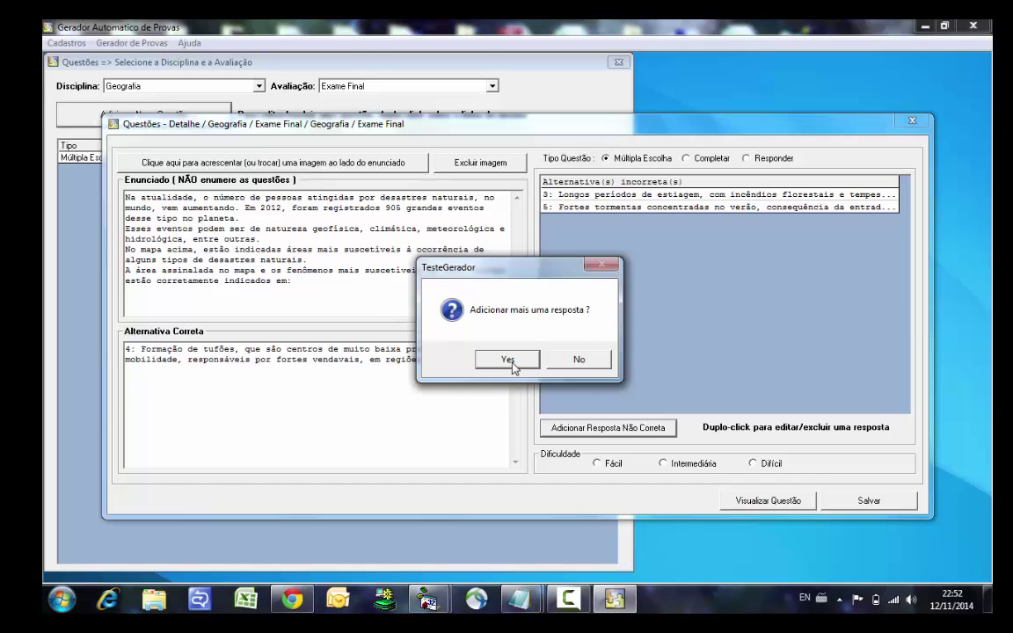
left_click(513, 363)
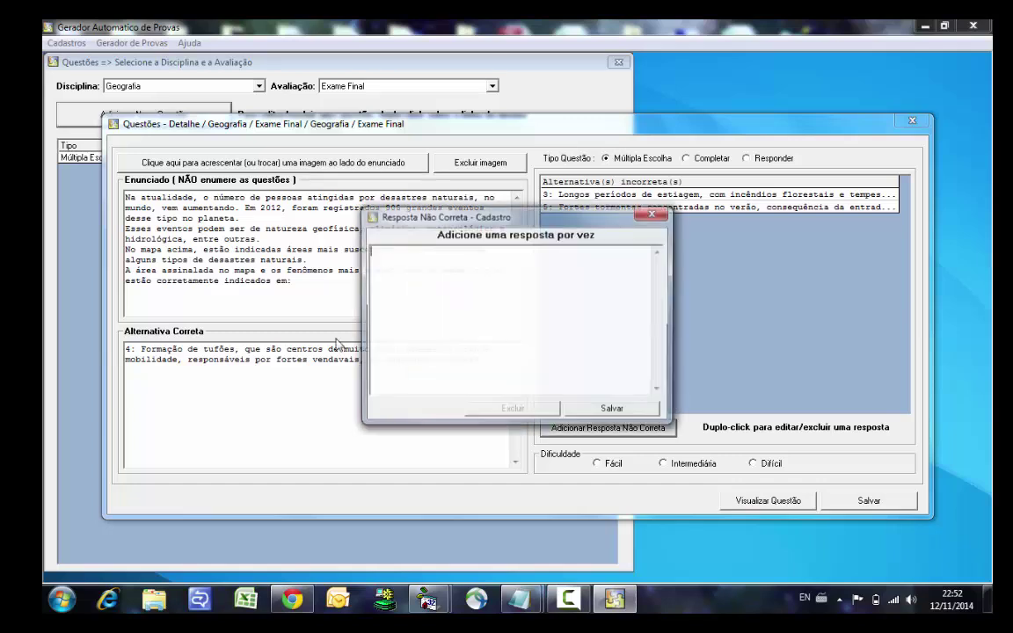
Add option d's cold-wave text as the third incorrect alternative.
mouse_move(519, 601)
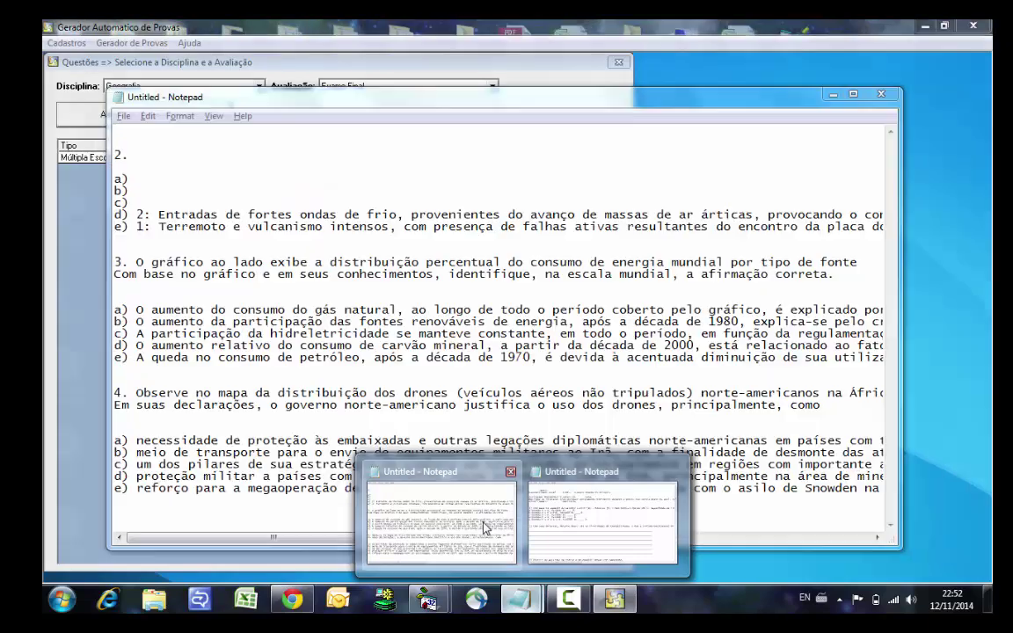
left_click(484, 526)
left_click(136, 215)
key("shift+End")
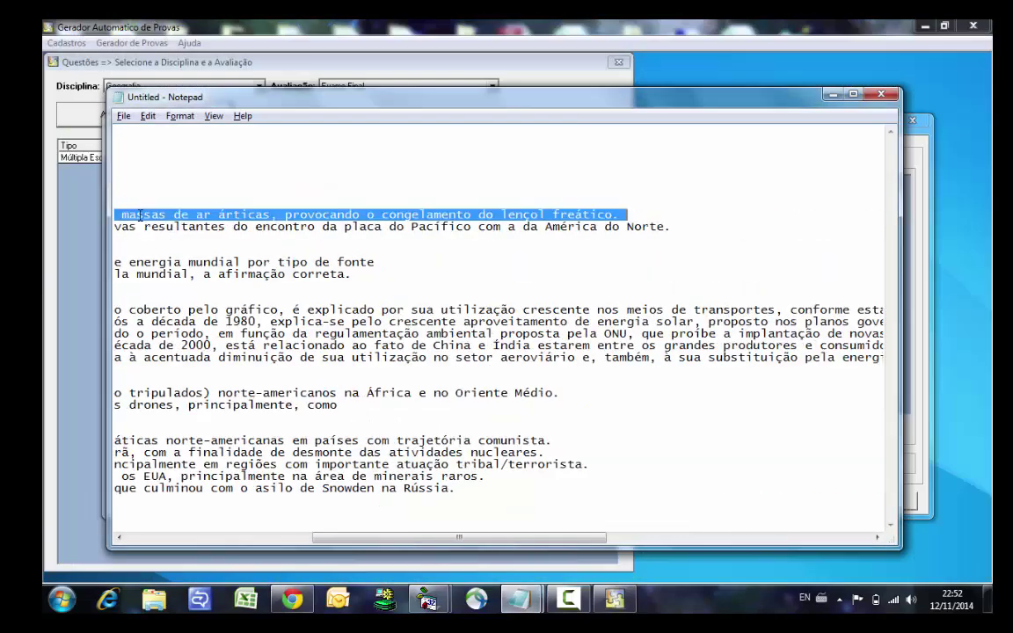
key("ctrl+x")
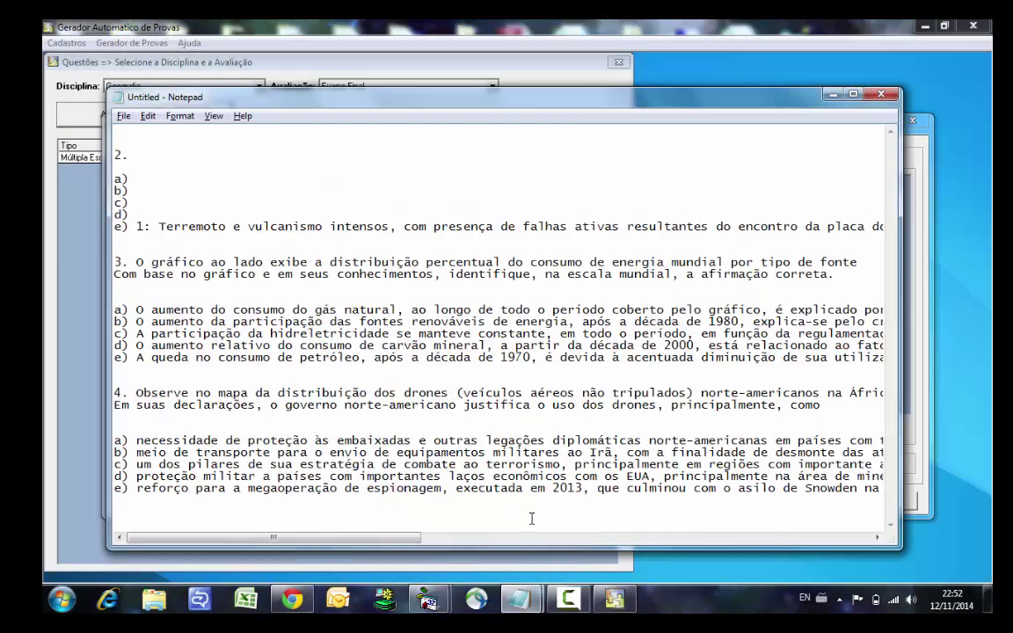
key("alt+Tab")
key("ctrl+v")
left_click(594, 411)
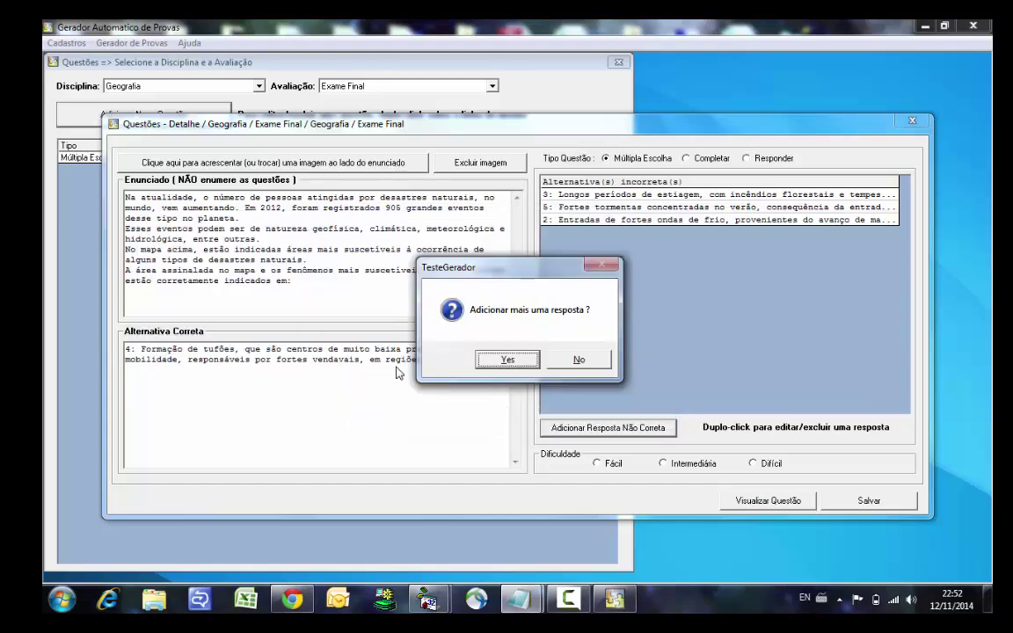
key("Return")
Add option e as the last incorrect alternative, clear question 2 from Notepad, and set difficulty Intermediária.
key("alt+Tab")
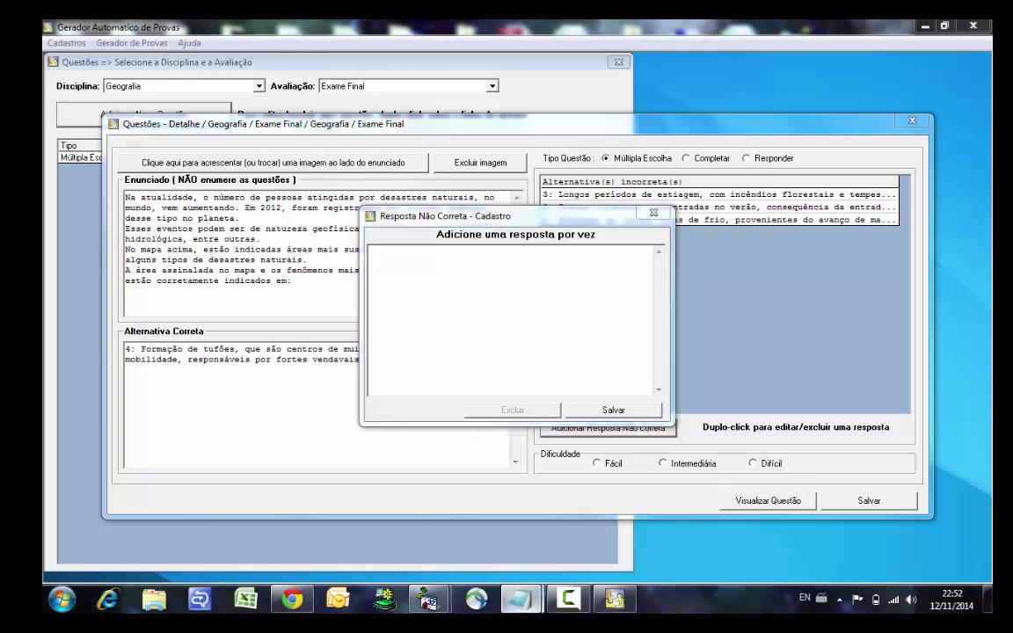
mouse_move(520, 599)
left_click(455, 525)
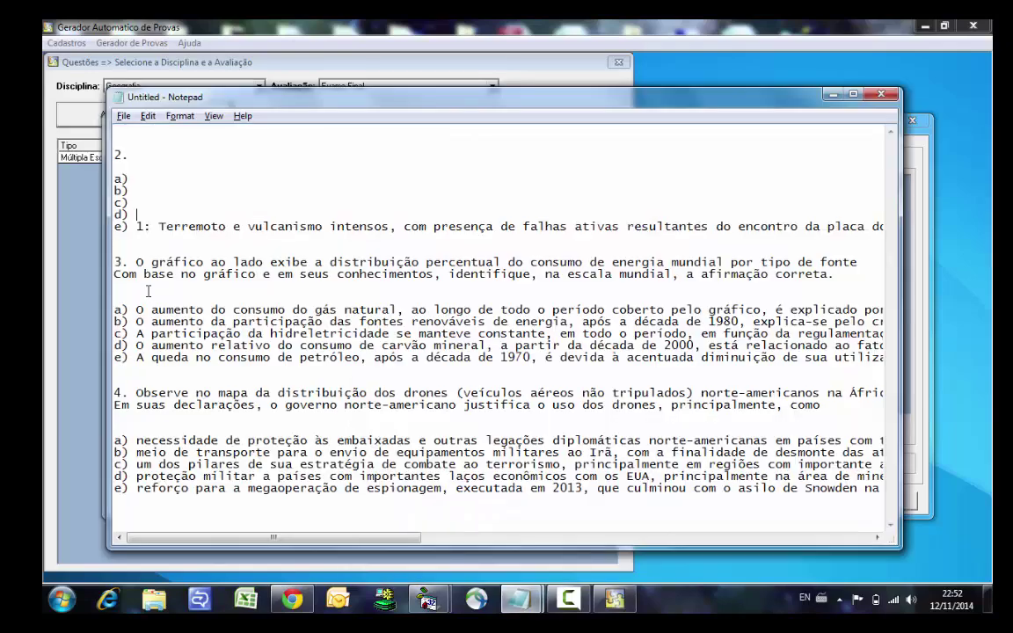
left_click(152, 229)
key("shift+End")
key("ctrl+x")
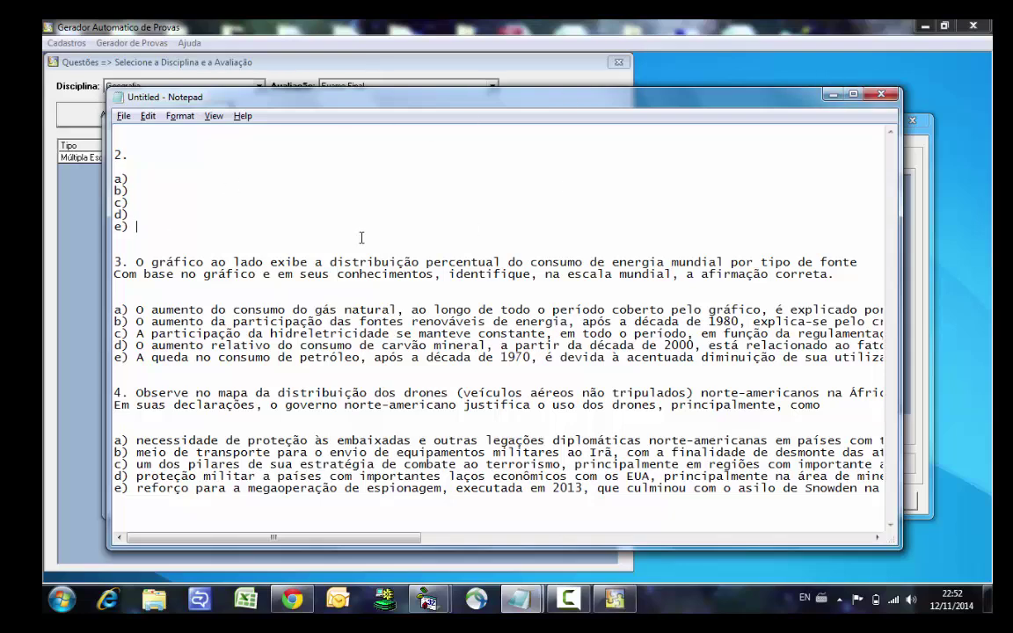
key("ctrl+shift+Home")
key("Delete")
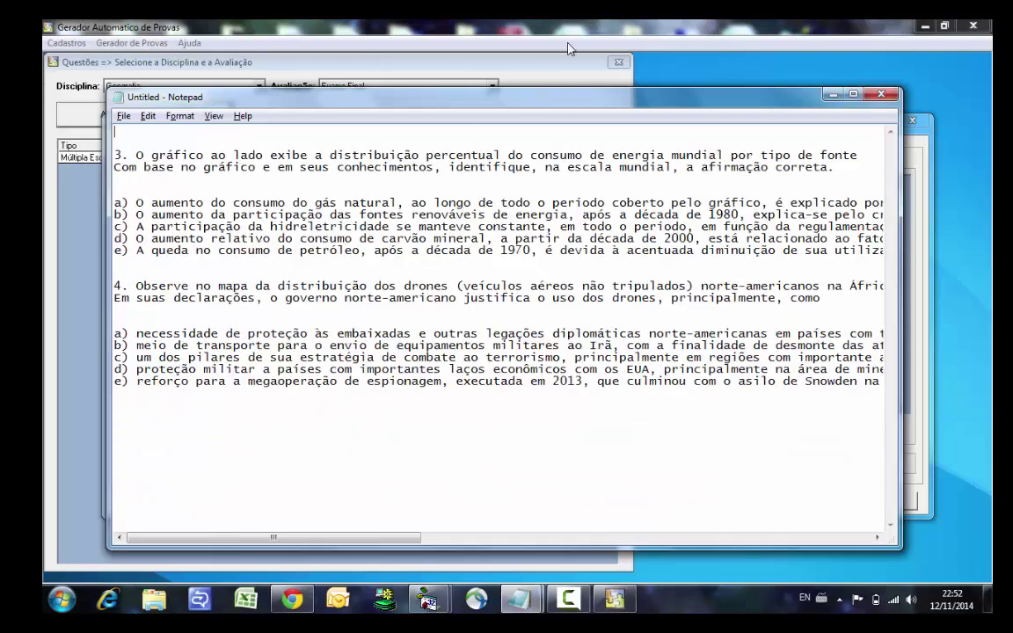
left_click(832, 93)
key("ctrl+v")
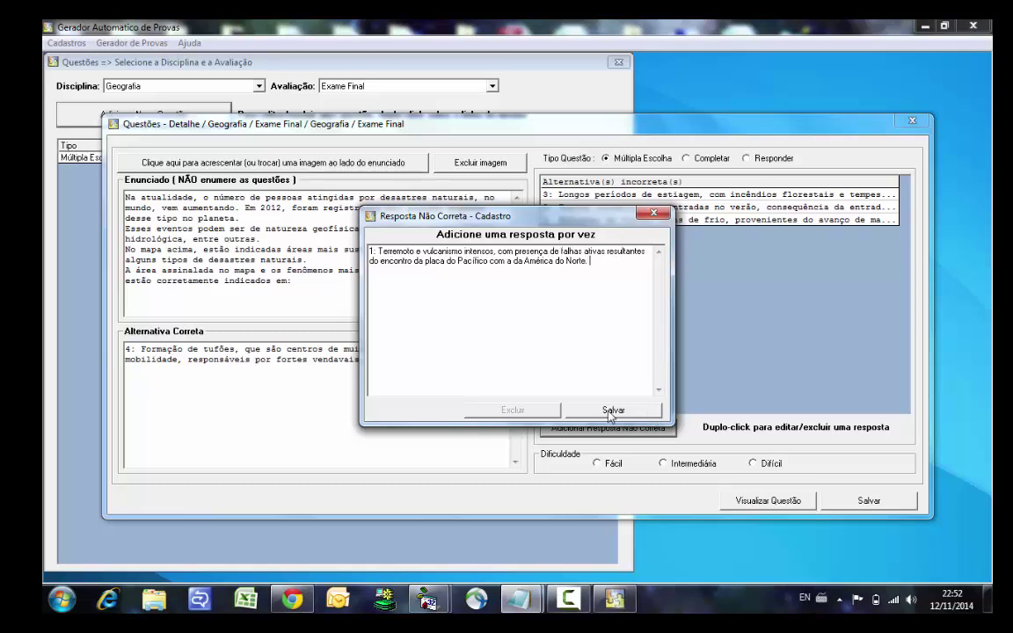
left_click(609, 410)
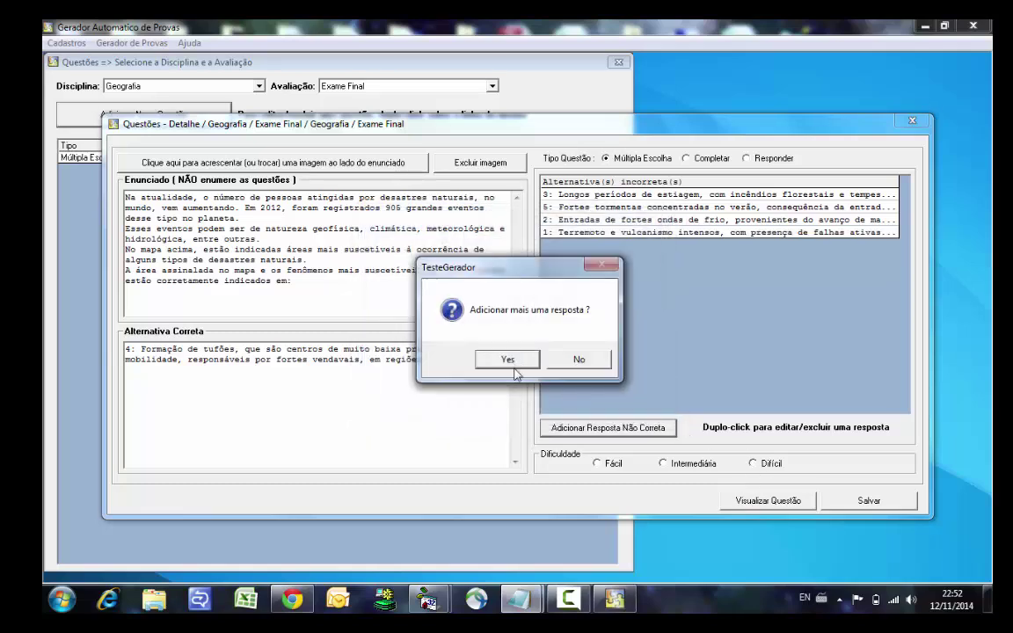
left_click(577, 360)
left_click(679, 464)
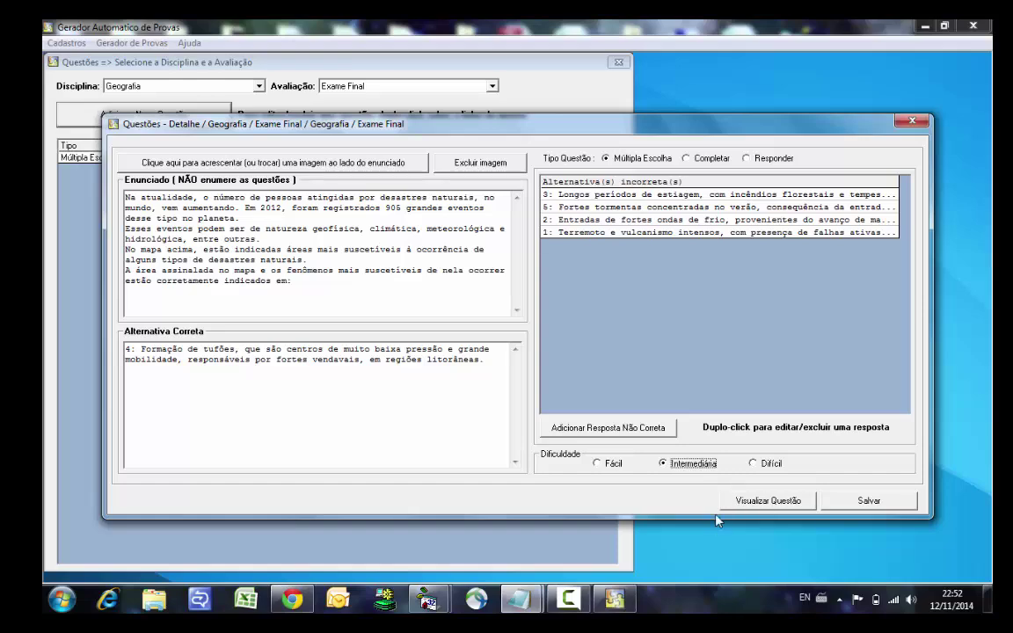
Attach areas-suscetiveis-desastres-naturais.jpg to the question and check it in the Visualizar Questão preview.
left_click(276, 165)
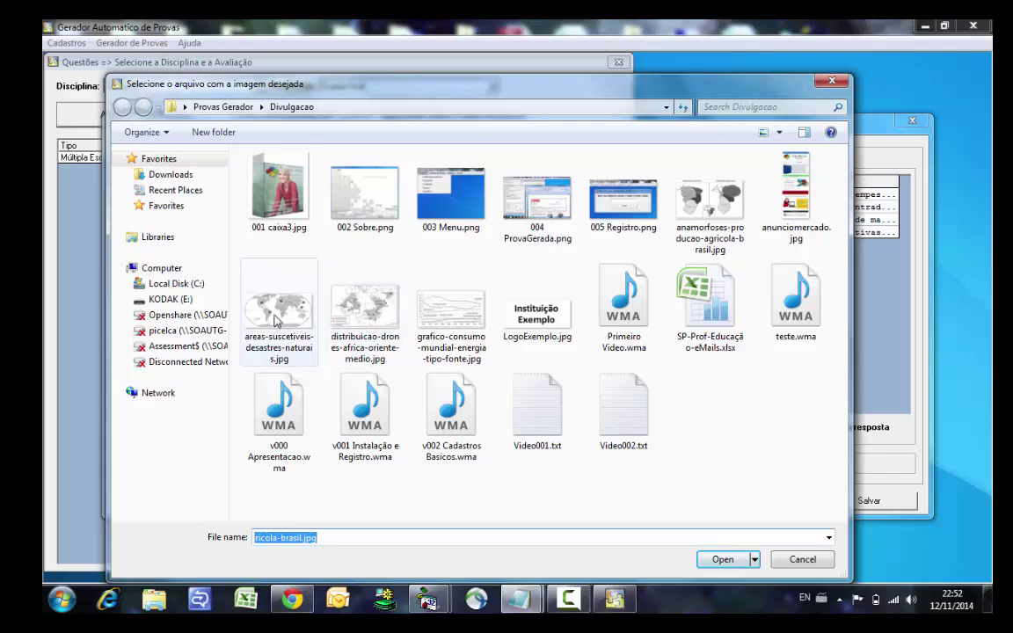
left_click(280, 317)
left_click(725, 560)
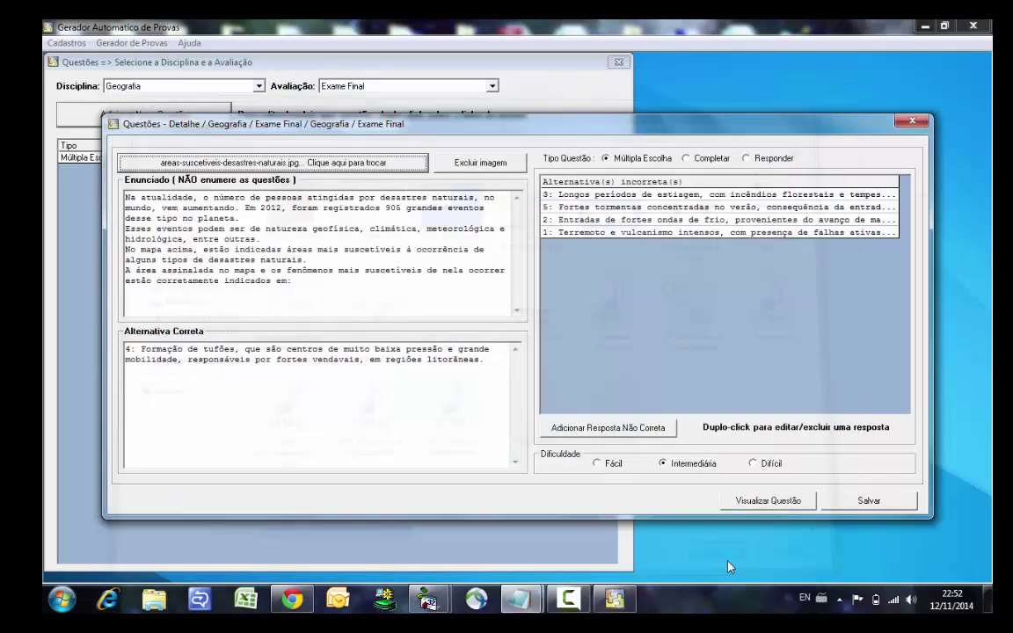
left_click(758, 500)
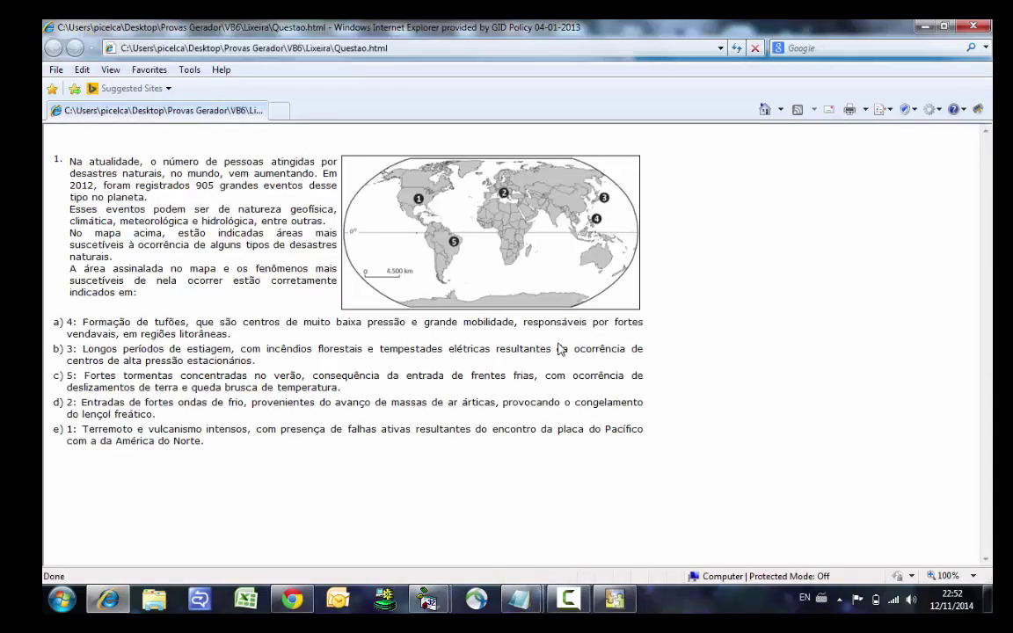
left_click(977, 26)
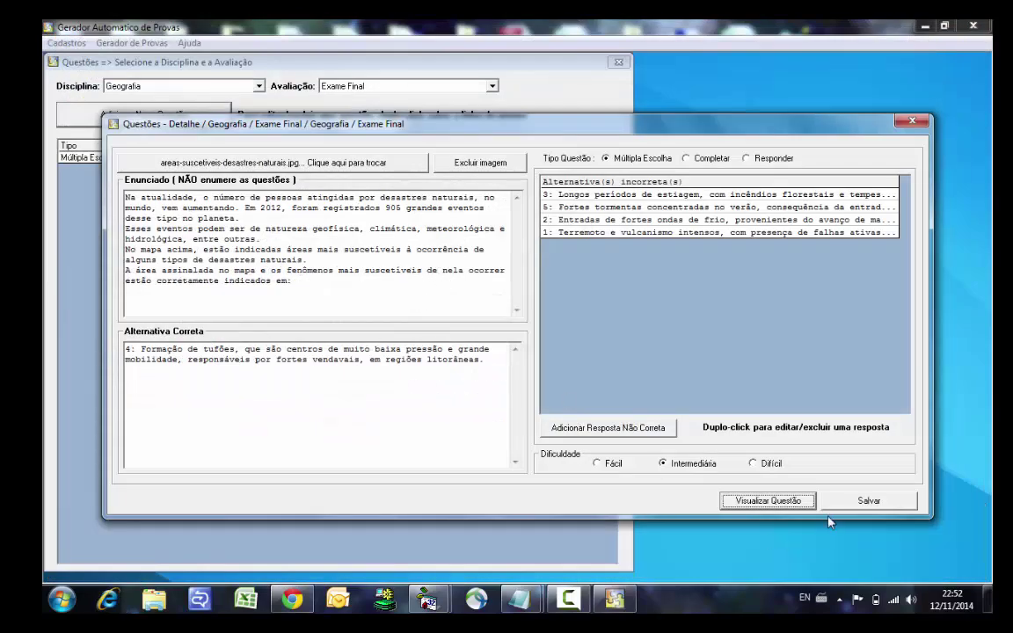
Save the map question, start a new one, and paste question 3's energy-consumption statement.
left_click(862, 506)
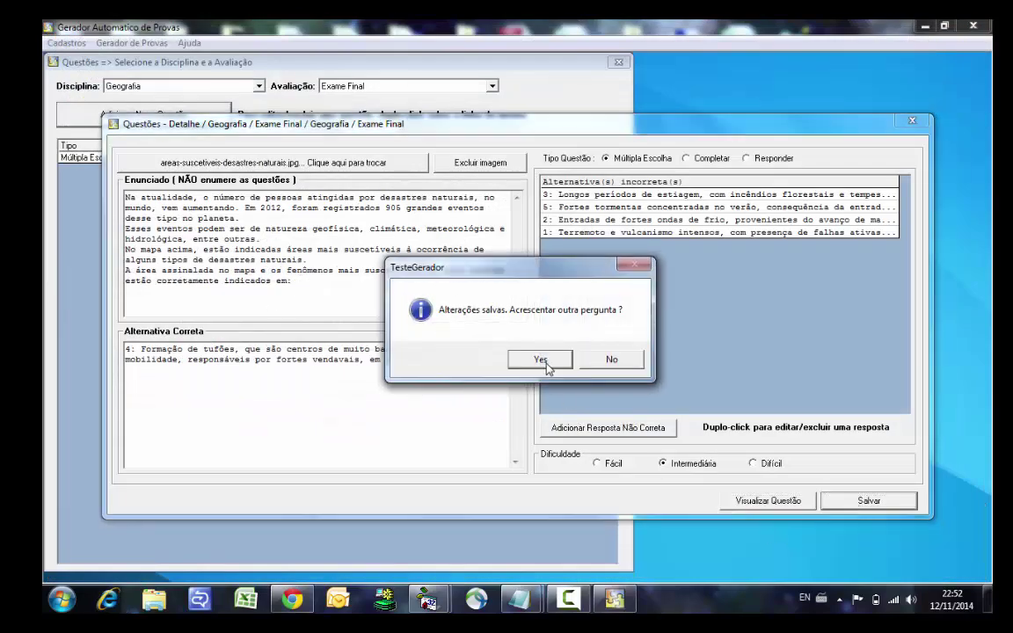
left_click(546, 363)
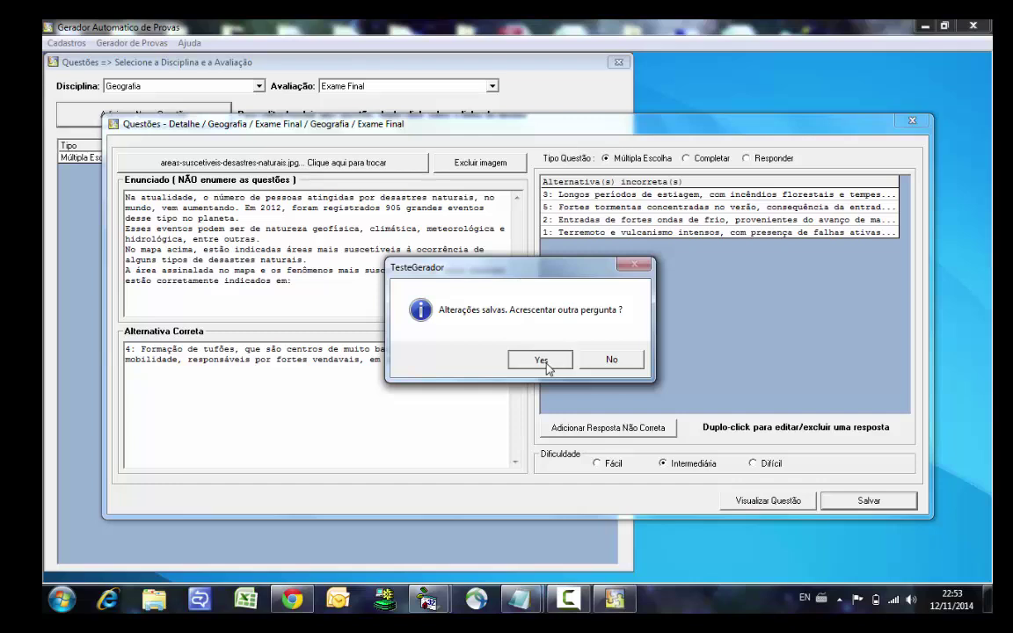
left_click(546, 362)
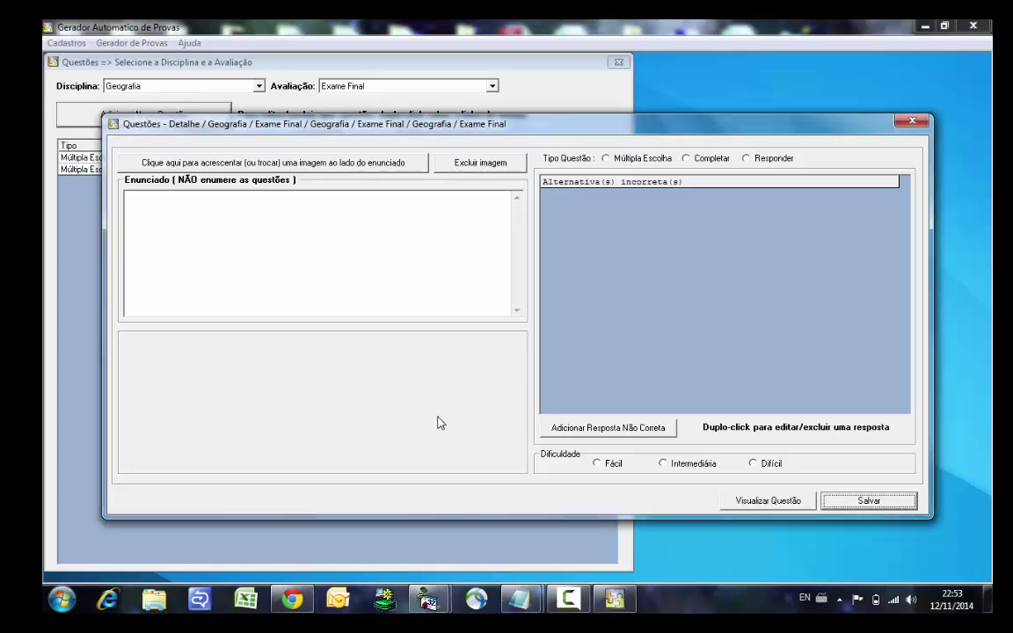
mouse_move(519, 593)
left_click(450, 536)
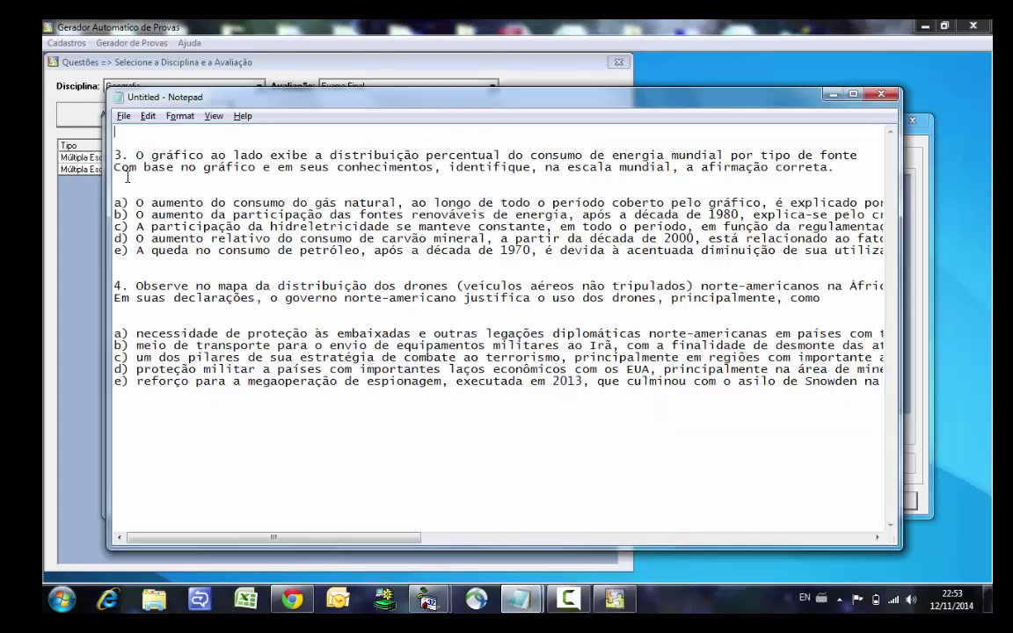
left_click_drag(136, 156, 145, 179)
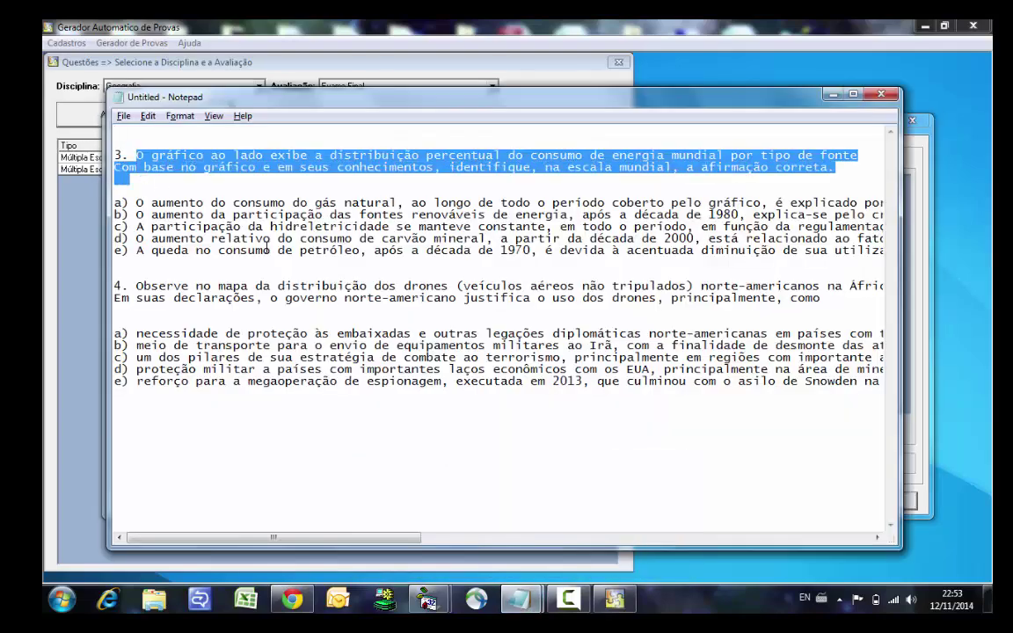
key("ctrl+x")
left_click(915, 178)
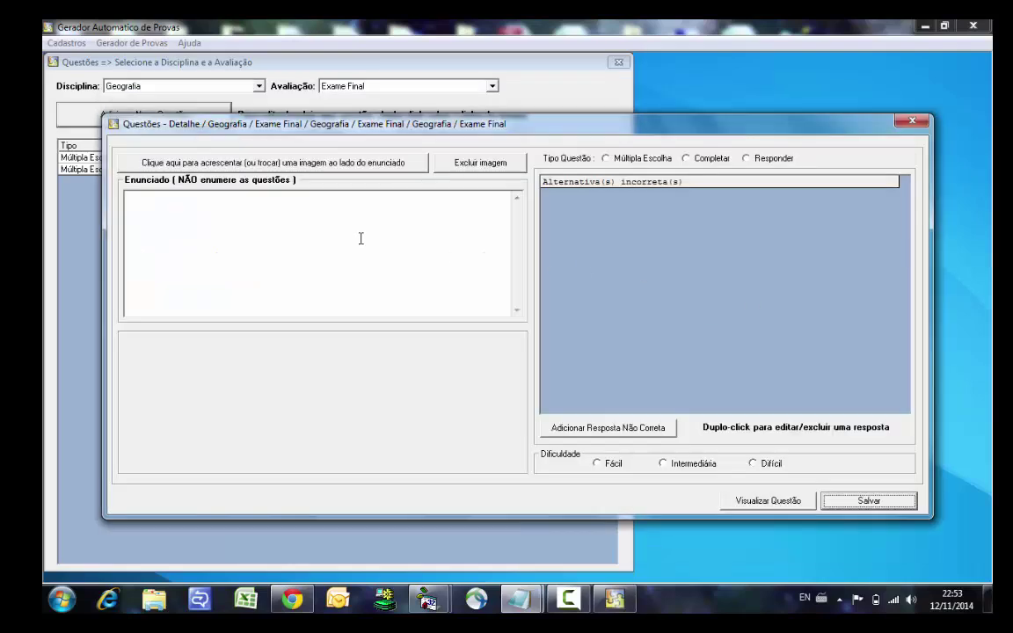
left_click(324, 242)
key("ctrl+v")
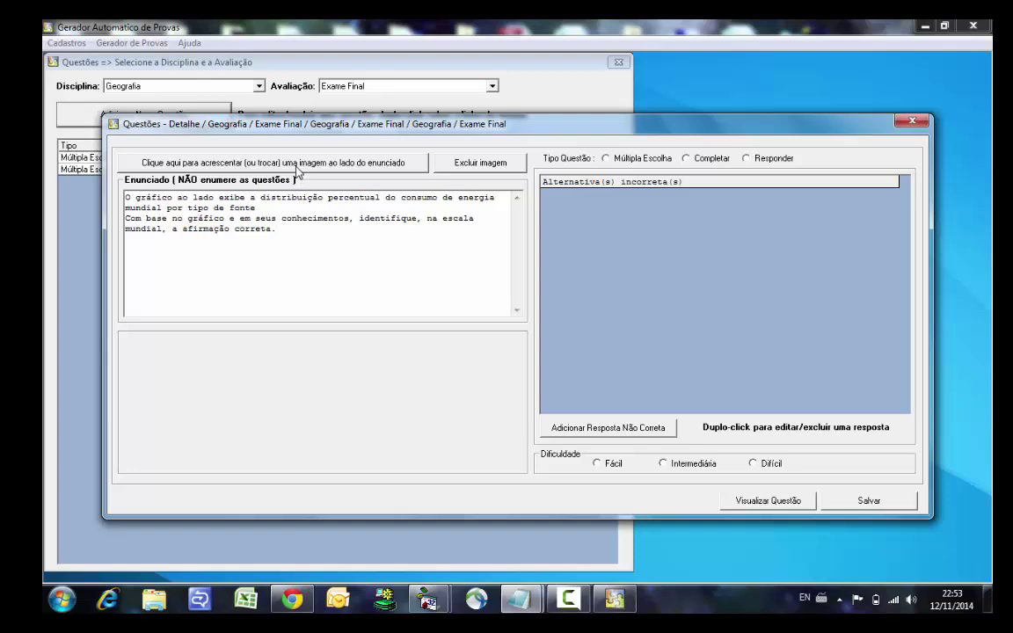
Attach the energy consumption chart image, set difficulty Difícil and type Múltipla Escolha.
left_click(269, 162)
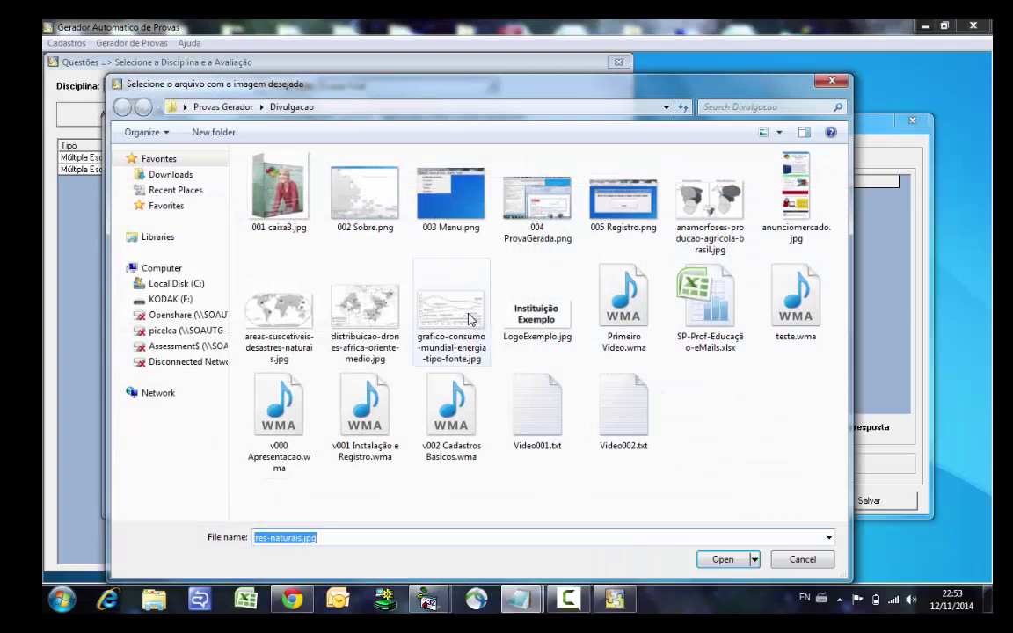
left_click(431, 291)
left_click(720, 557)
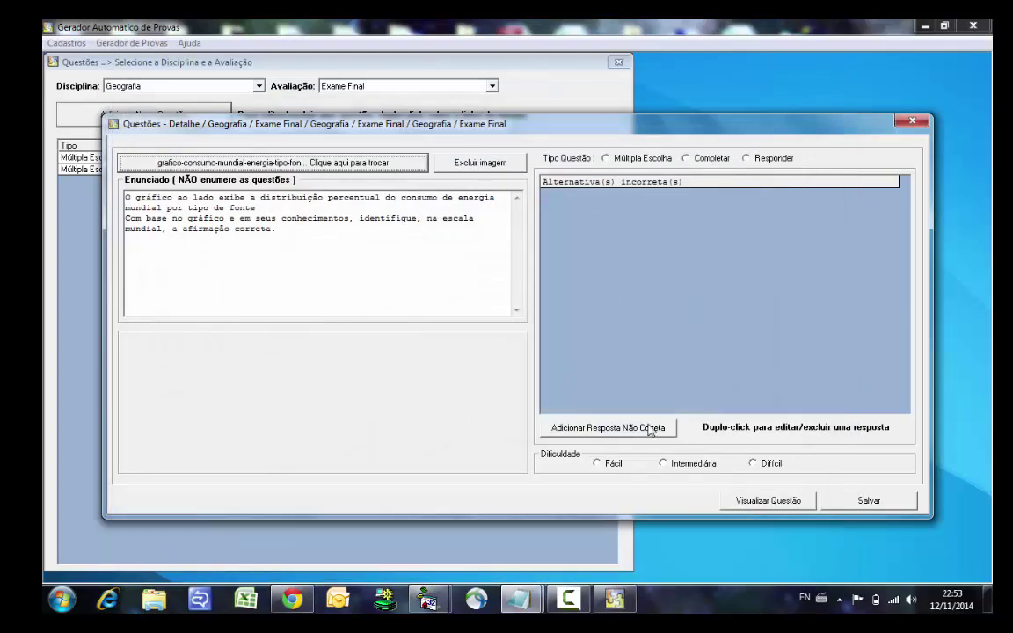
left_click(755, 464)
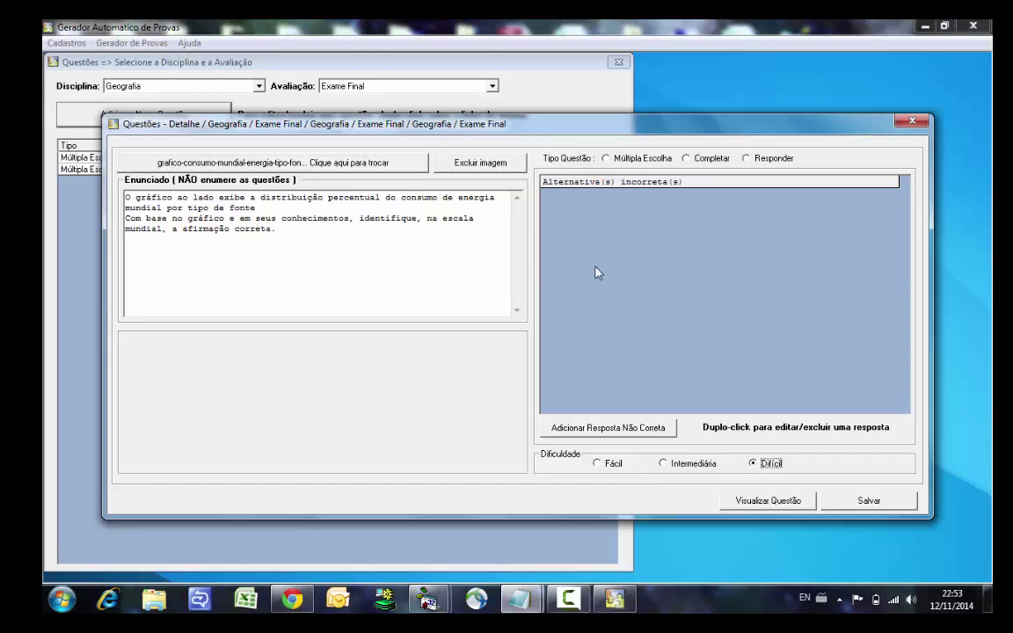
left_click(627, 159)
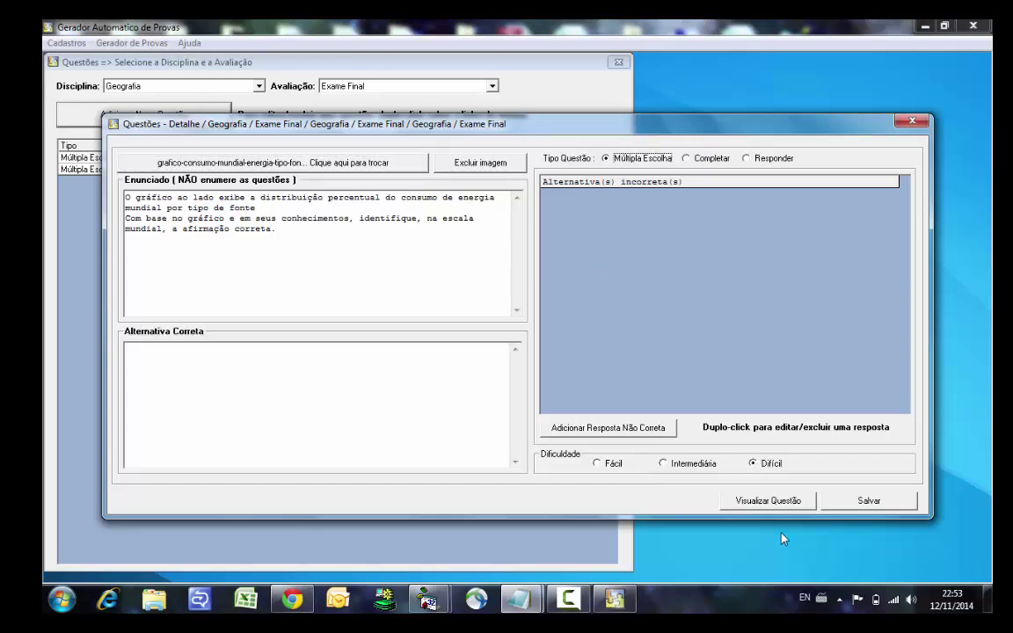
Paste line e)'s petroleum-decline answer from Notepad as the correct alternative.
left_click(525, 555)
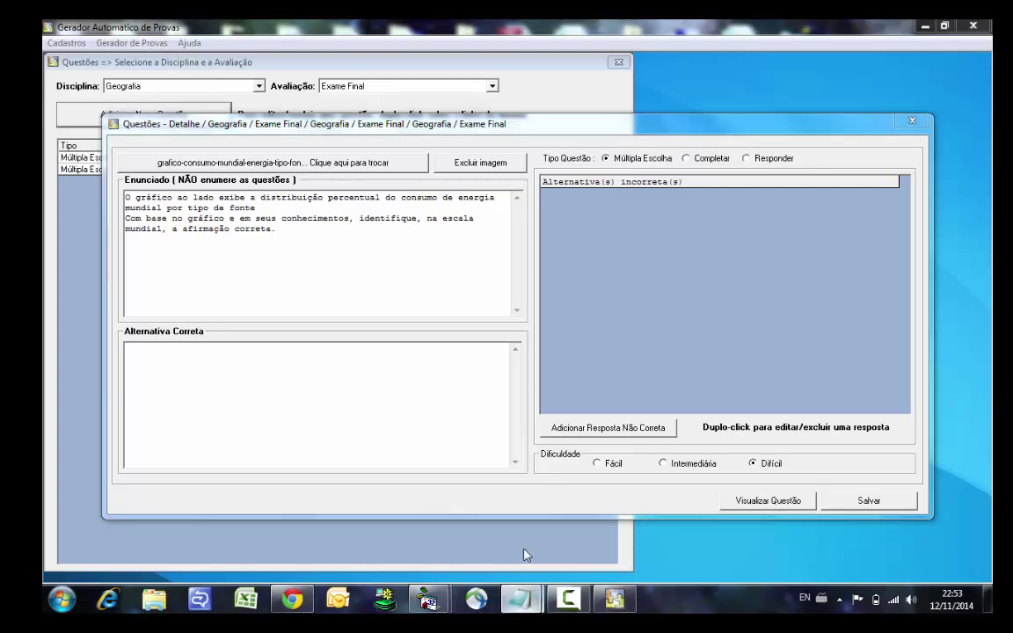
mouse_move(522, 598)
left_click(471, 538)
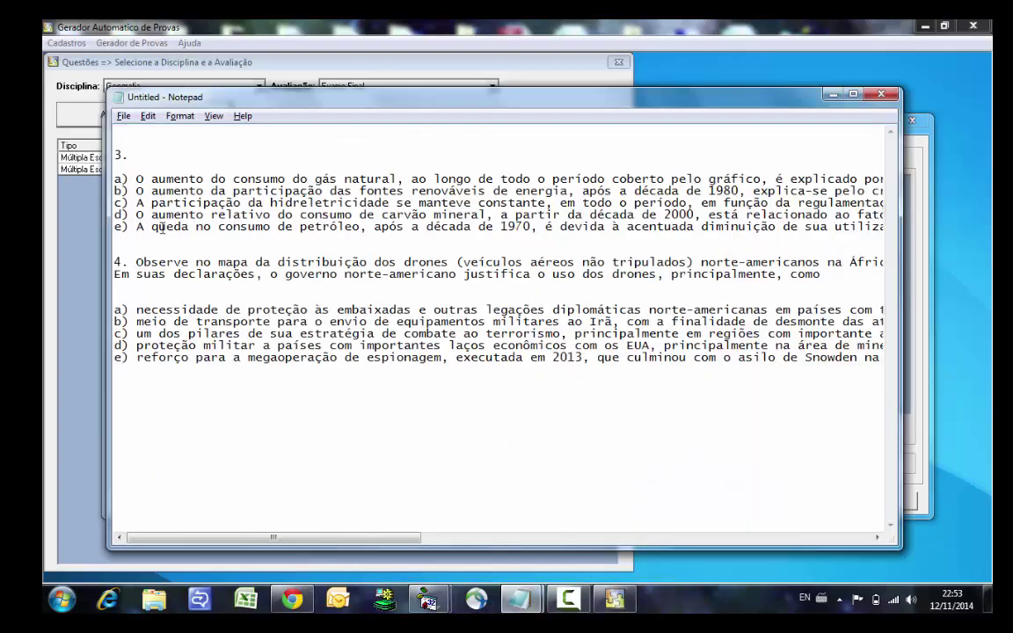
key("shift+End")
key("Delete")
left_click(628, 67)
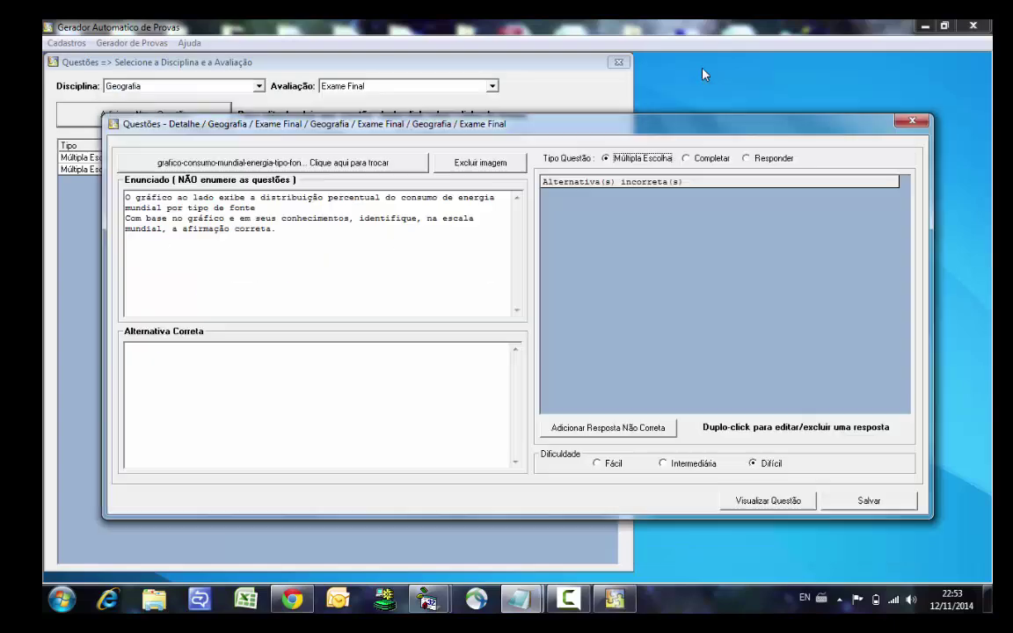
left_click(280, 413)
key("ctrl+v")
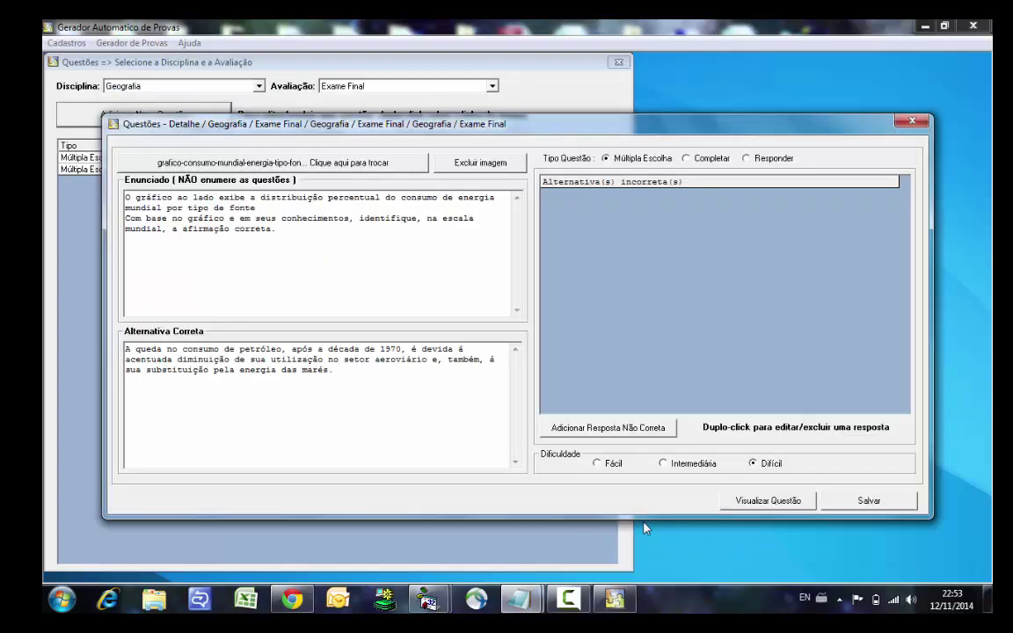
left_click(603, 431)
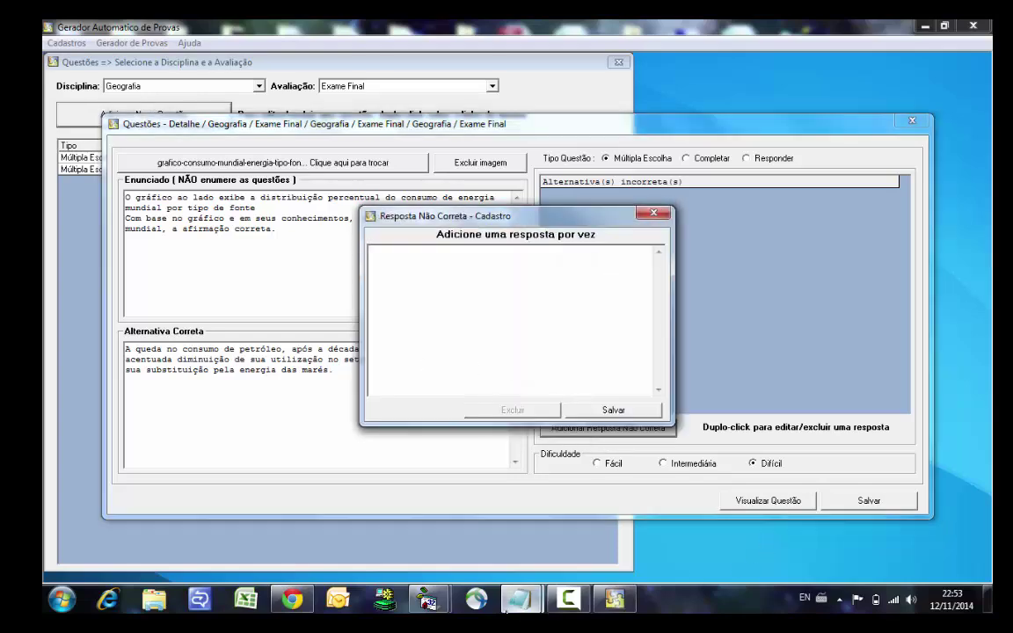
Add answer a) from Notepad as the first incorrect alternative.
left_click(518, 600)
left_click(407, 493)
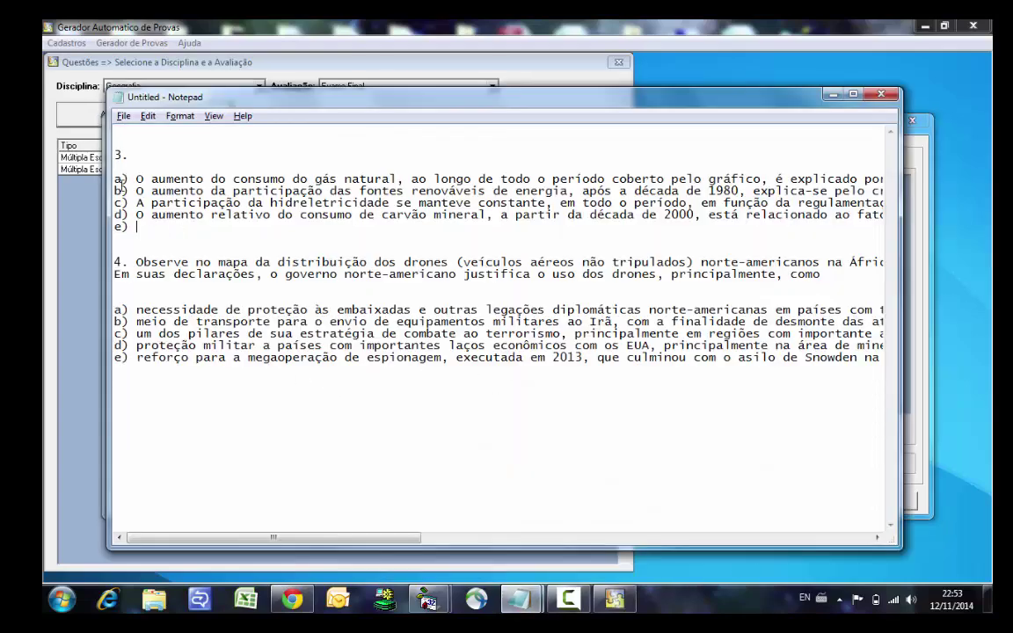
left_click(137, 179)
key("shift+End")
key("ctrl+x")
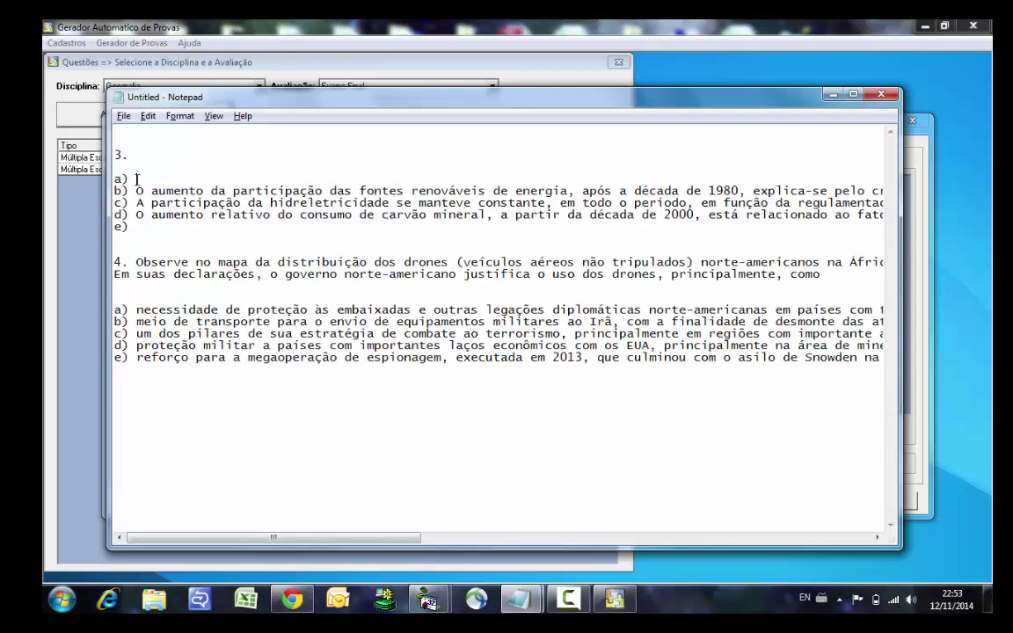
left_click(816, 48)
key("ctrl+v")
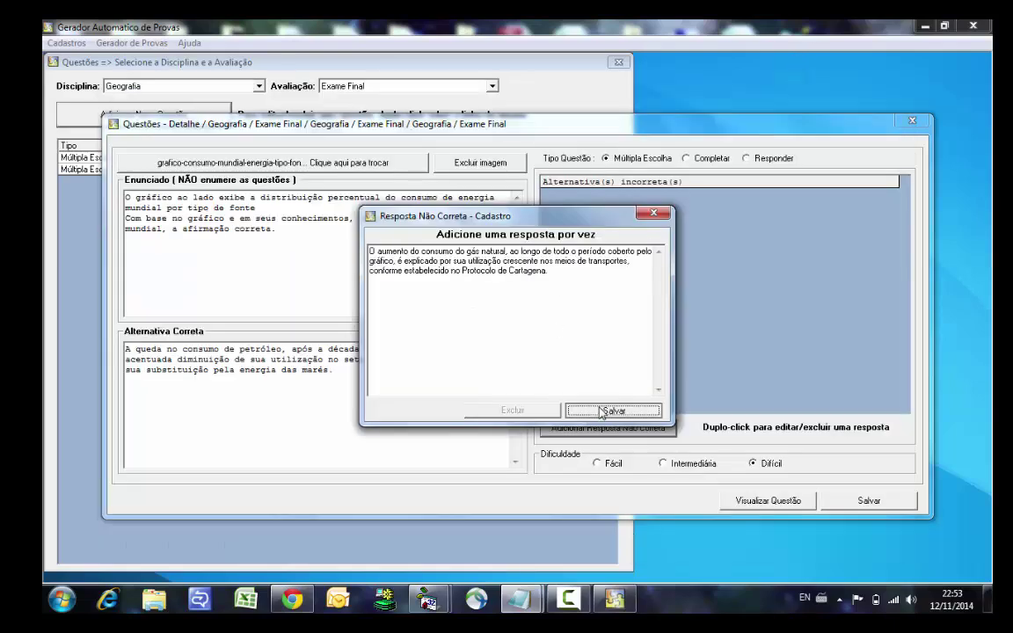
left_click(613, 410)
left_click(507, 357)
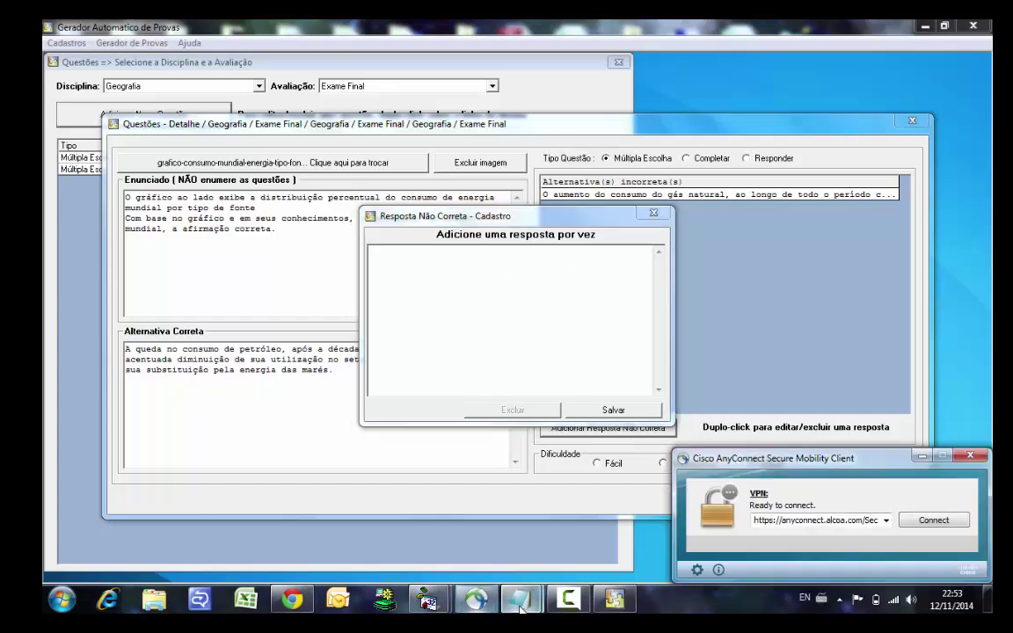
Add answer b) as the second incorrect alternative.
mouse_move(517, 600)
left_click(403, 479)
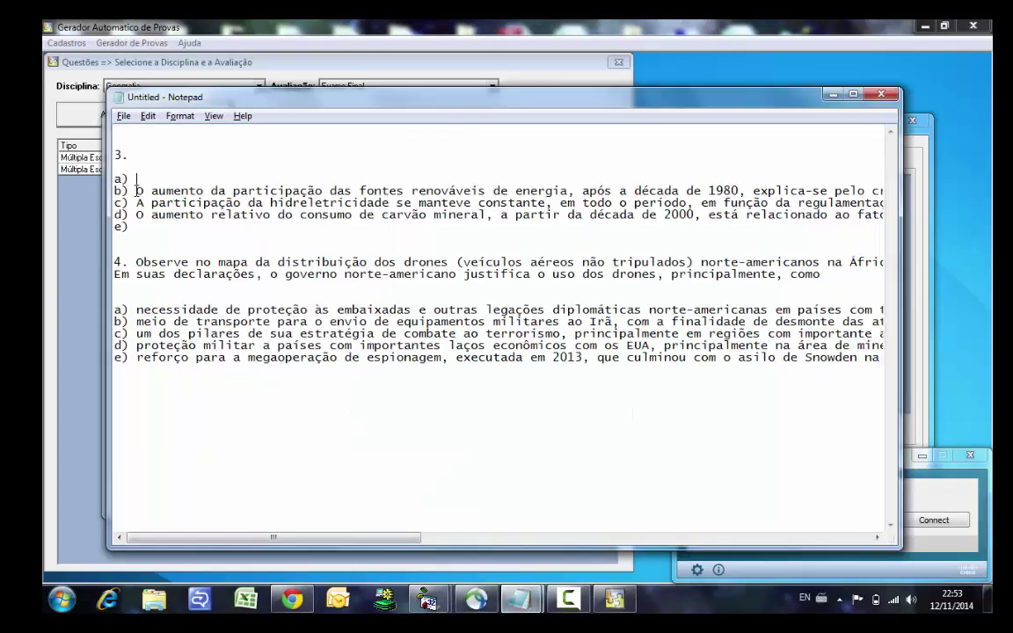
key("shift+End")
key("ctrl+x")
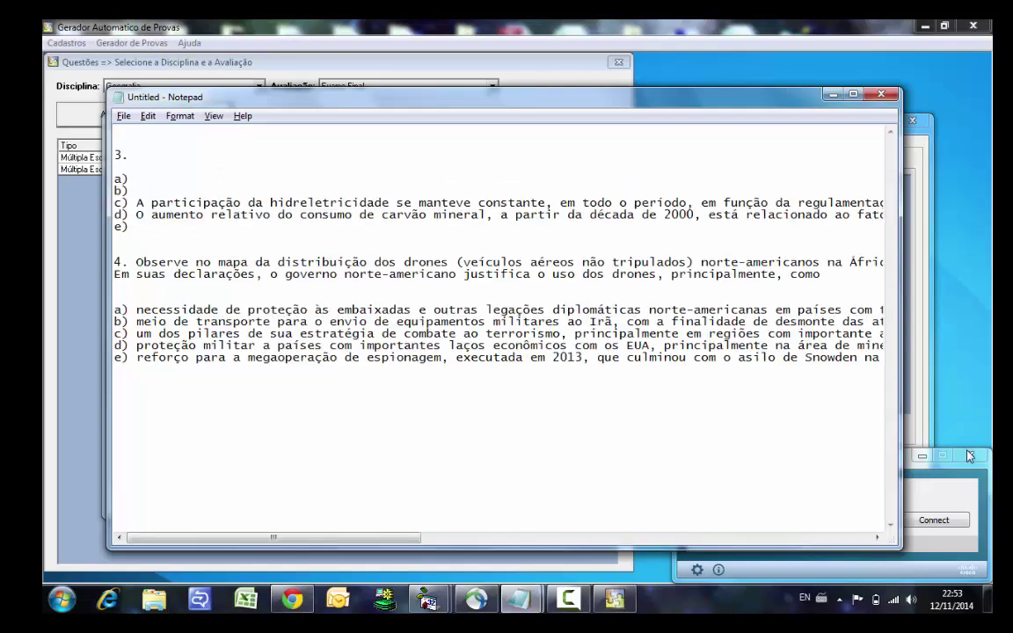
key("alt+Tab")
key("ctrl+v")
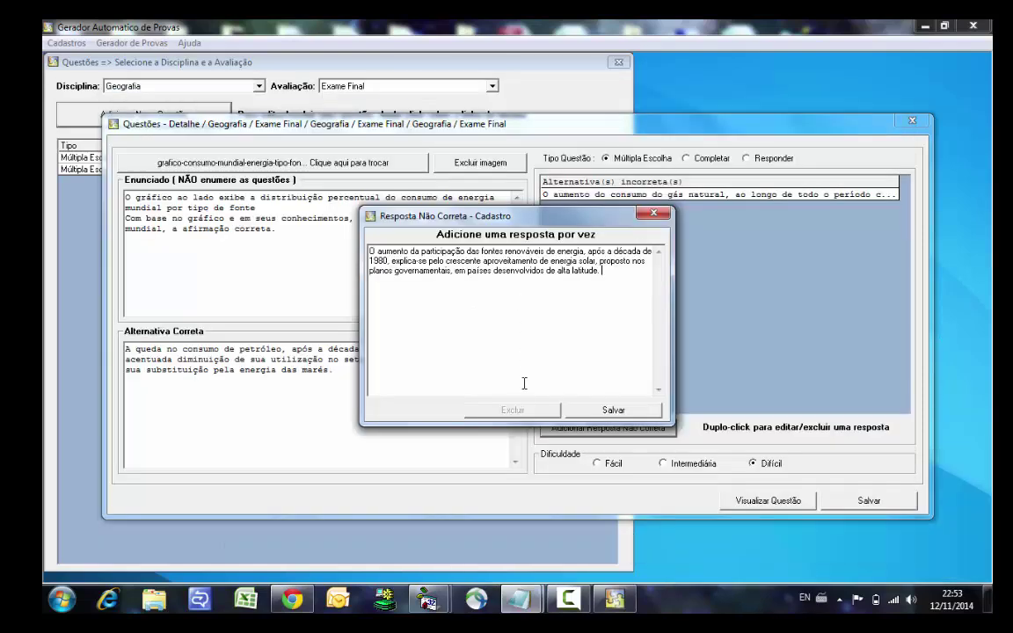
left_click(611, 411)
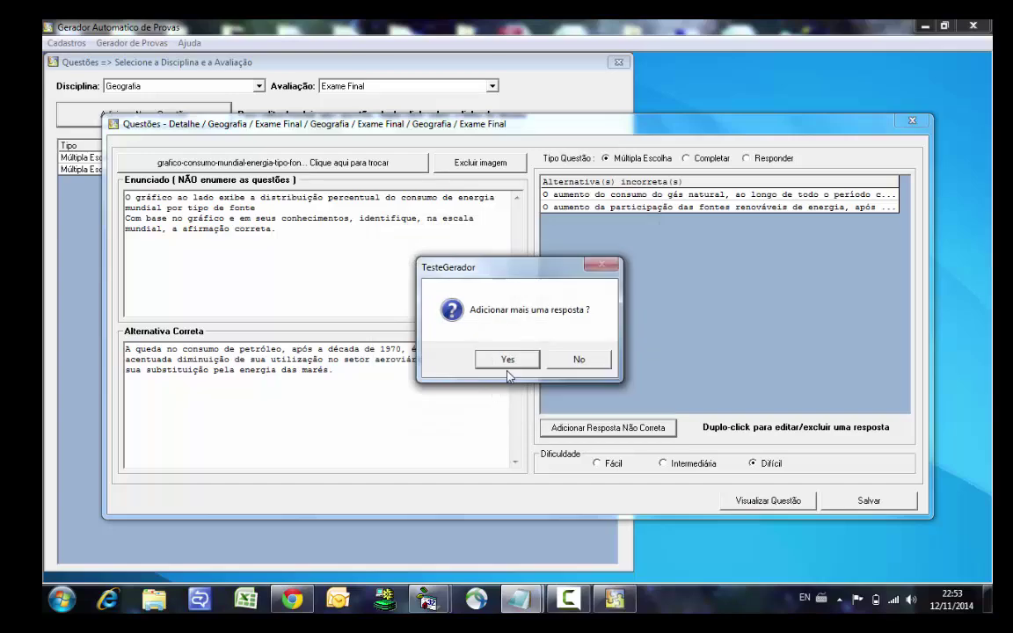
key("Return")
Add answer c) as the third incorrect alternative.
mouse_move(519, 600)
left_click(409, 482)
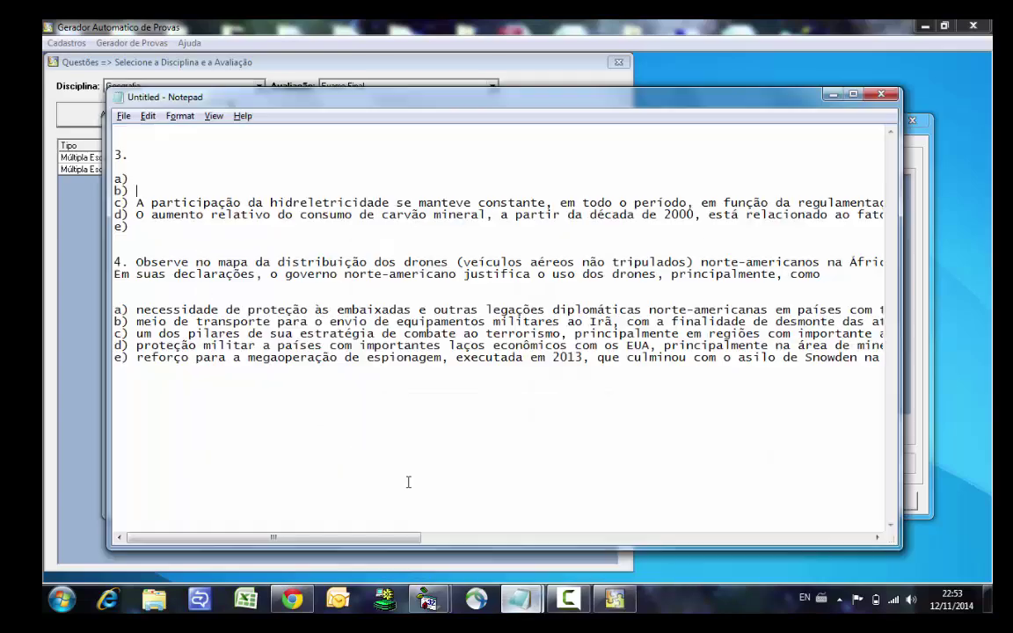
left_click_drag(137, 203, 145, 202)
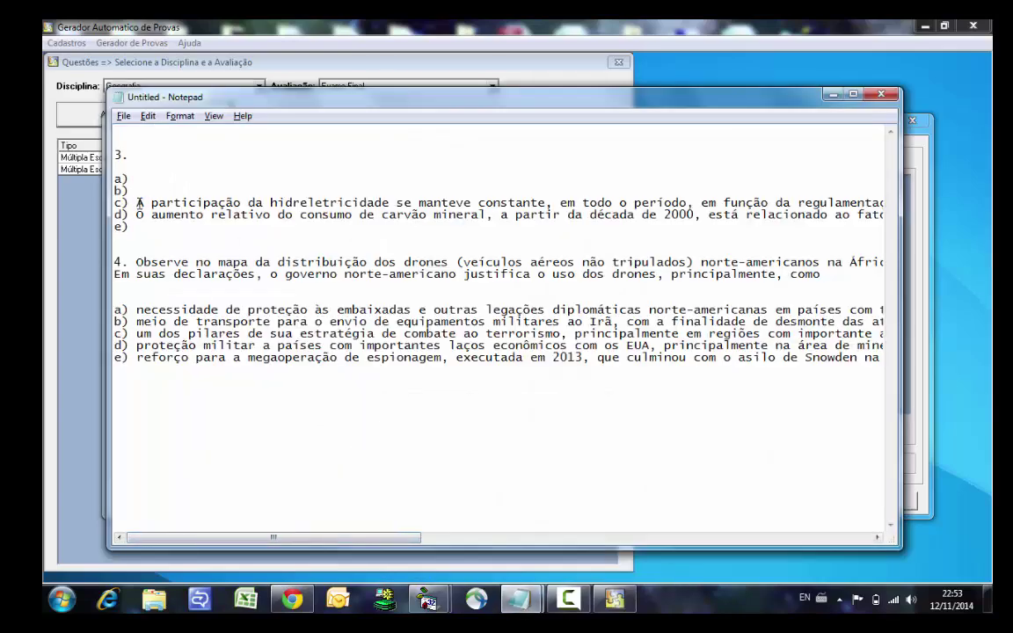
key("shift+End")
key("ctrl+x")
key("alt+Tab")
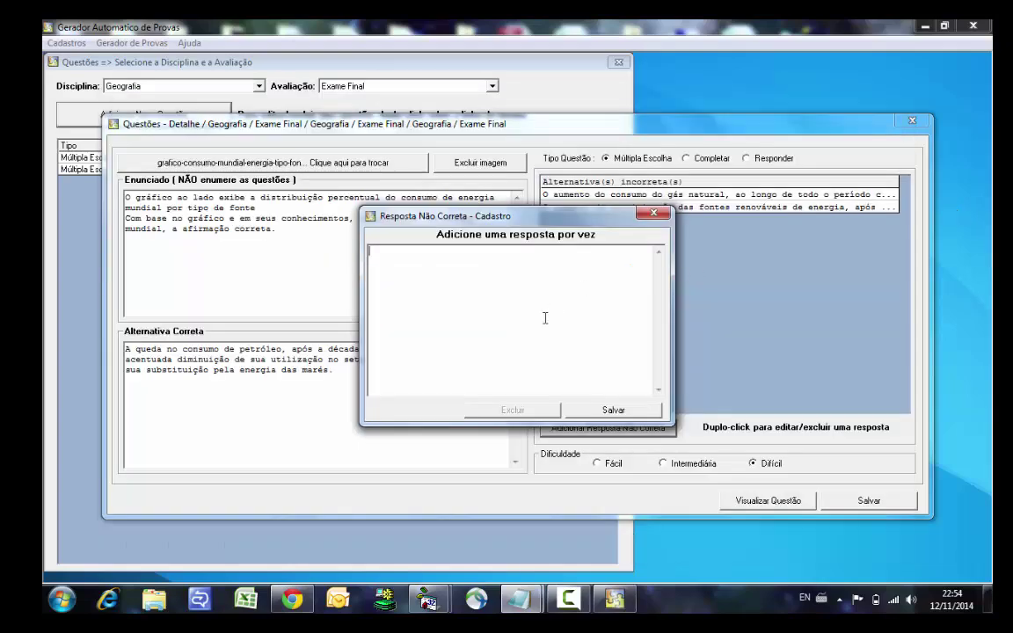
key("ctrl+v")
left_click(577, 410)
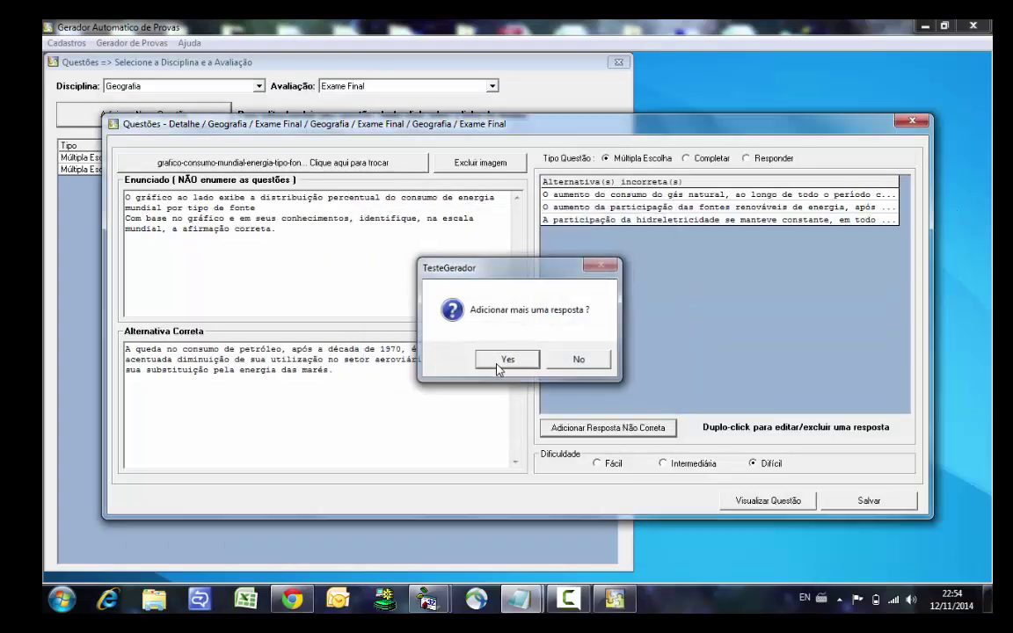
left_click(505, 360)
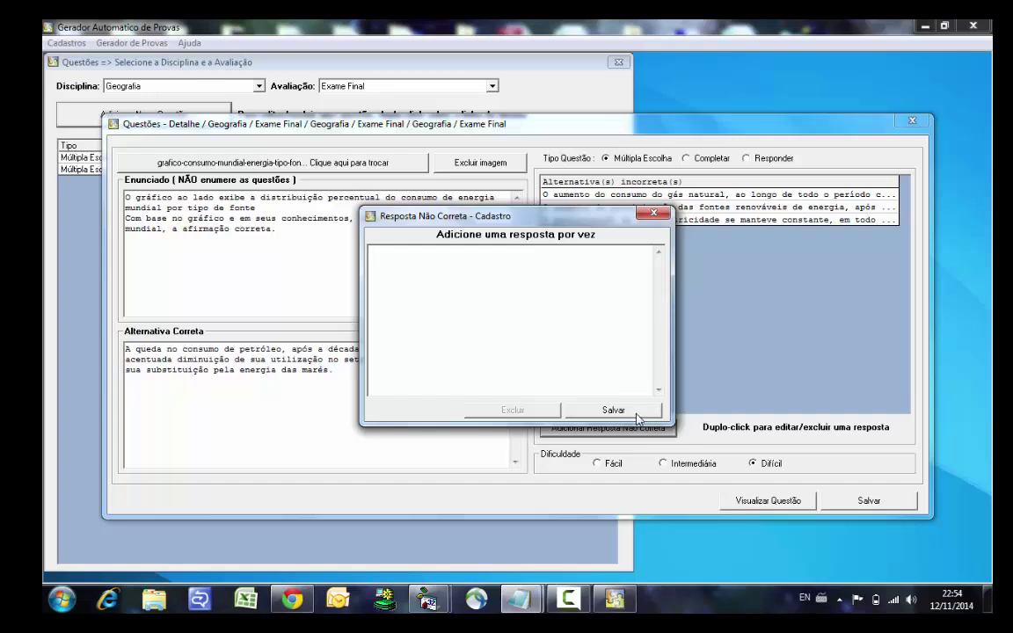
Add the coal-consumption option d) as the last wrong answer and clear question 3 from Notepad.
mouse_move(519, 600)
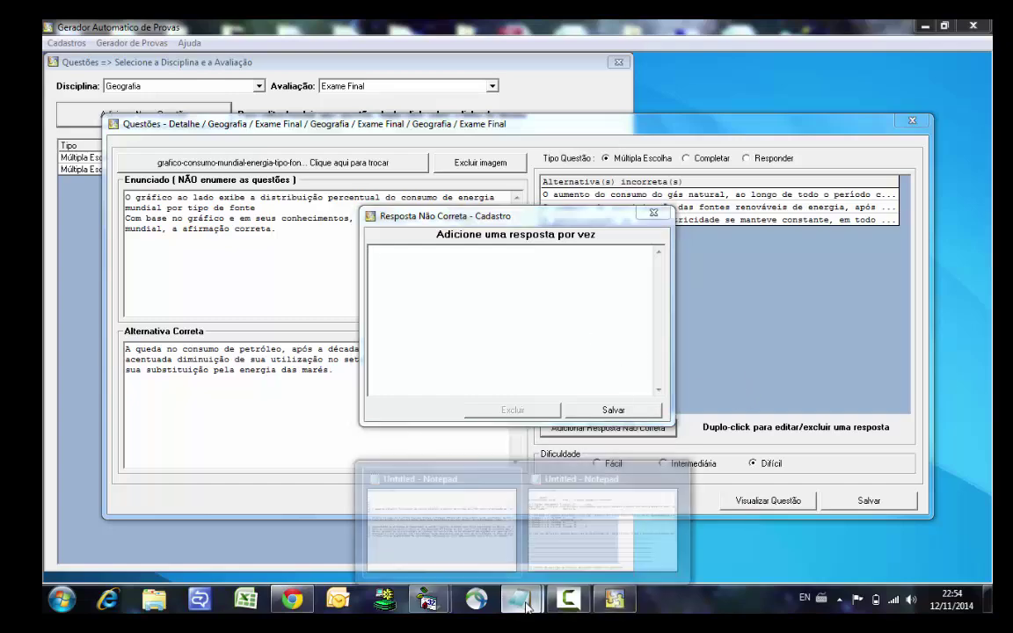
left_click(500, 506)
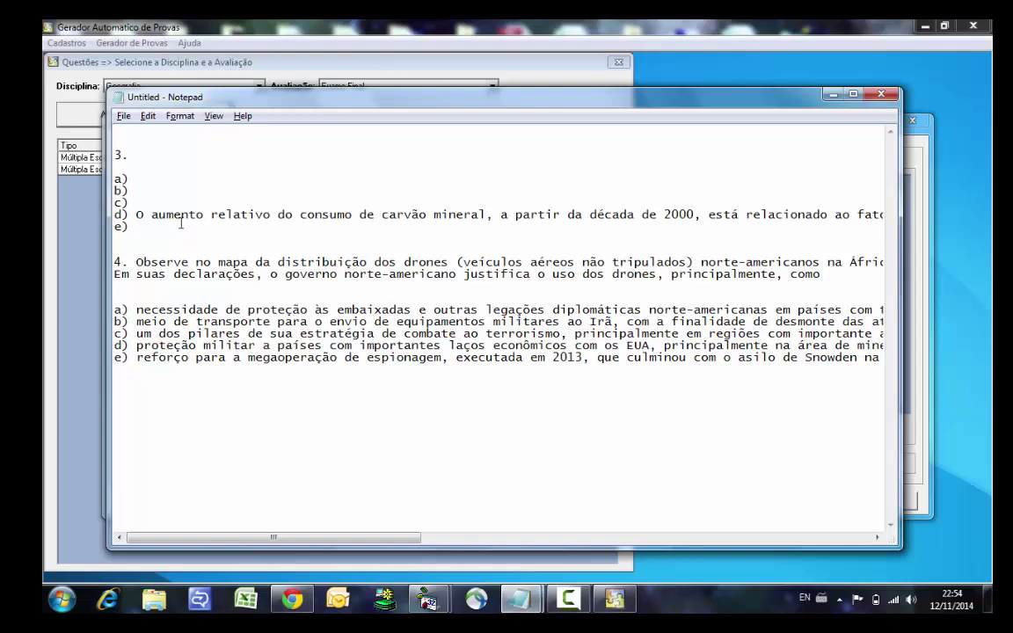
key("shift+End")
key("Delete")
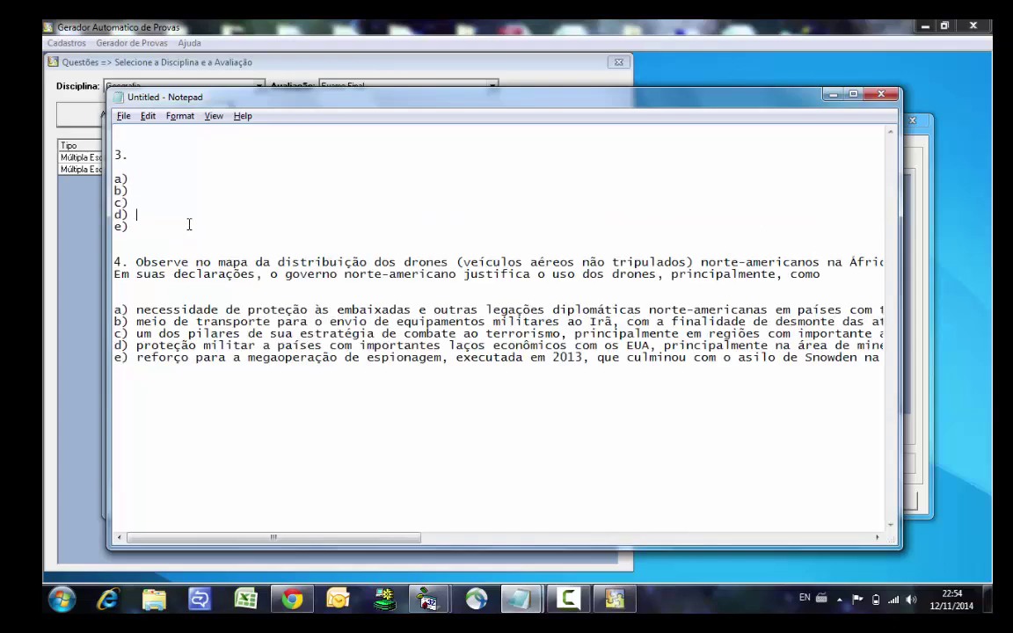
left_click_drag(138, 238, 71, 108)
key("Delete")
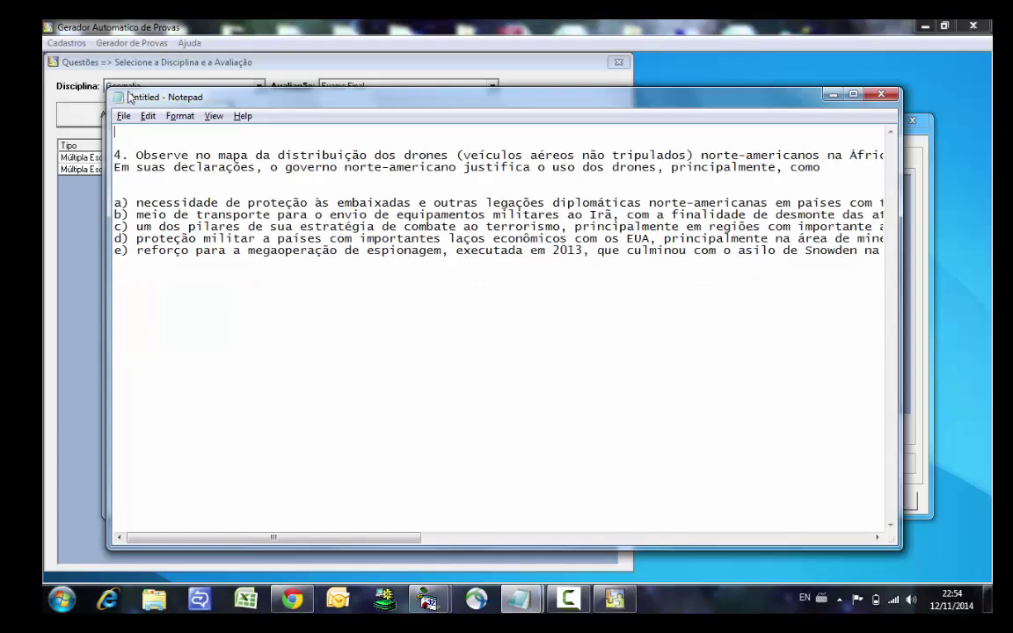
key("alt+Tab")
key("ctrl+v")
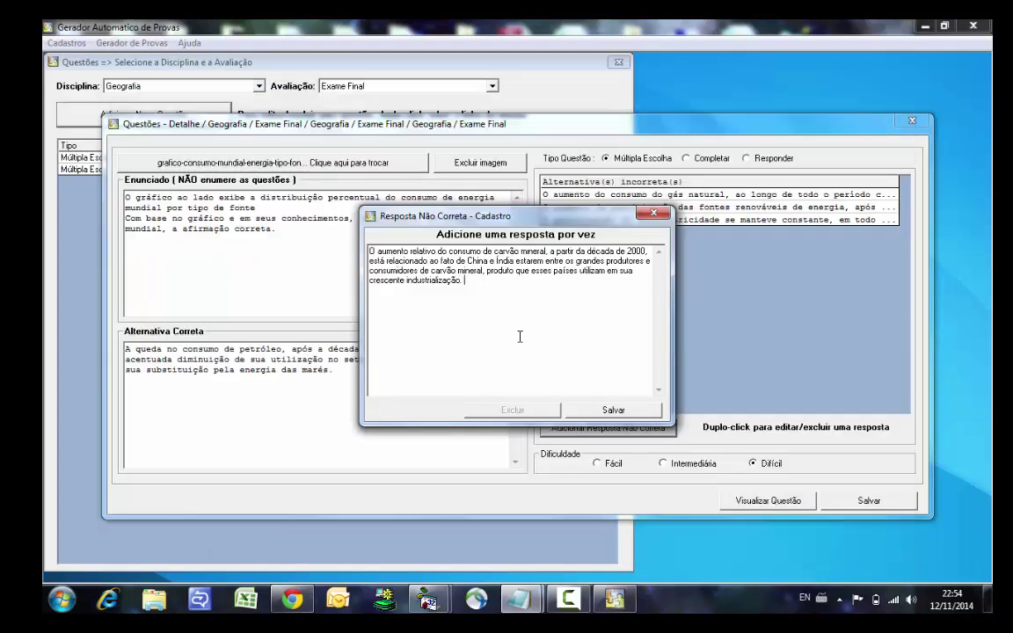
left_click(607, 409)
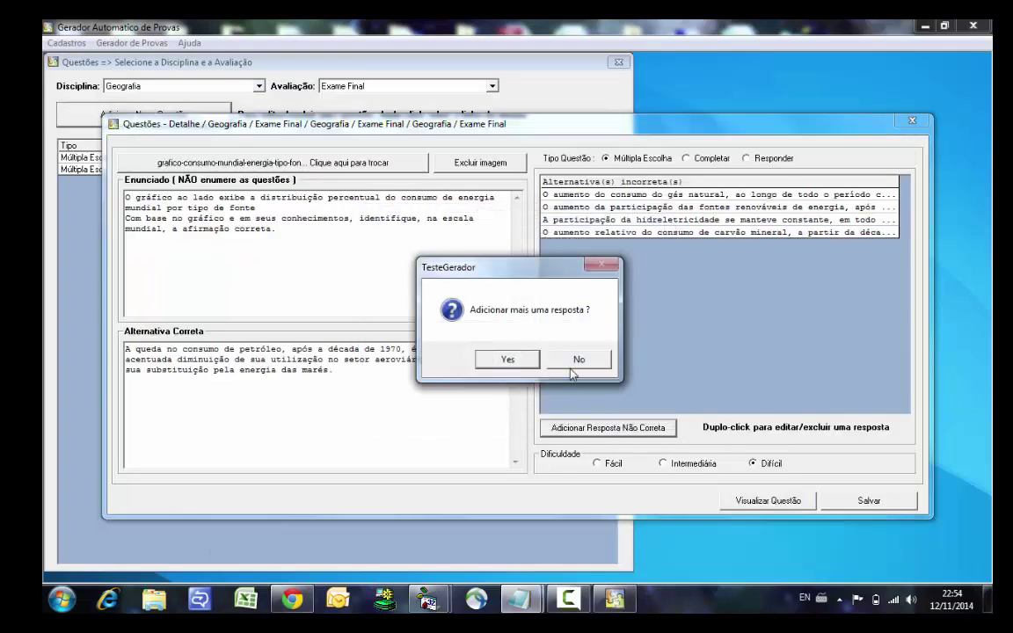
left_click(572, 361)
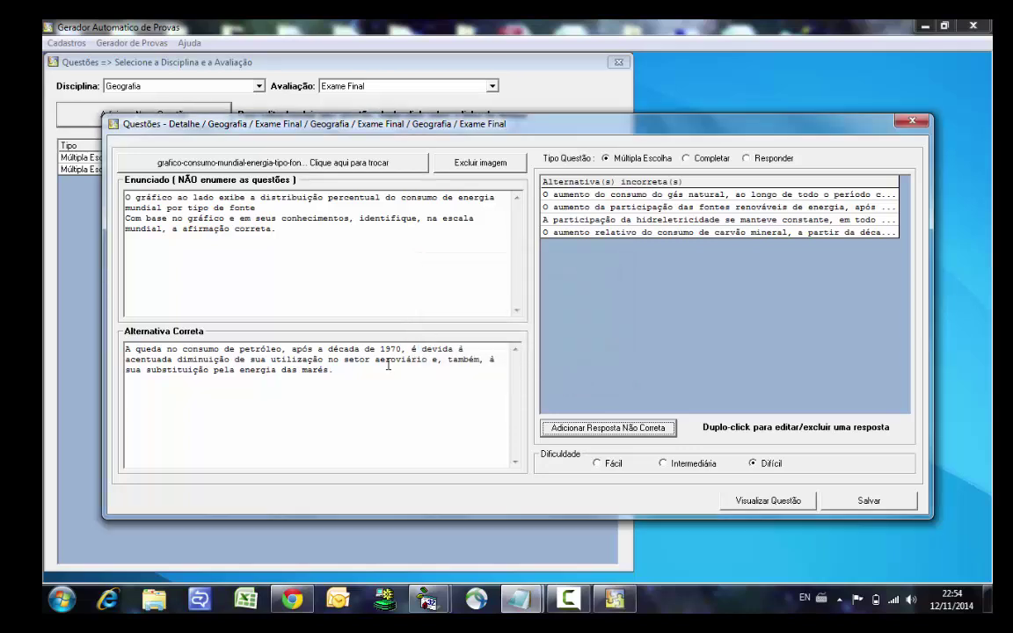
left_click(771, 501)
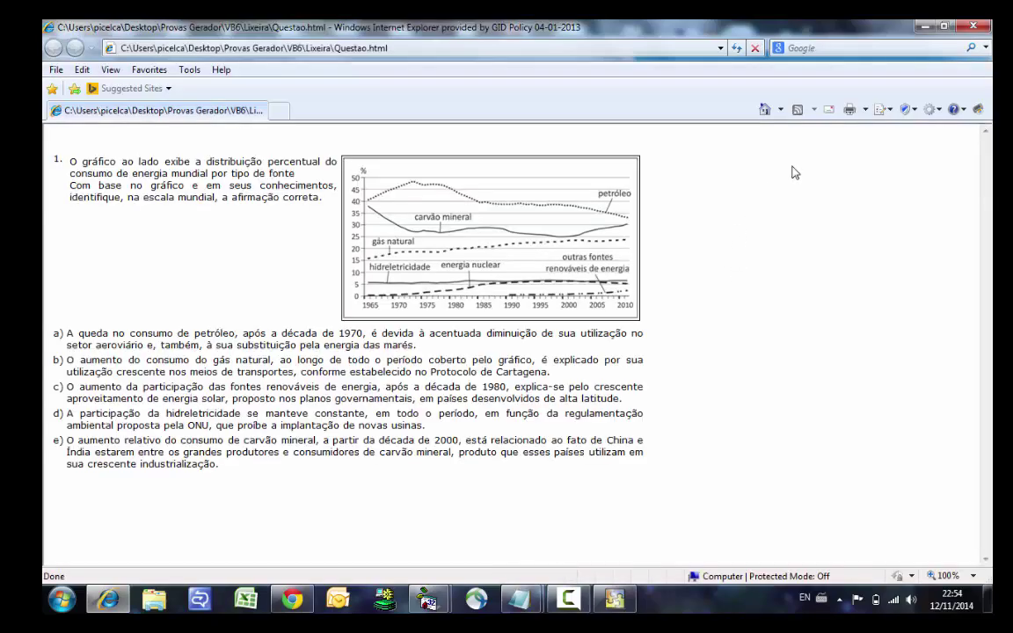
left_click(978, 26)
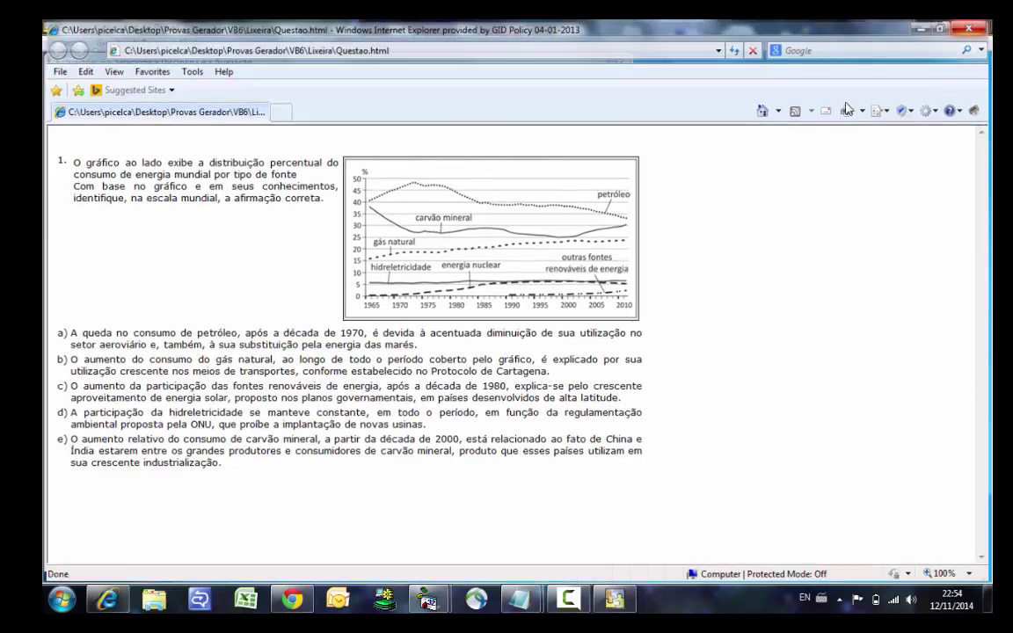
Save the energy question, start a new one, and enter question 4's drones statement.
left_click(835, 500)
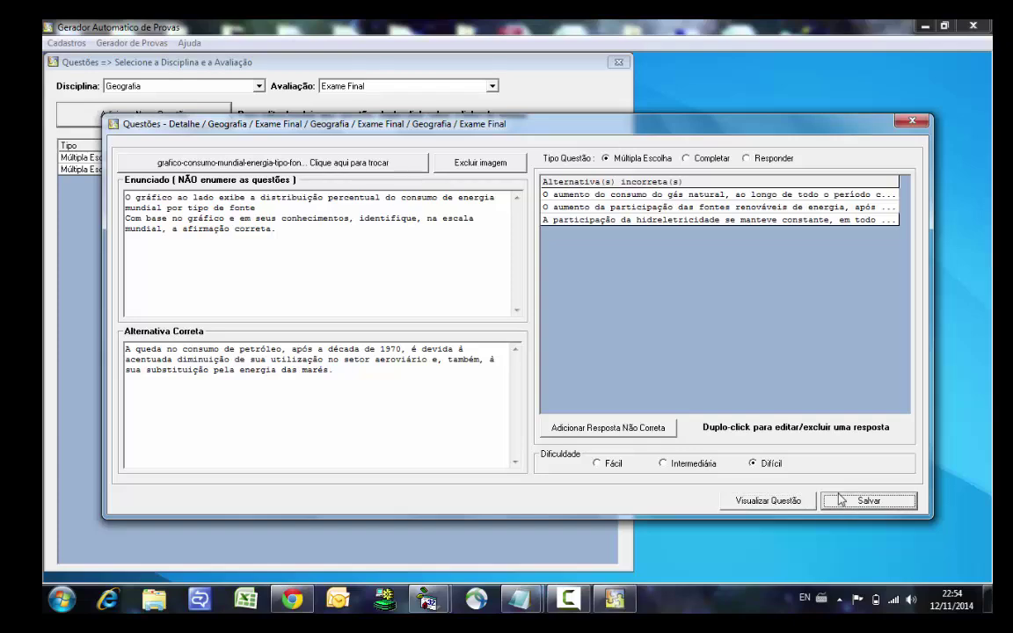
left_click(540, 361)
key("alt+Tab")
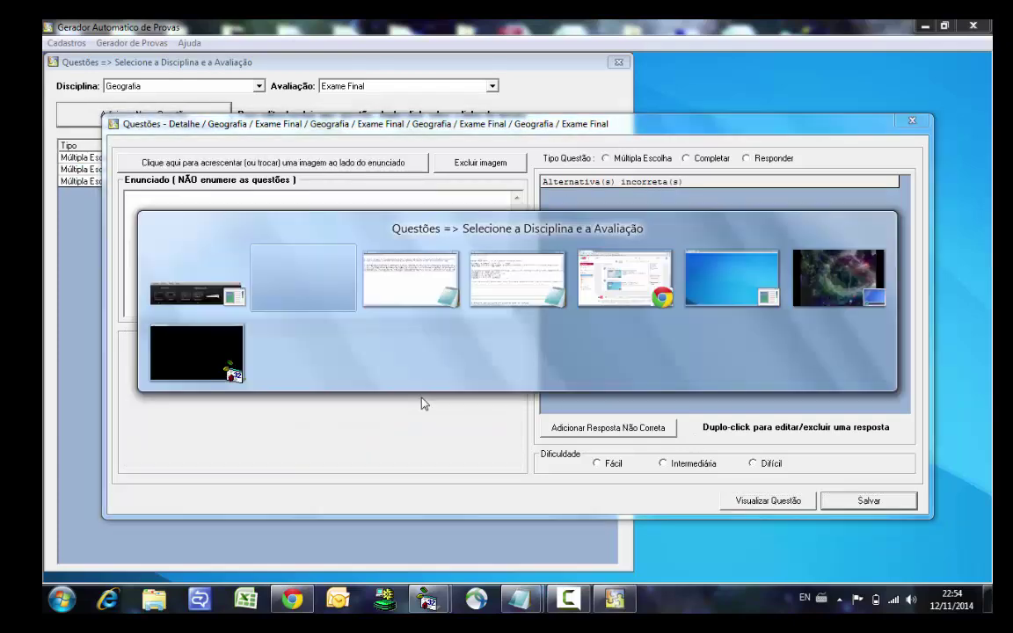
mouse_move(527, 598)
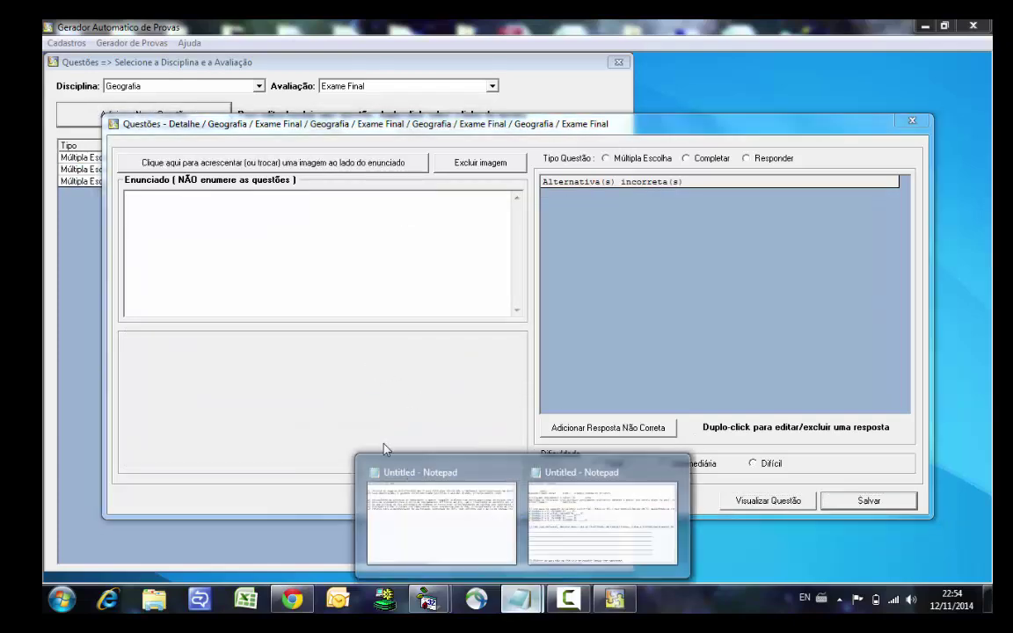
left_click(452, 509)
key("shift+Down")
key("shift+Down")
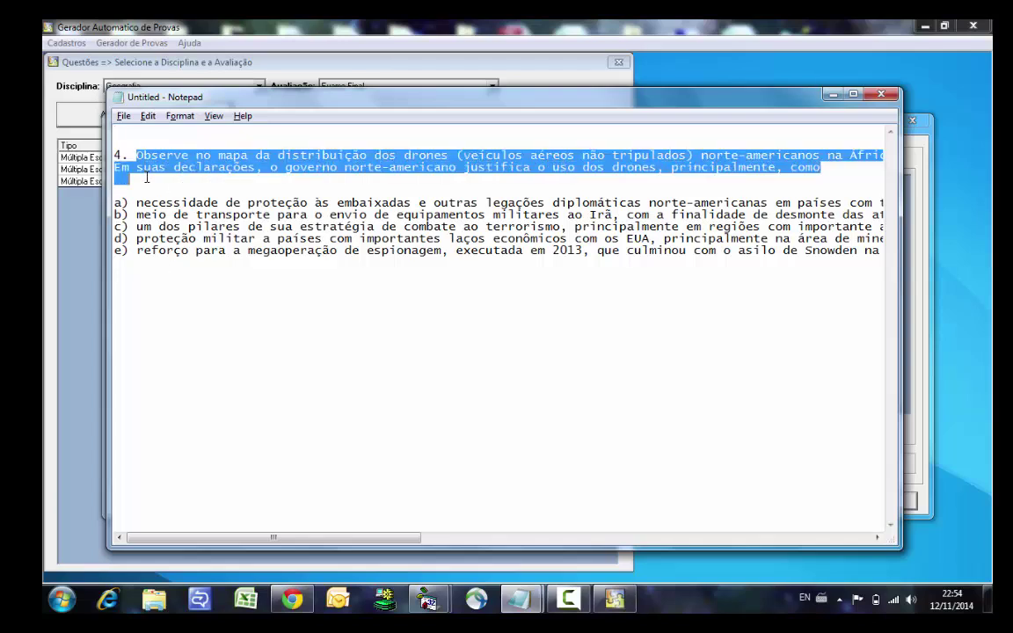
key("Delete")
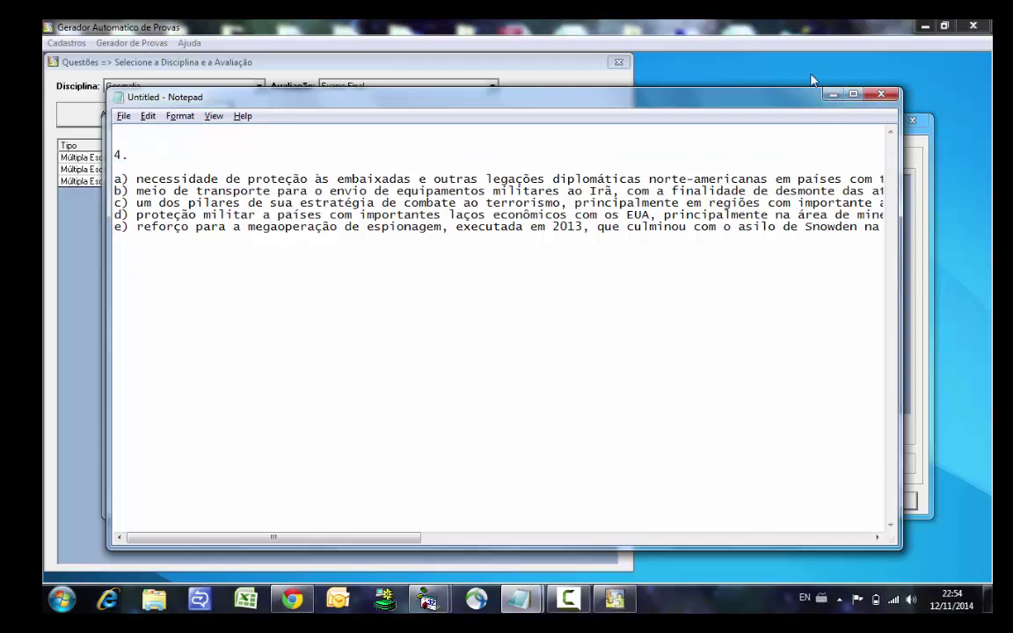
key("alt+Tab")
key("BackSpace")
key("BackSpace")
key("BackSpace")
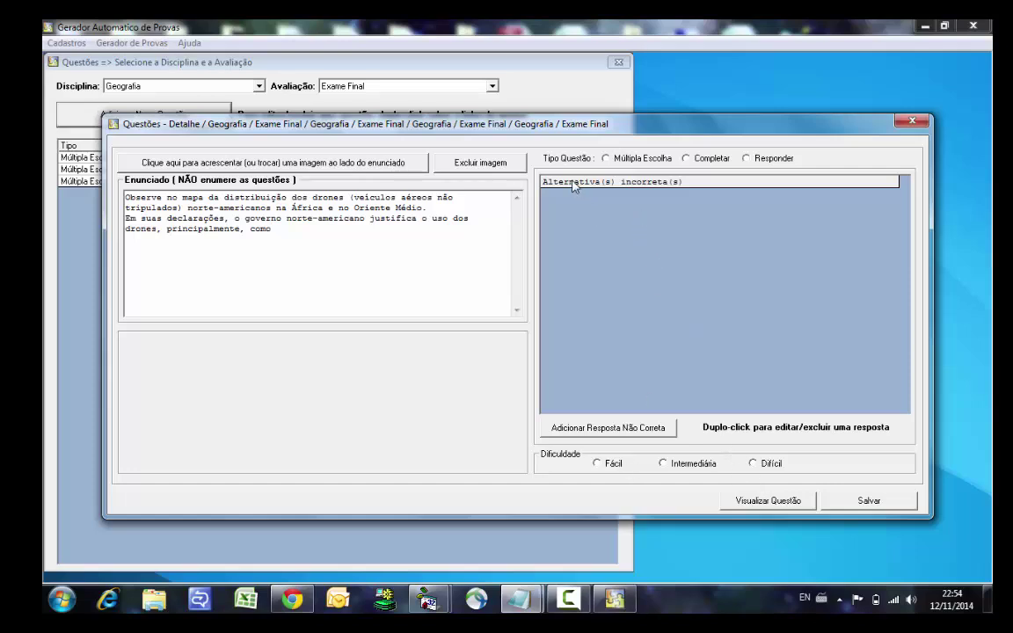
Make it Múltipla Escolha and paste option b) about military equipment to Iran as the correct alternative.
left_click(606, 158)
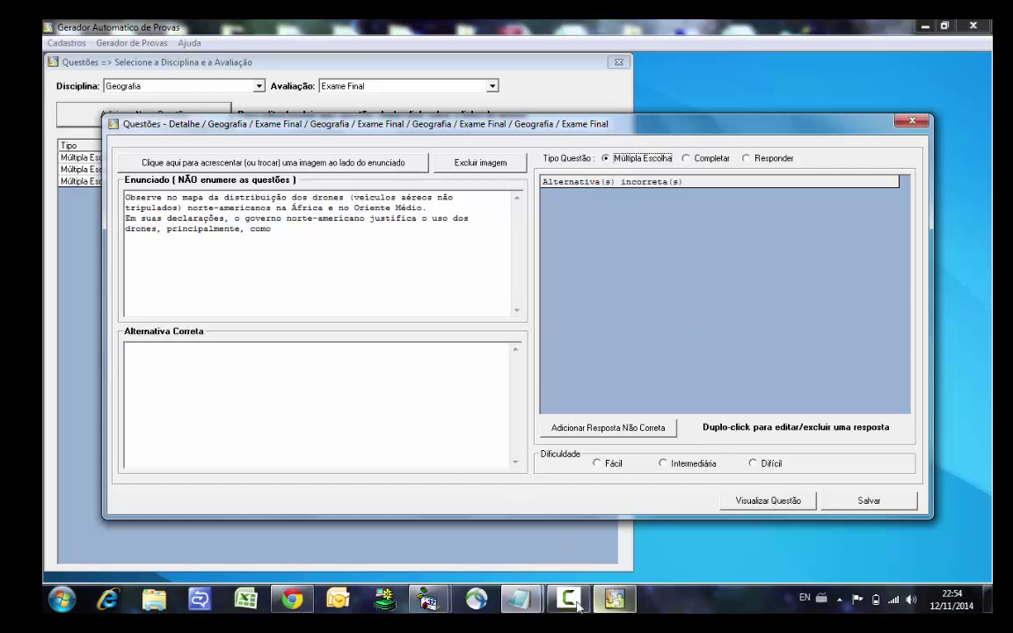
left_click(475, 599)
mouse_move(543, 605)
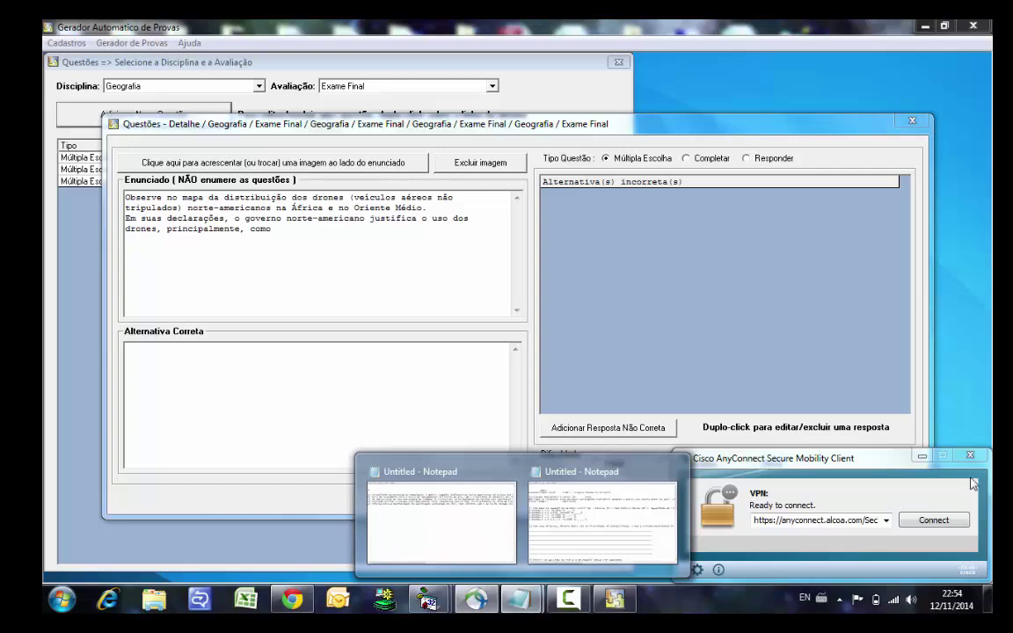
left_click(602, 522)
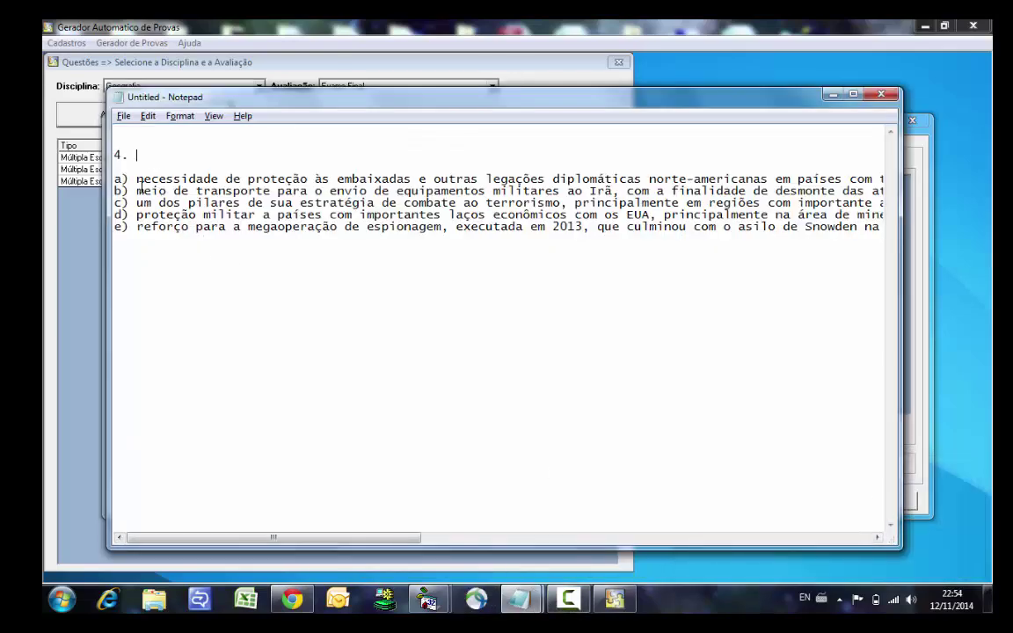
left_click_drag(135, 190, 889, 191)
key("ctrl+x")
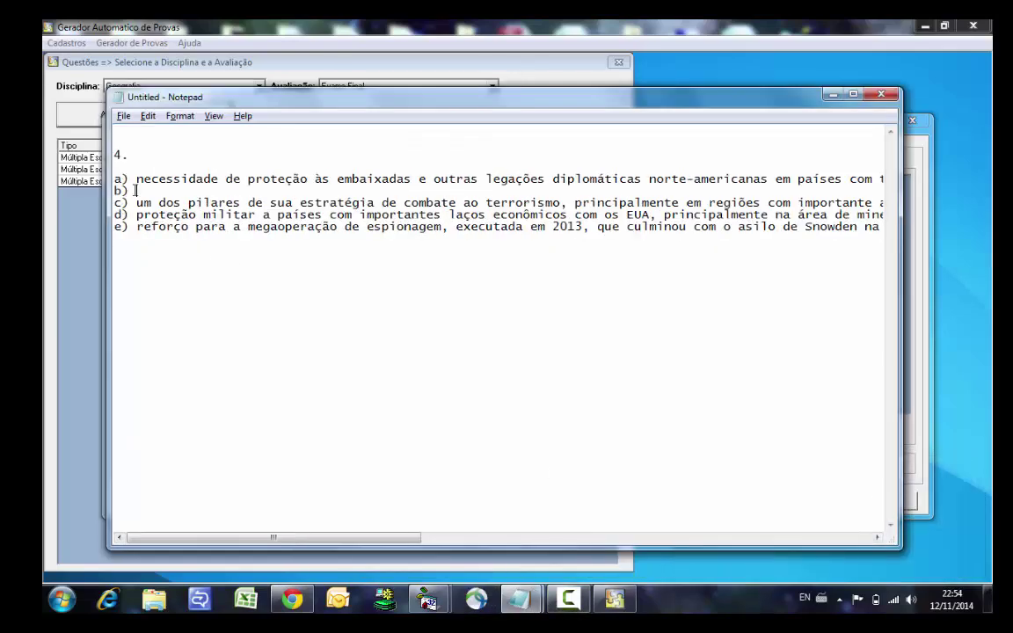
left_click(677, 73)
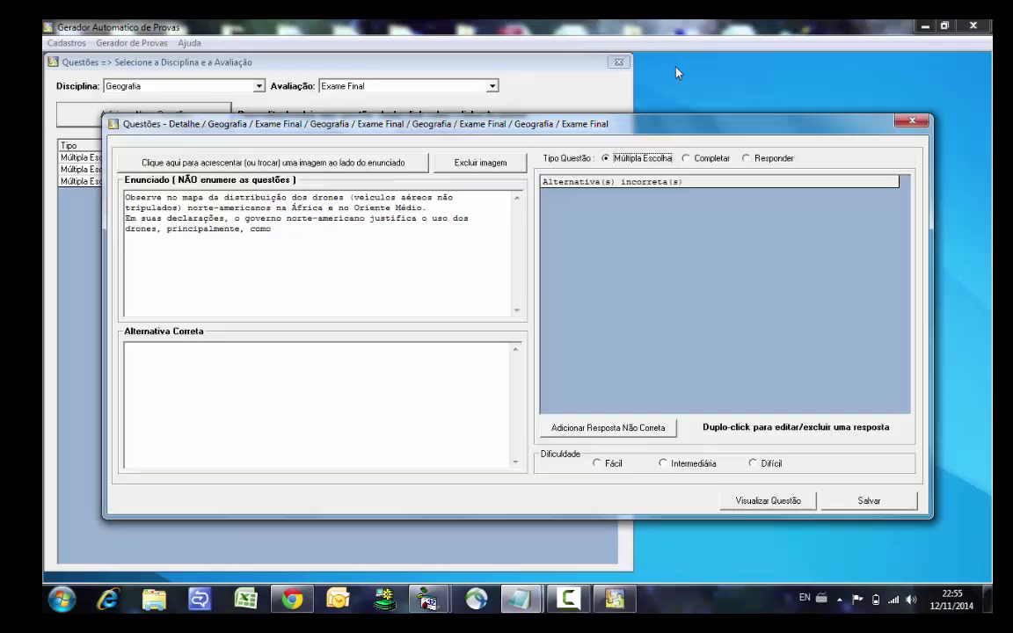
left_click(328, 421)
key("ctrl+v")
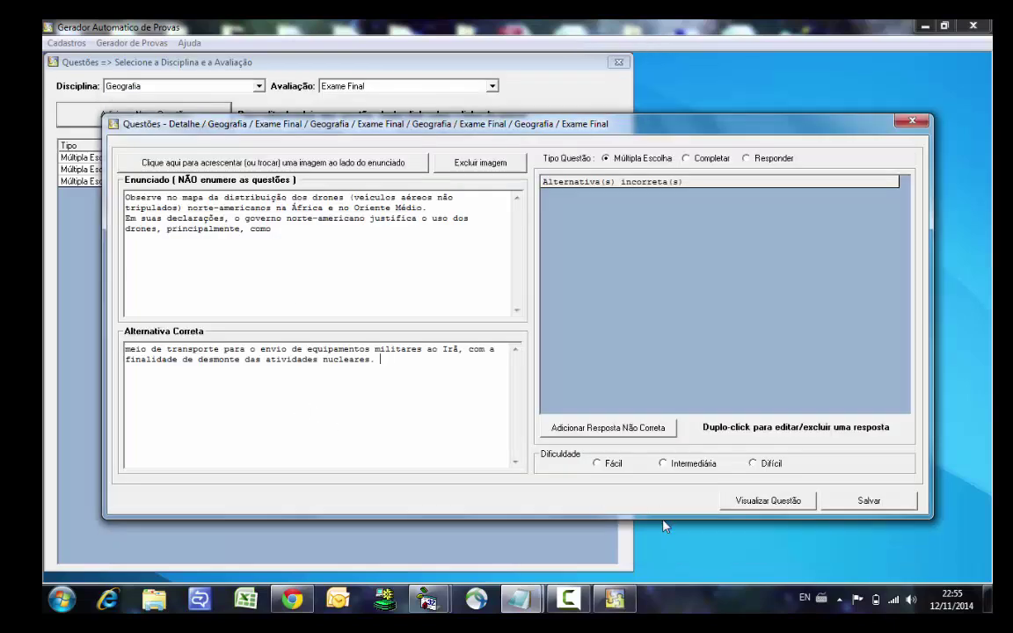
left_click(528, 605)
Move option a) from the question 4 notes into the drone question as an incorrect answer.
left_click(597, 427)
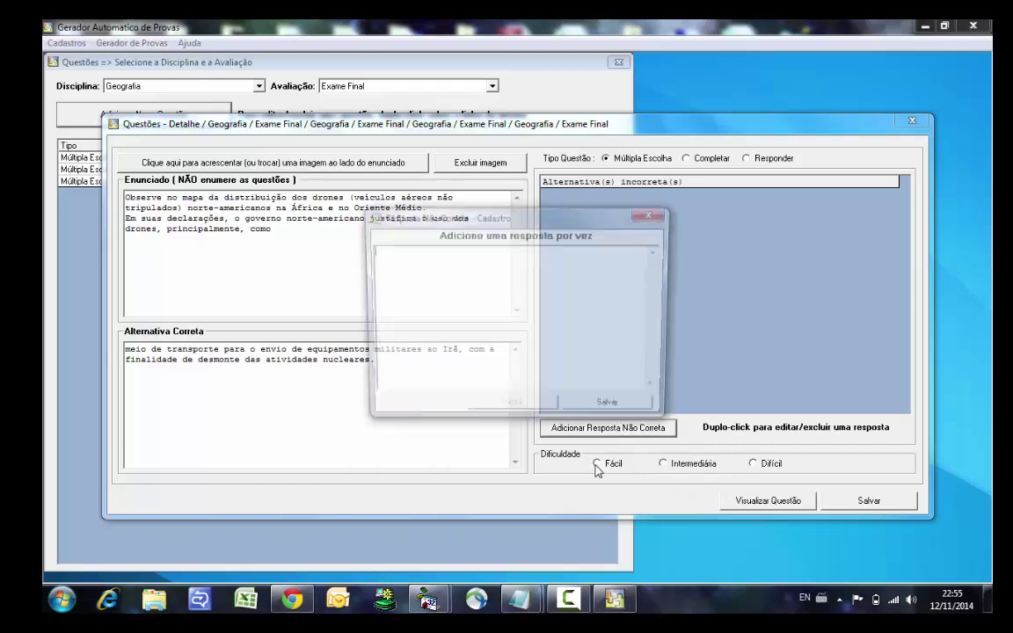
mouse_move(520, 602)
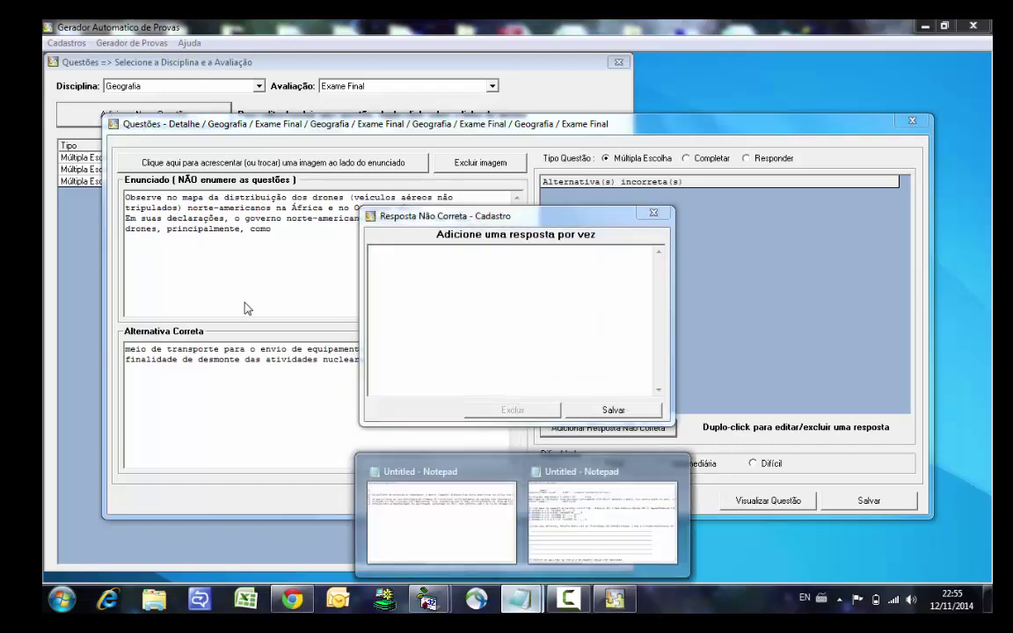
left_click(436, 534)
left_click(137, 180)
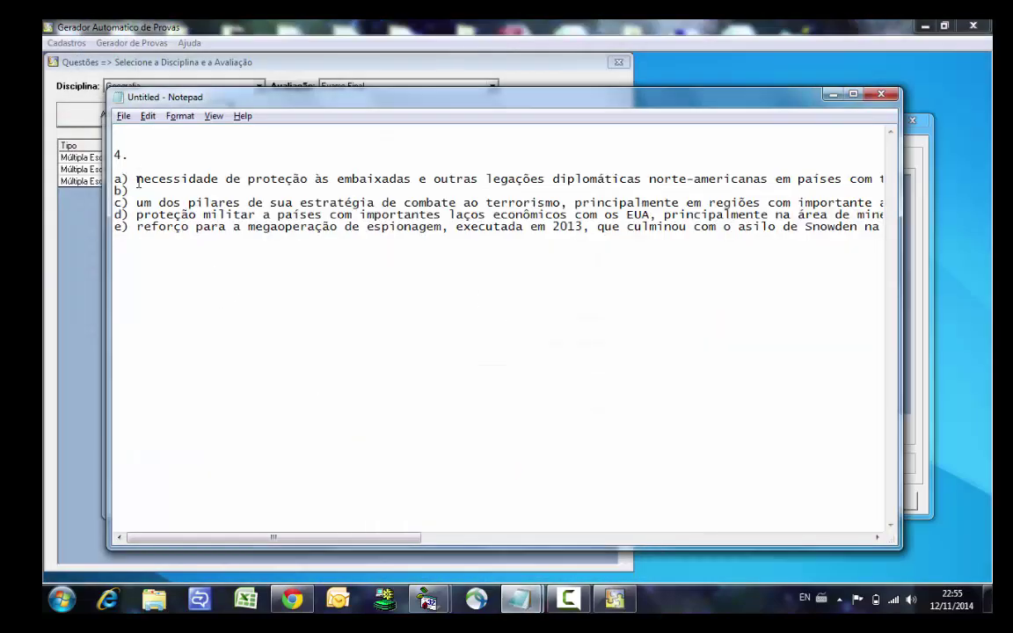
key("shift+End")
key("ctrl+x")
left_click(591, 54)
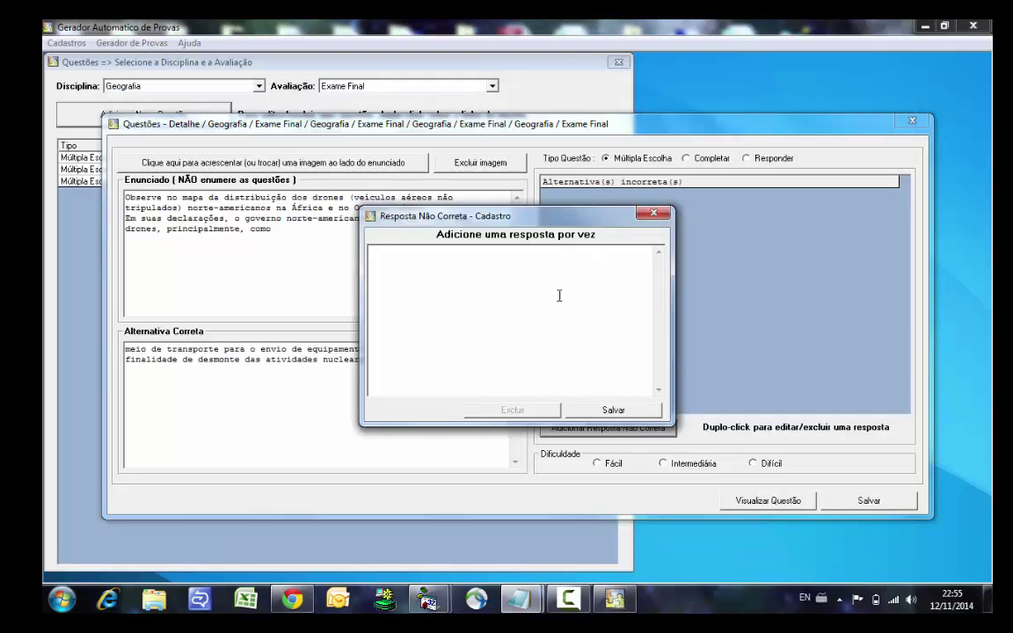
key("ctrl+v")
left_click(613, 410)
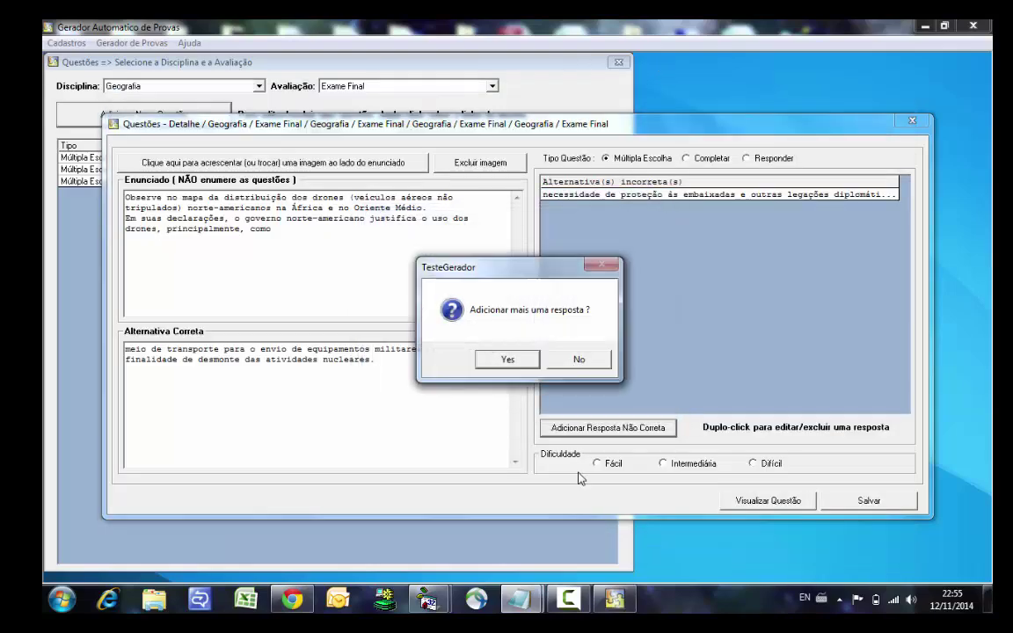
left_click(506, 359)
Move option c) from the notes into the question as a second incorrect answer.
left_click(518, 599)
left_click(431, 510)
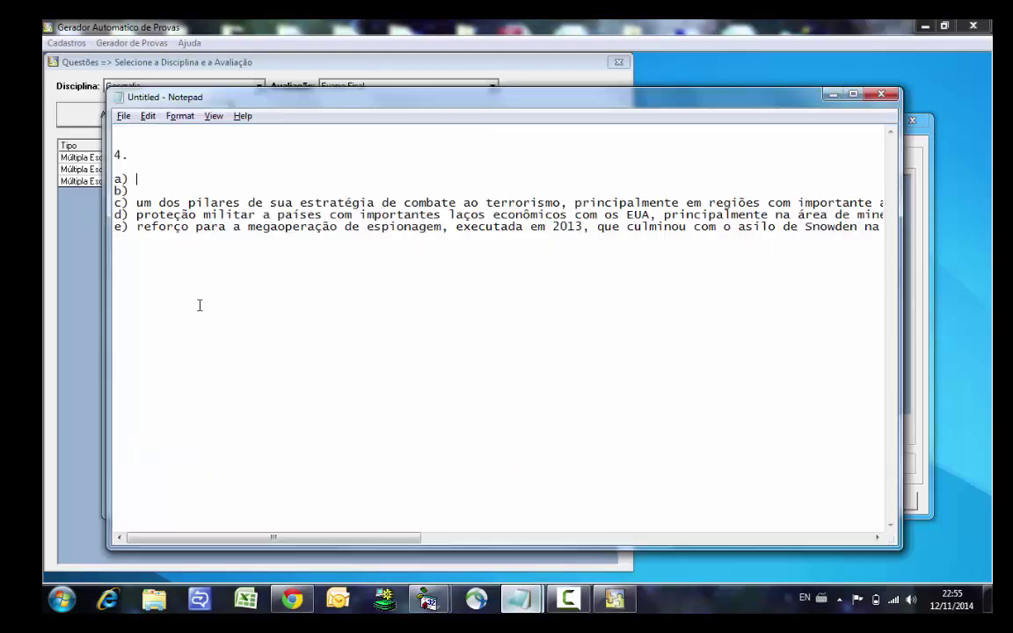
key("shift+End")
key("ctrl+x")
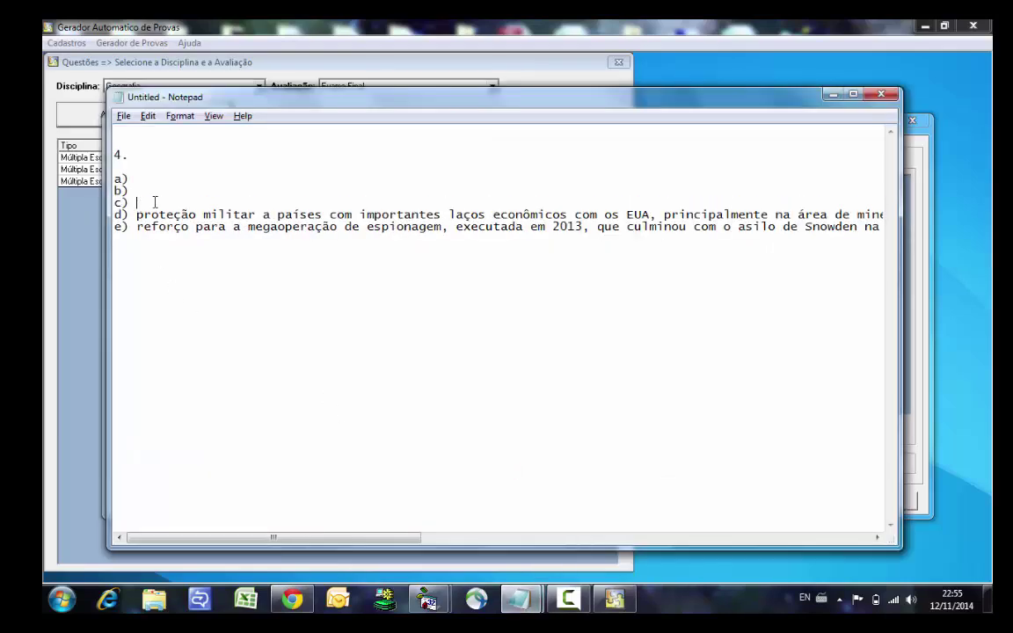
left_click(605, 60)
key("ctrl+v")
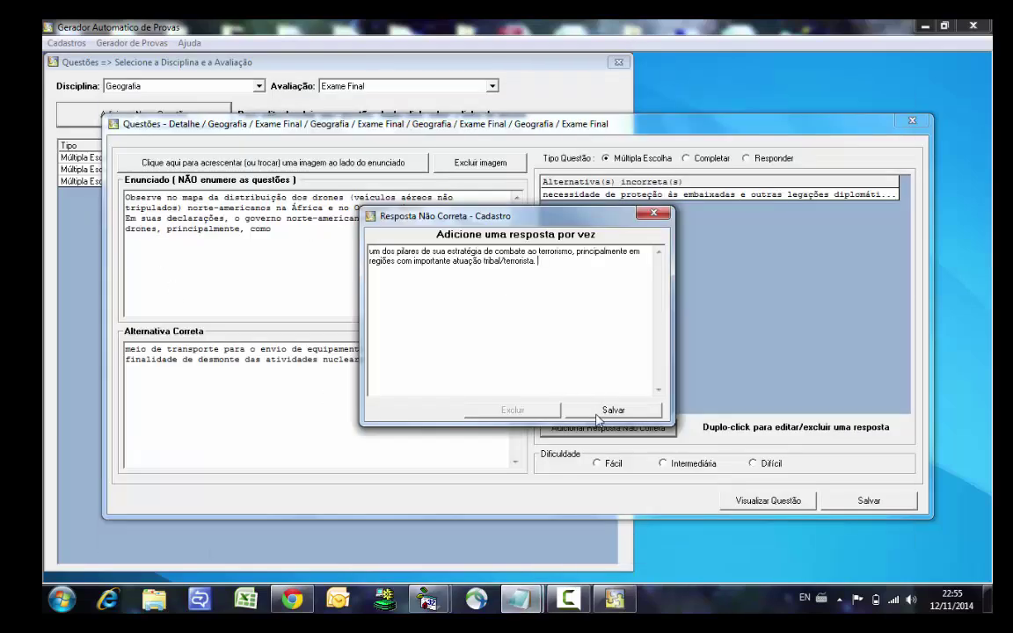
left_click(594, 414)
left_click(508, 359)
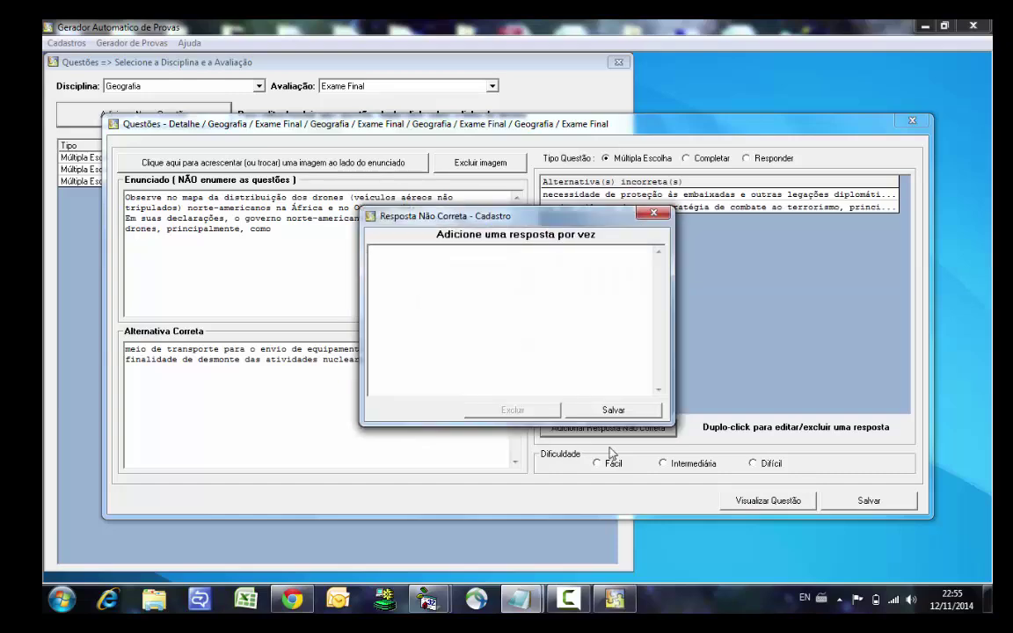
Move line d) from the notes into the question as a third incorrect answer.
mouse_move(519, 603)
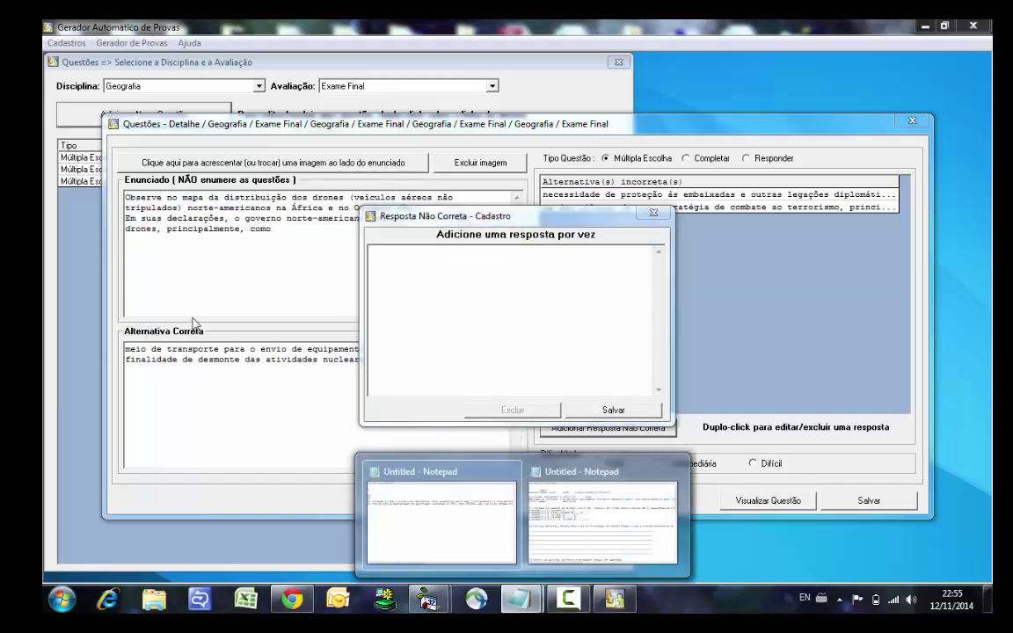
left_click(384, 536)
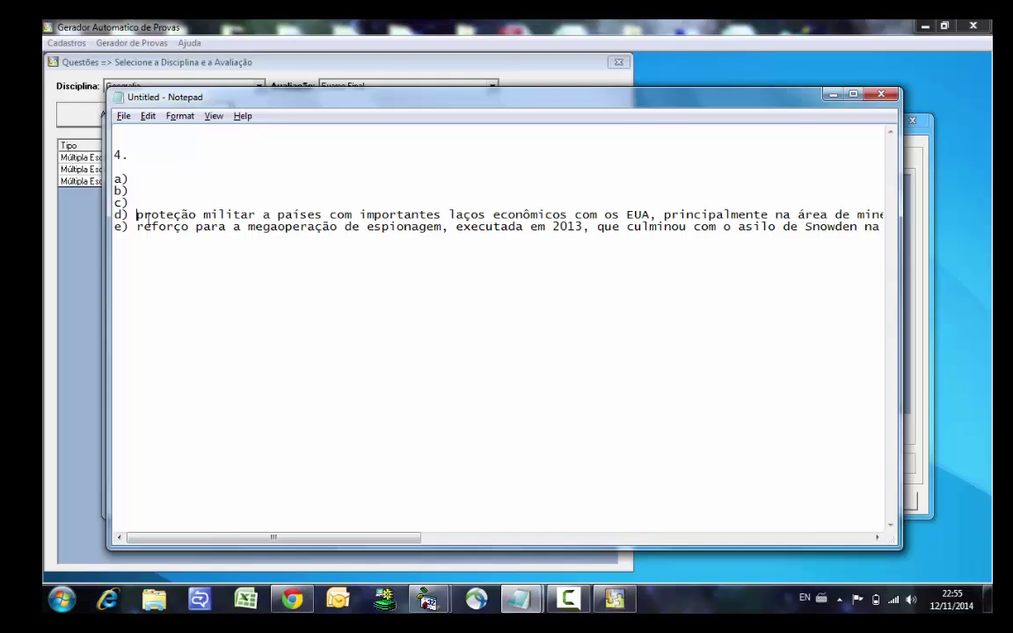
key("shift+End")
key("ctrl+x")
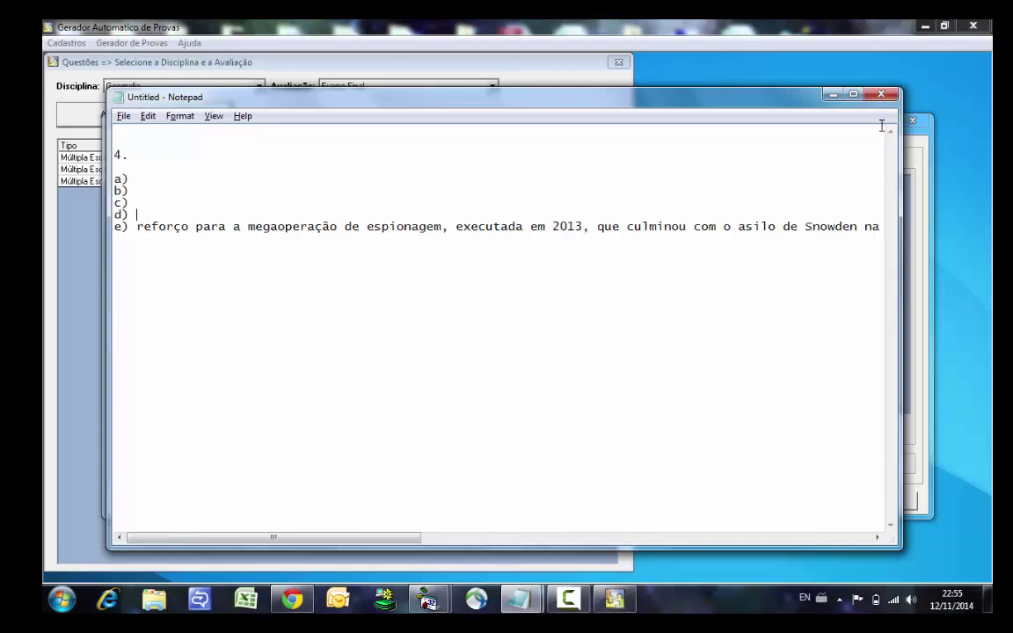
left_click(837, 75)
key("ctrl+v")
left_click(613, 410)
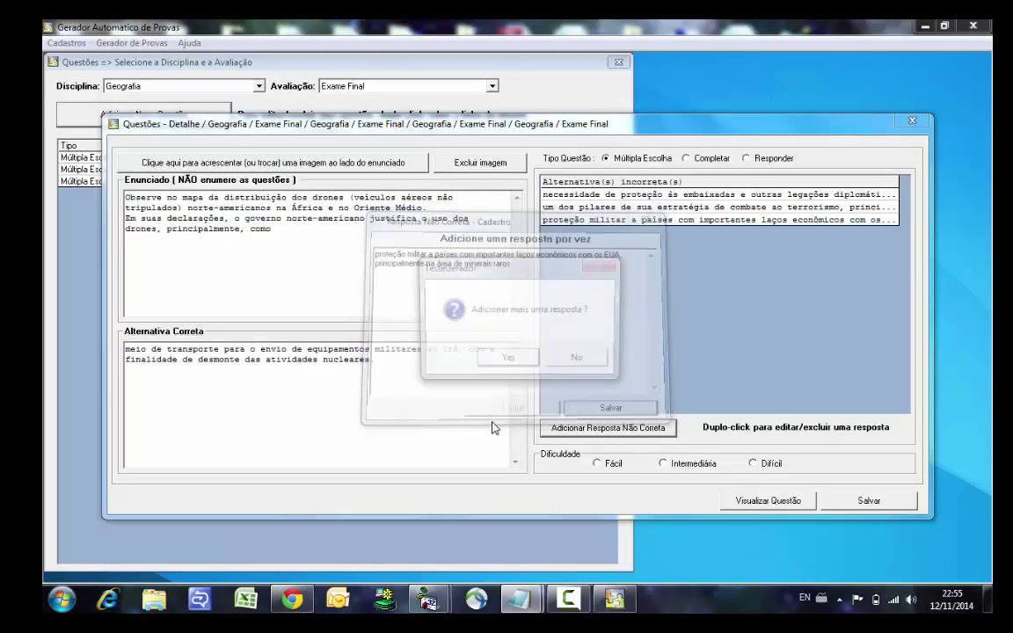
left_click(509, 360)
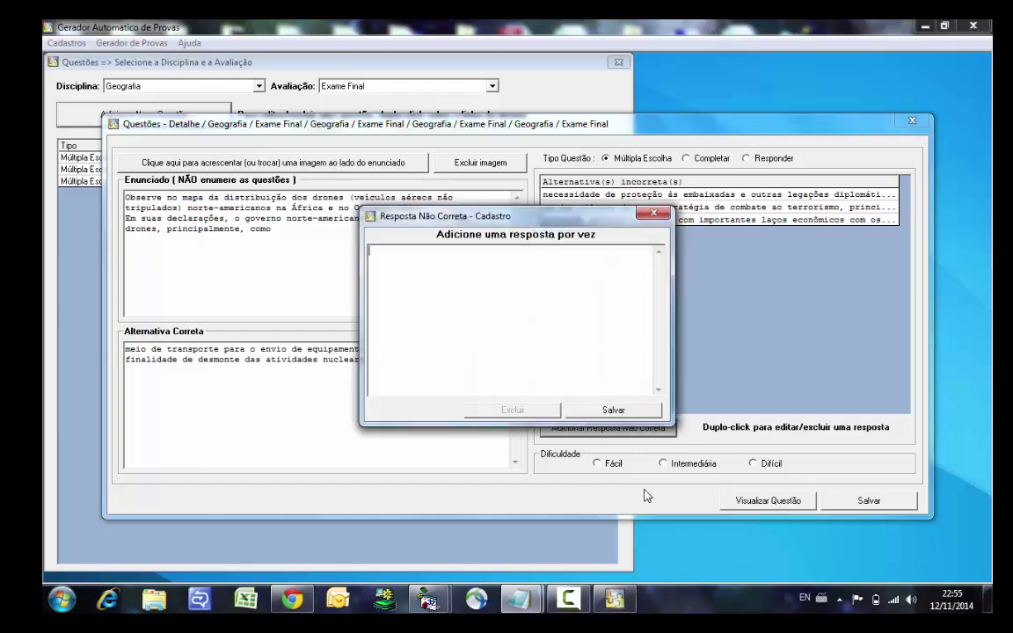
Add line e), the espionage megaoperation answer, as the fourth incorrect answer, declining more.
mouse_move(514, 605)
left_click(435, 522)
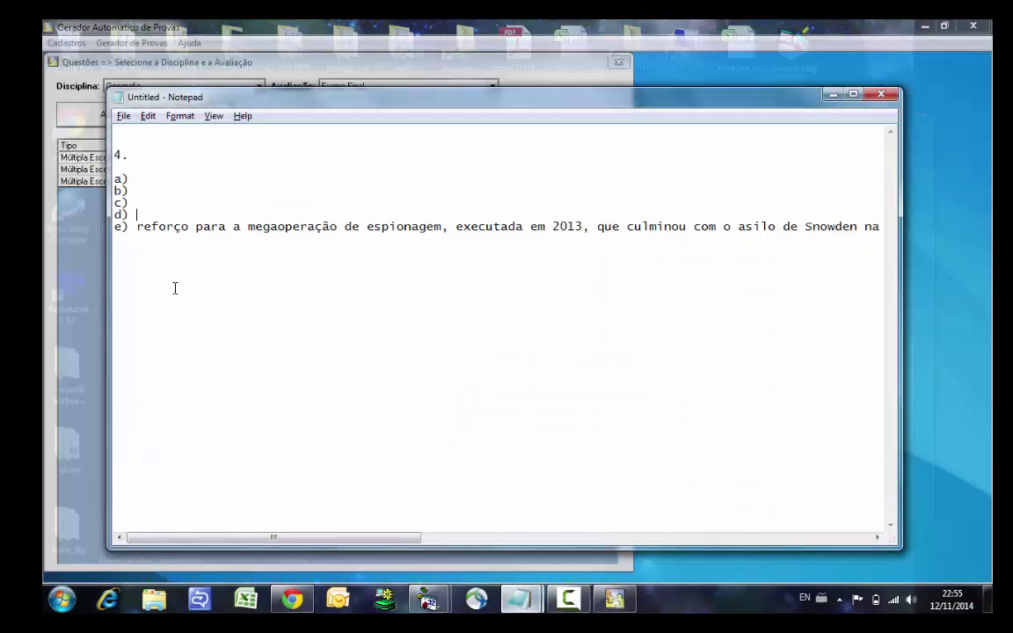
left_click(136, 227)
key("shift+End")
key("ctrl+x")
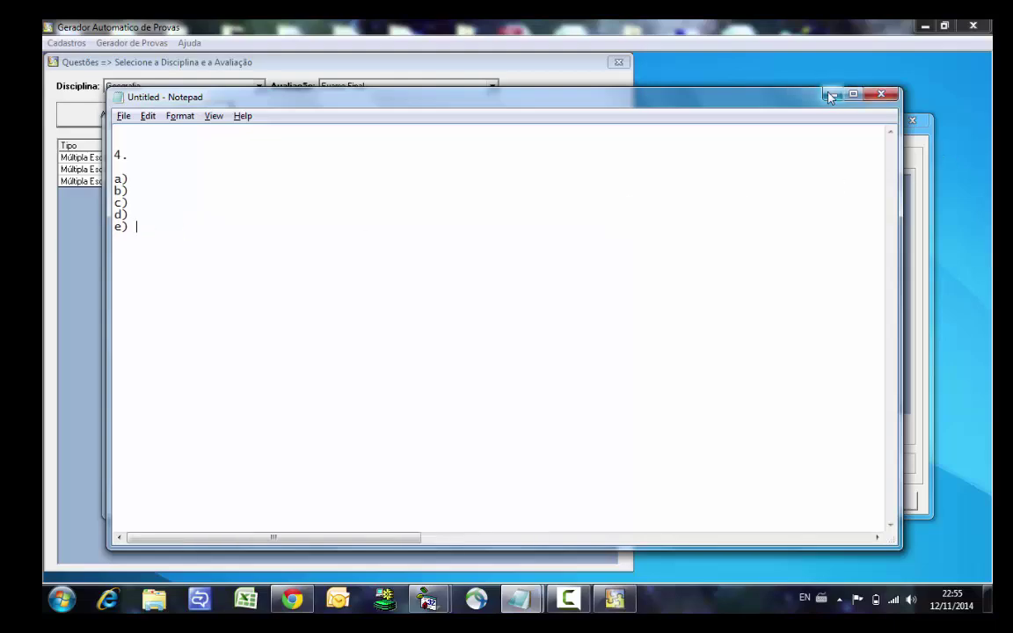
left_click(883, 95)
key("ctrl+v")
left_click(615, 409)
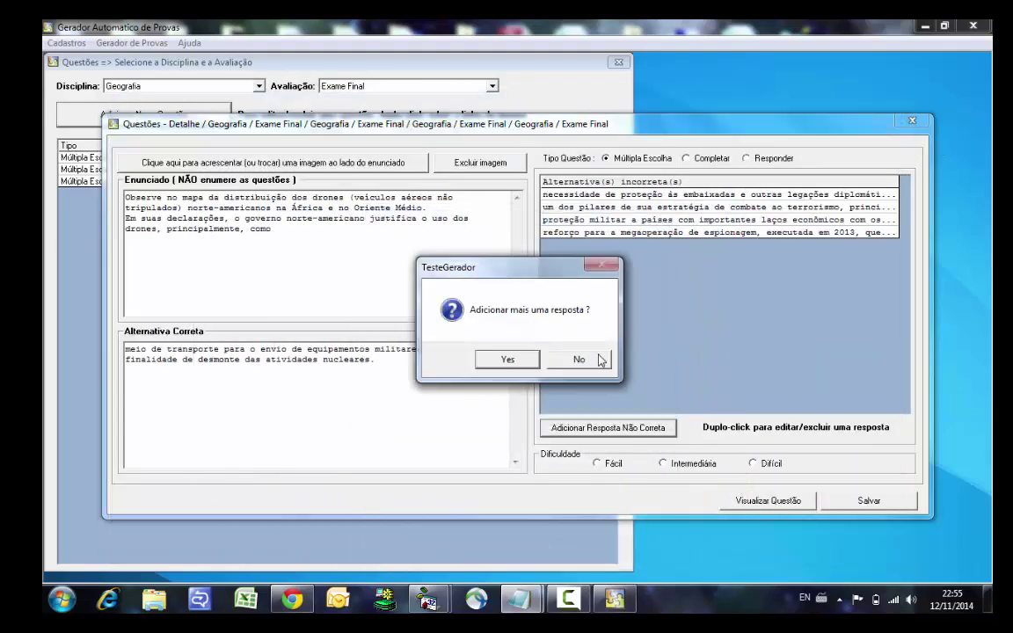
left_click(585, 358)
Attach distribuicao-drones-africa-oriente-medio.jpg as the drone question's image.
left_click(242, 162)
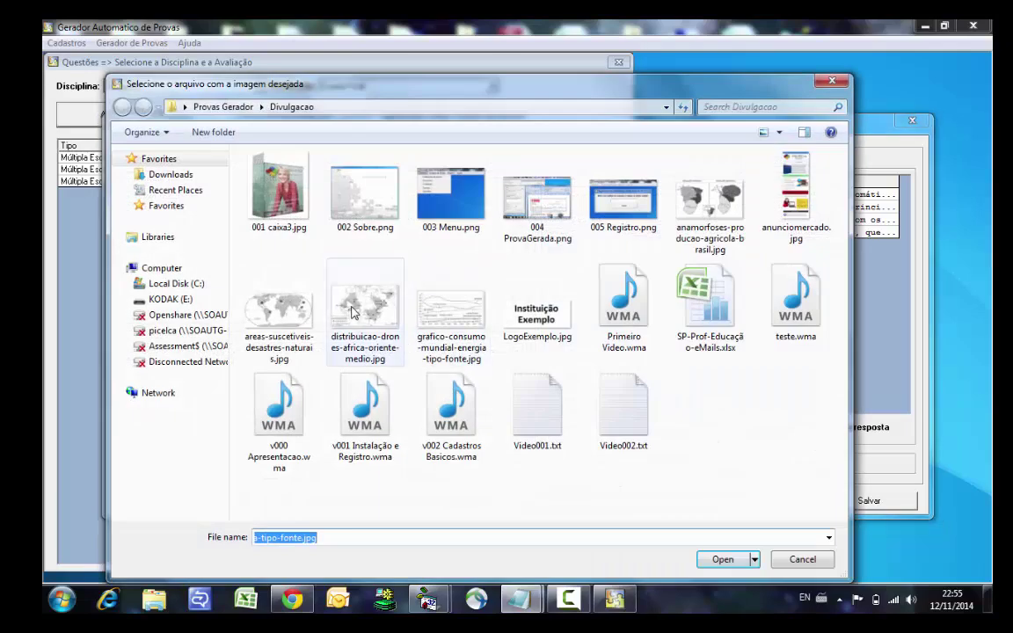
left_click(365, 313)
left_click(723, 559)
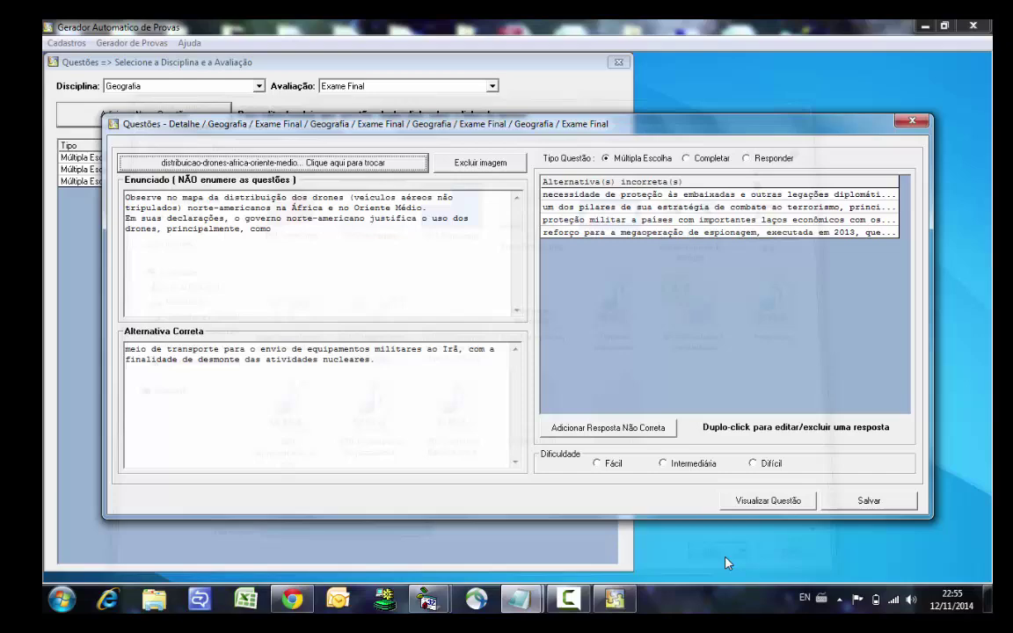
Set the question's difficulty to Intermediária so it can be previewed.
left_click(770, 501)
left_click(579, 356)
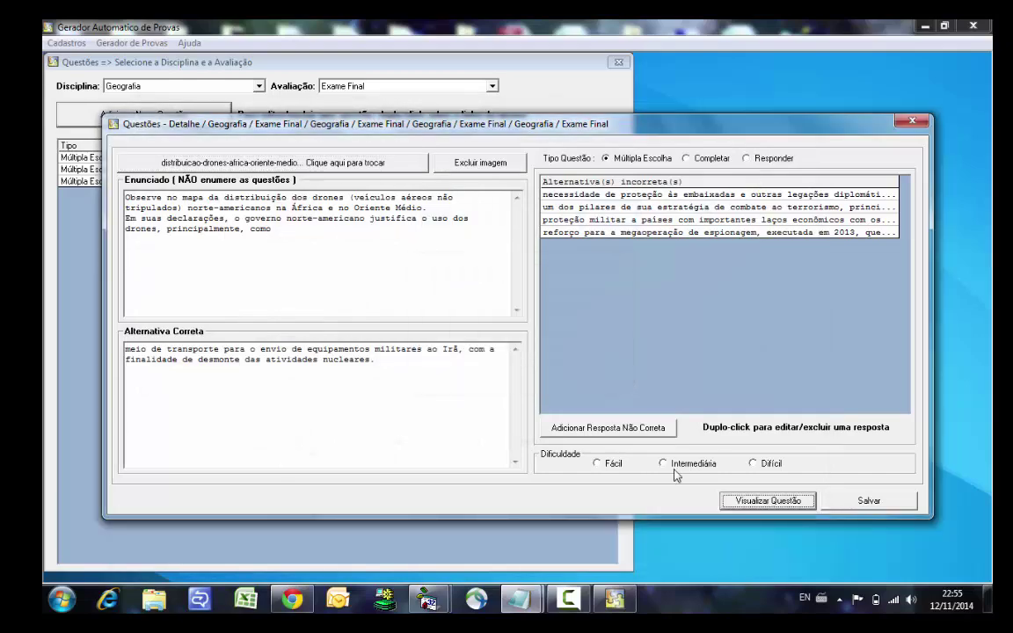
left_click(664, 464)
Preview the drone question with its map and alternatives a)–e), then close Internet Explorer.
key("Return")
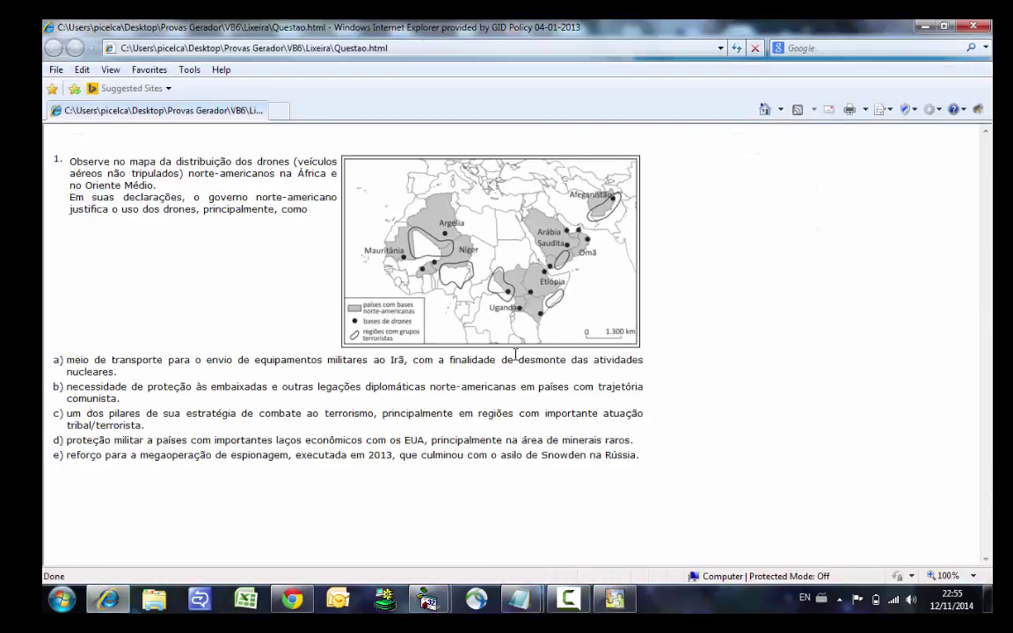
left_click(975, 28)
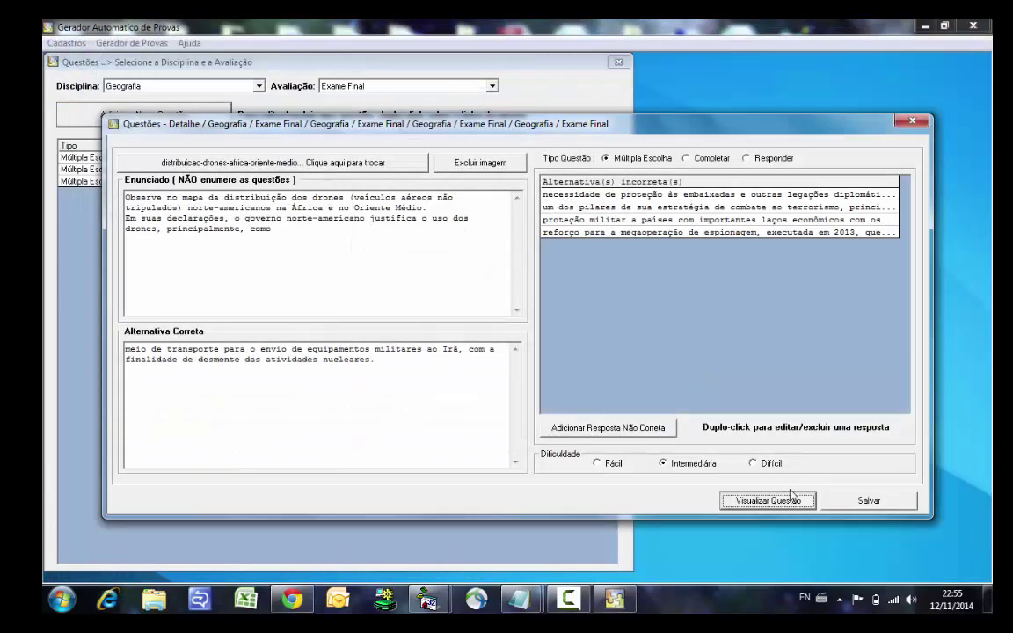
Save the drone question, decline adding another, and close the Questões - Detalhe form.
left_click(867, 502)
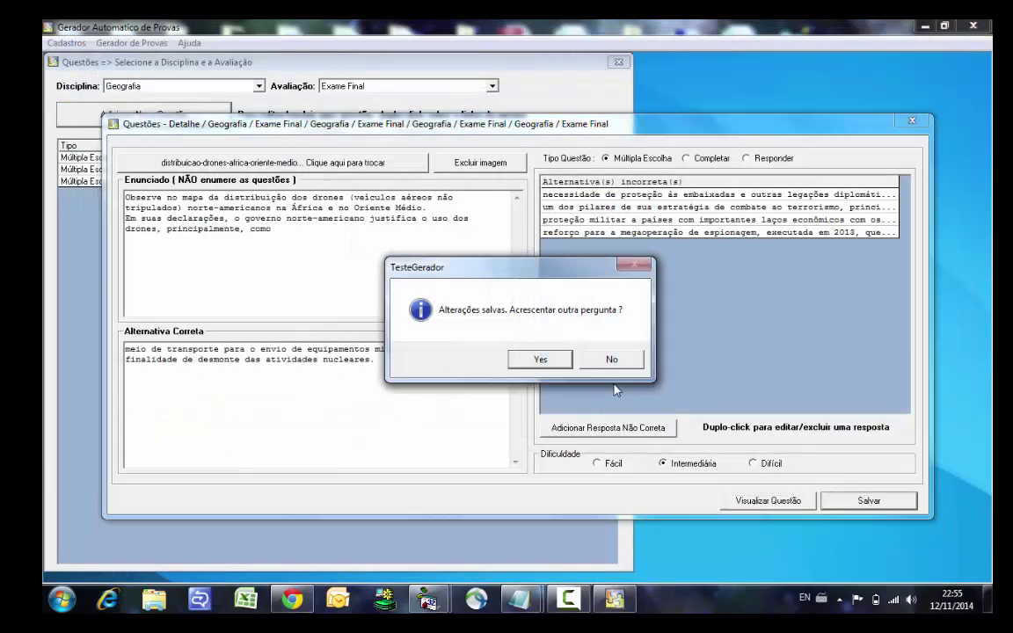
left_click(610, 359)
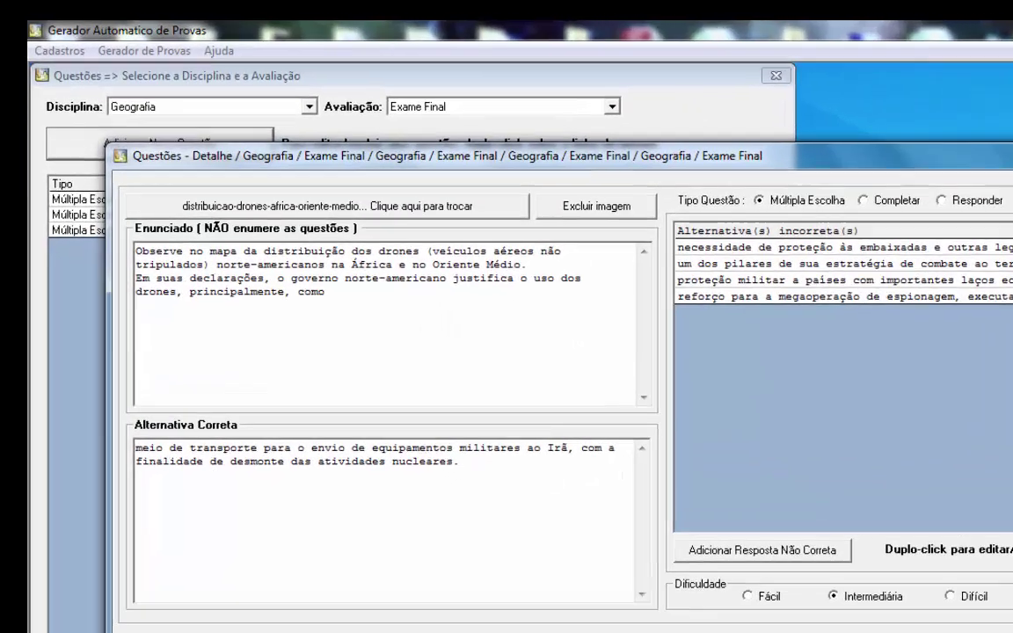
left_click(921, 126)
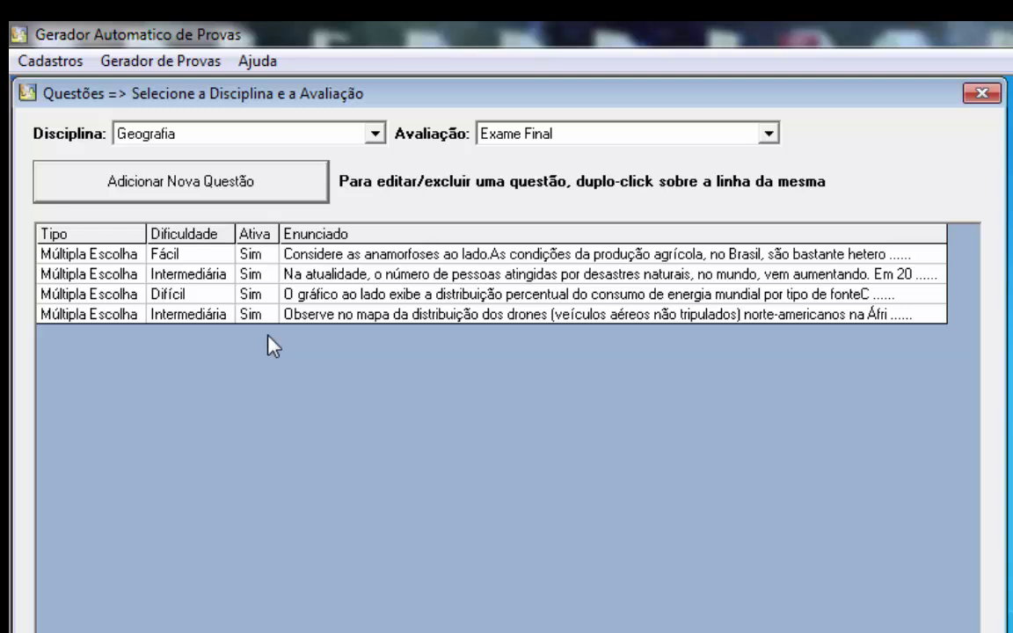
Open the exam generator for Geografia with class <não informado> and reach Gerar mais provas.
left_click(982, 95)
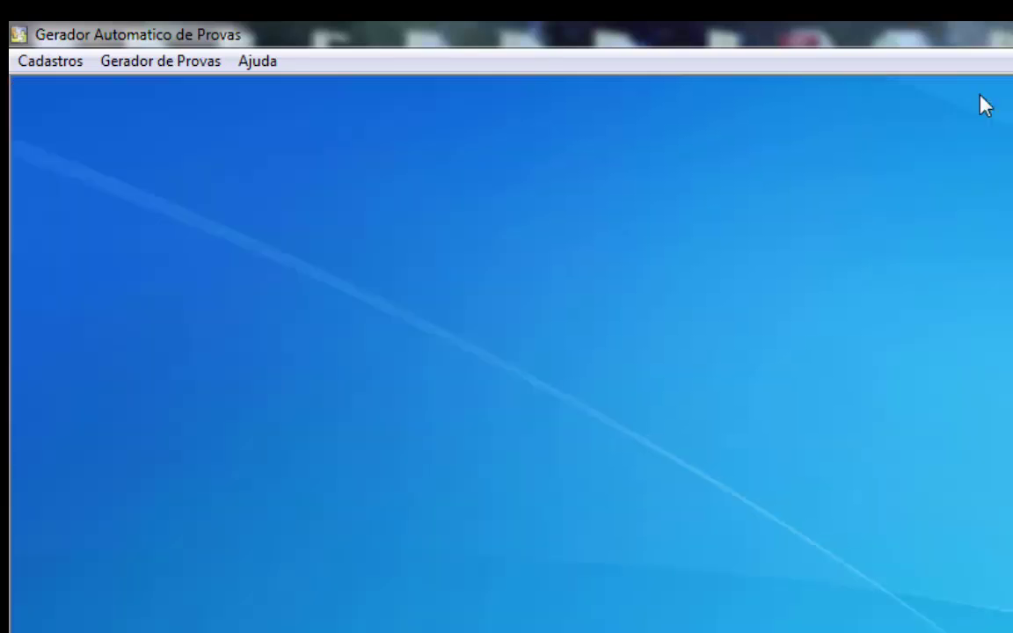
left_click(179, 67)
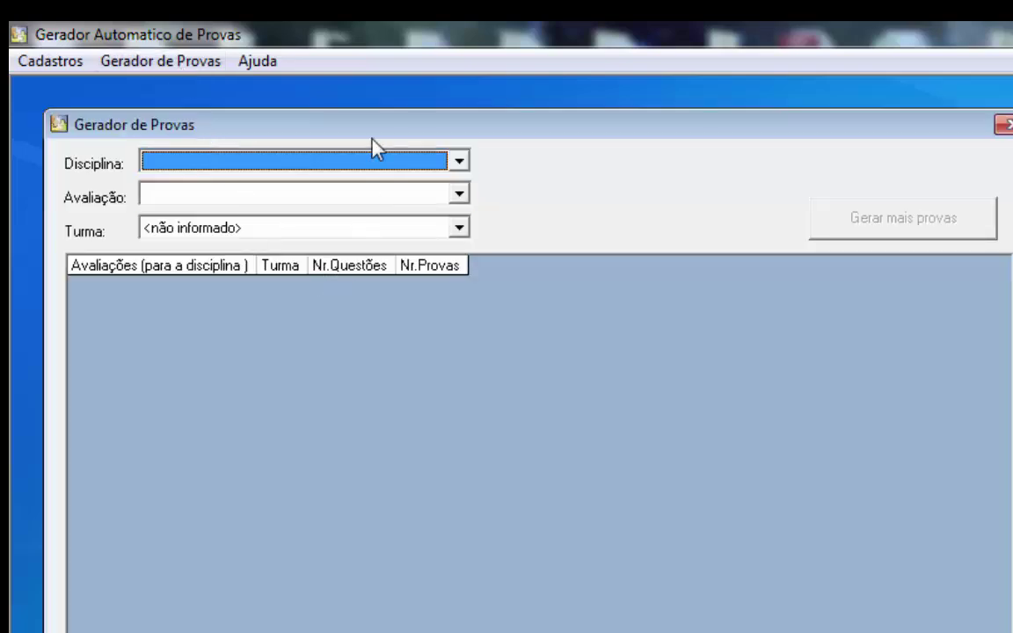
left_click_drag(372, 138, 364, 109)
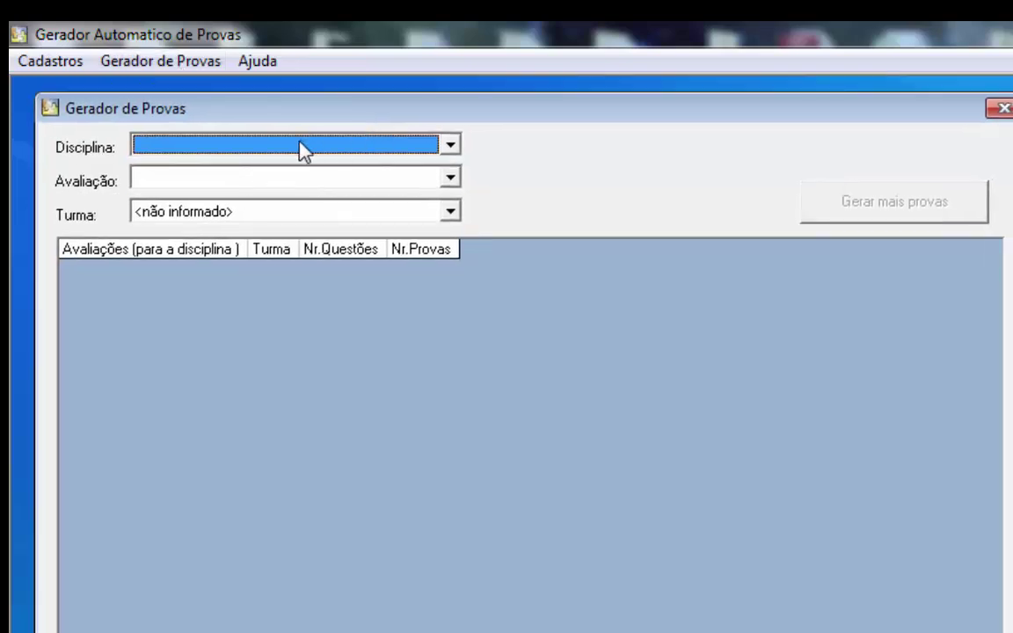
left_click(301, 145)
left_click(267, 169)
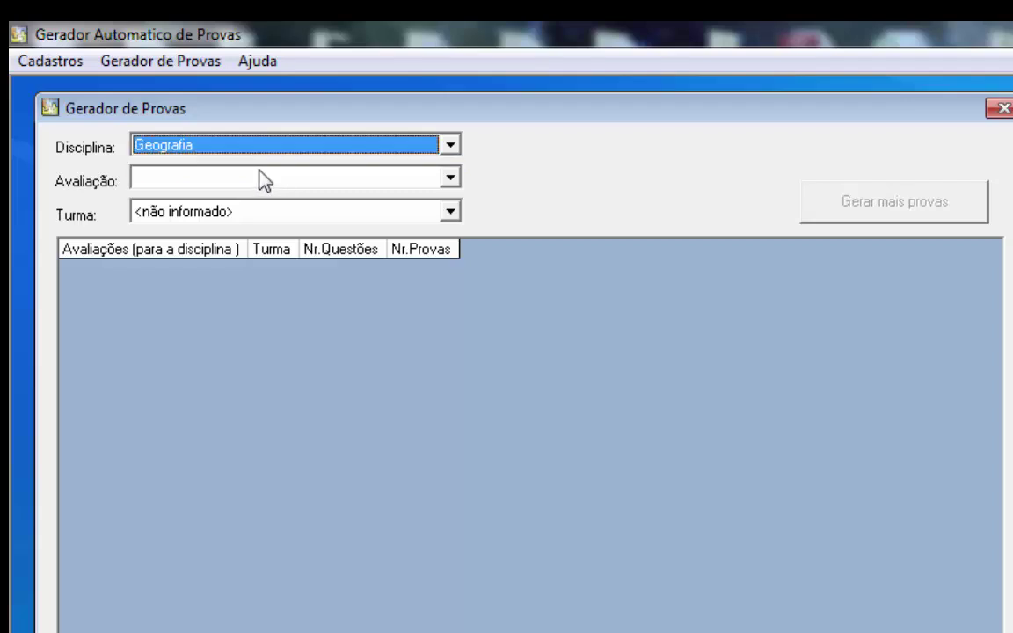
left_click(236, 215)
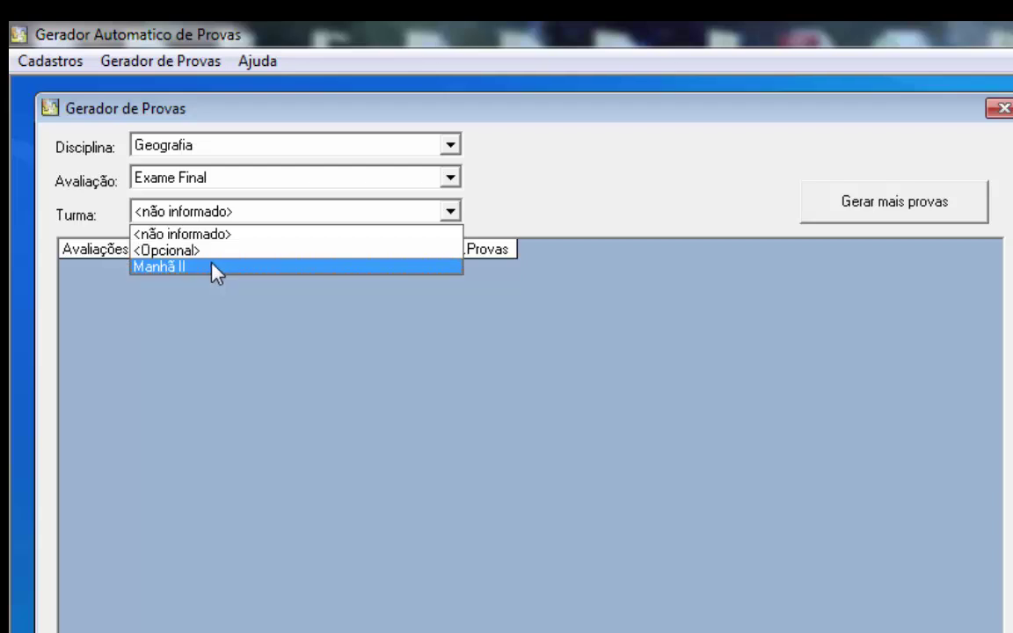
left_click(642, 220)
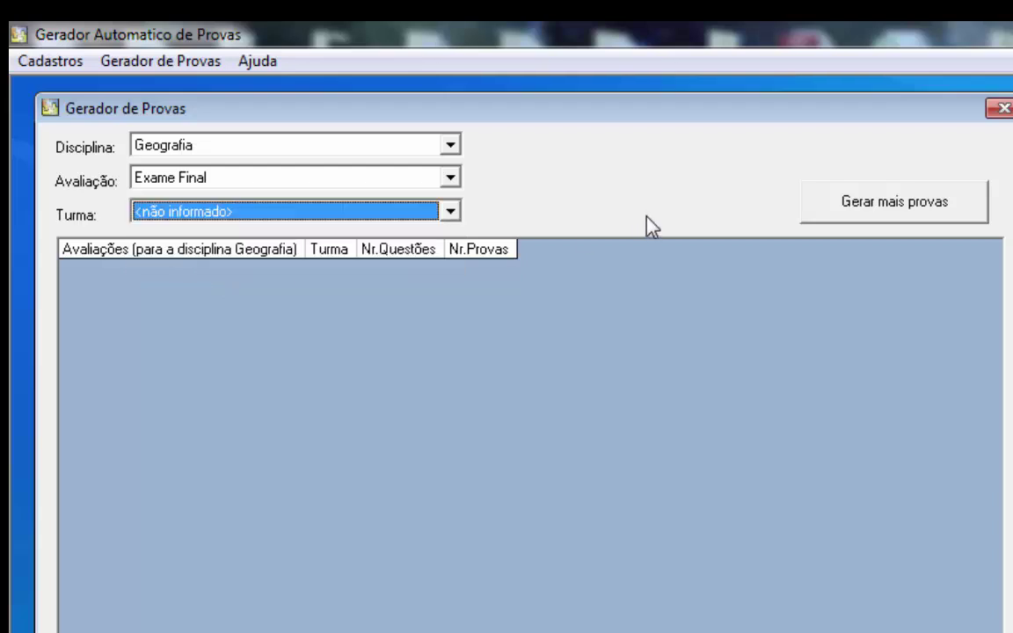
left_click(369, 226)
left_click(851, 211)
left_click(852, 211)
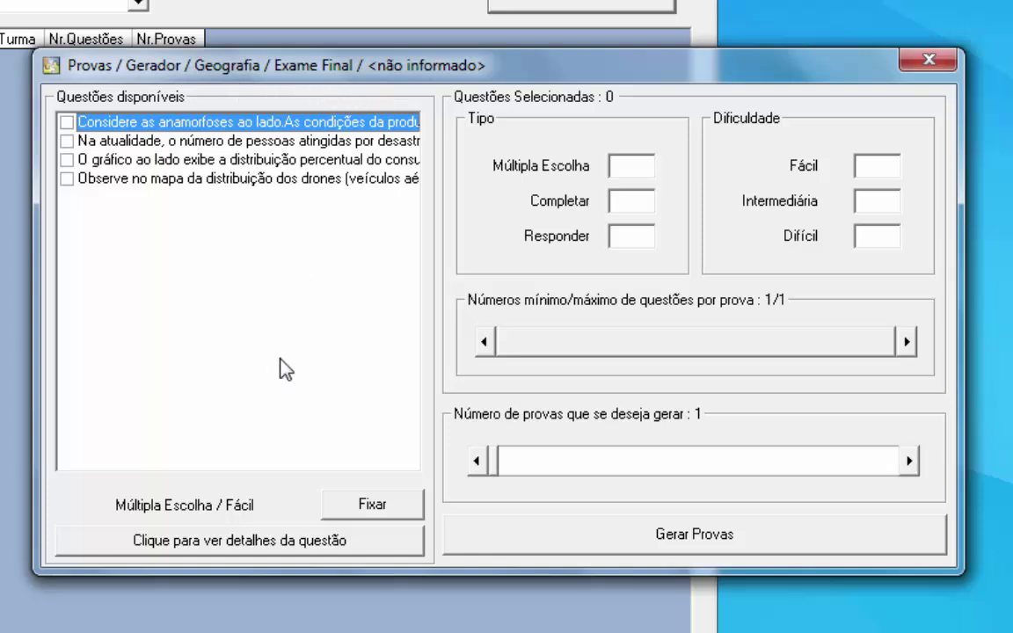
Tick the anamorfoses, natural disasters and energy chart questions, leaving the drone map question unticked.
left_click(68, 124)
left_click(67, 141)
left_click(67, 160)
left_click(67, 179)
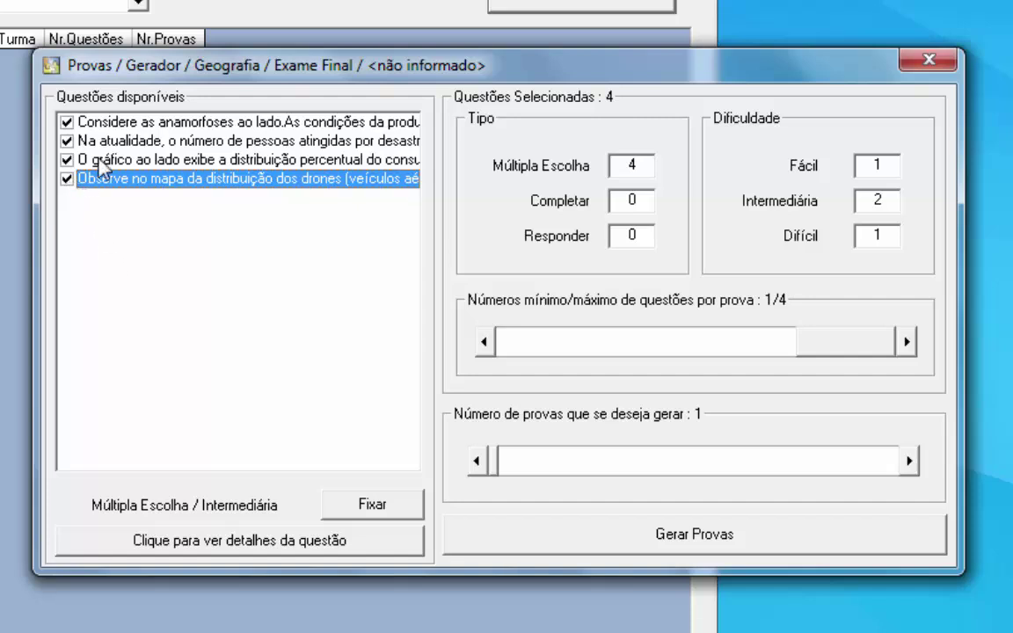
left_click(69, 180)
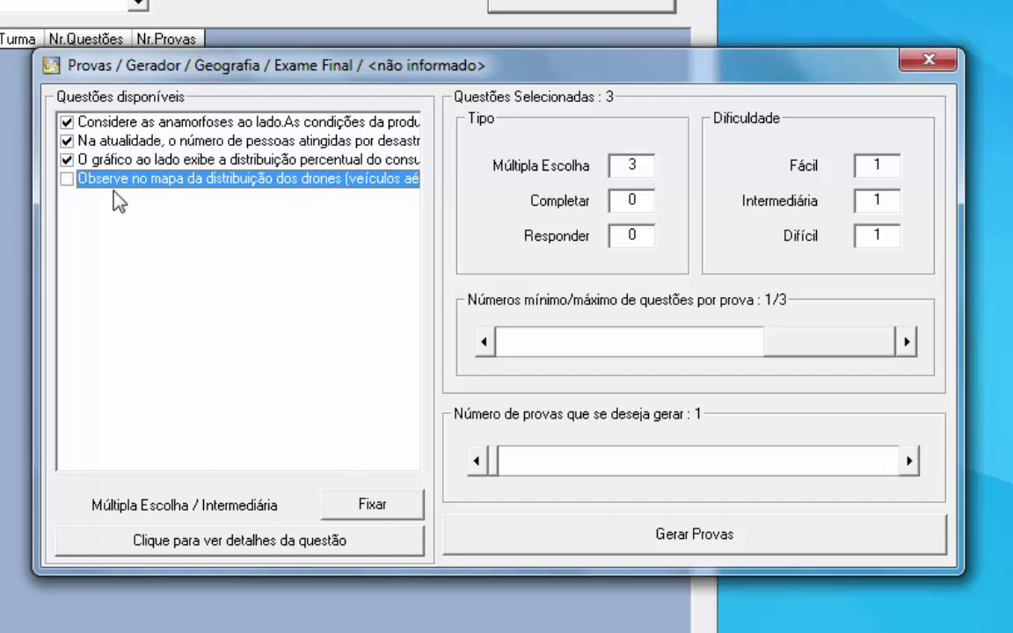
Fix the drone map and energy chart questions so they appear in every exam.
left_click(374, 505)
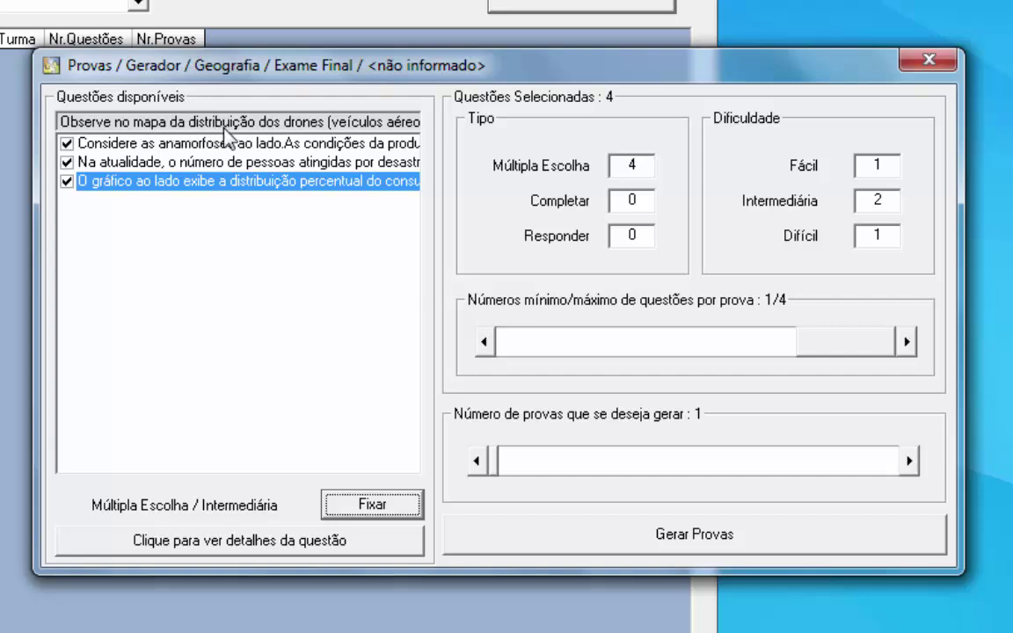
left_click(207, 181)
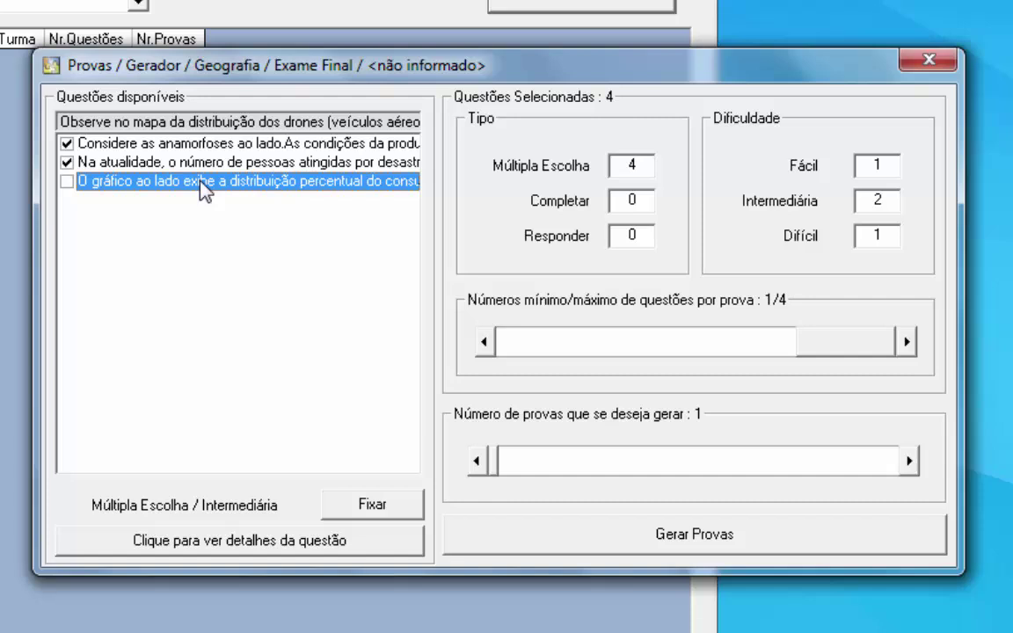
left_click(353, 502)
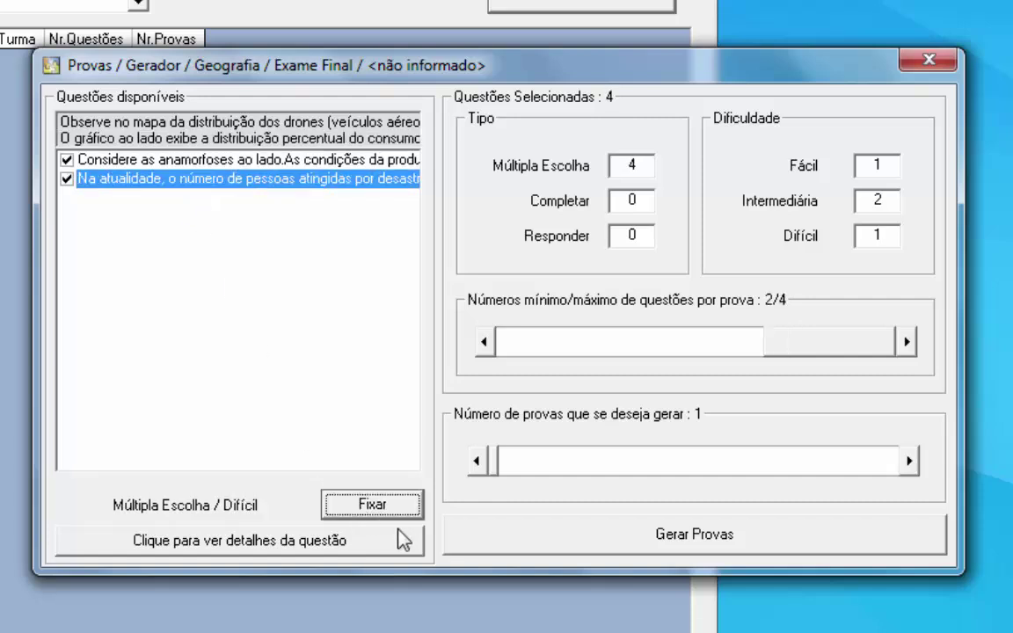
left_click(172, 125)
left_click(154, 141)
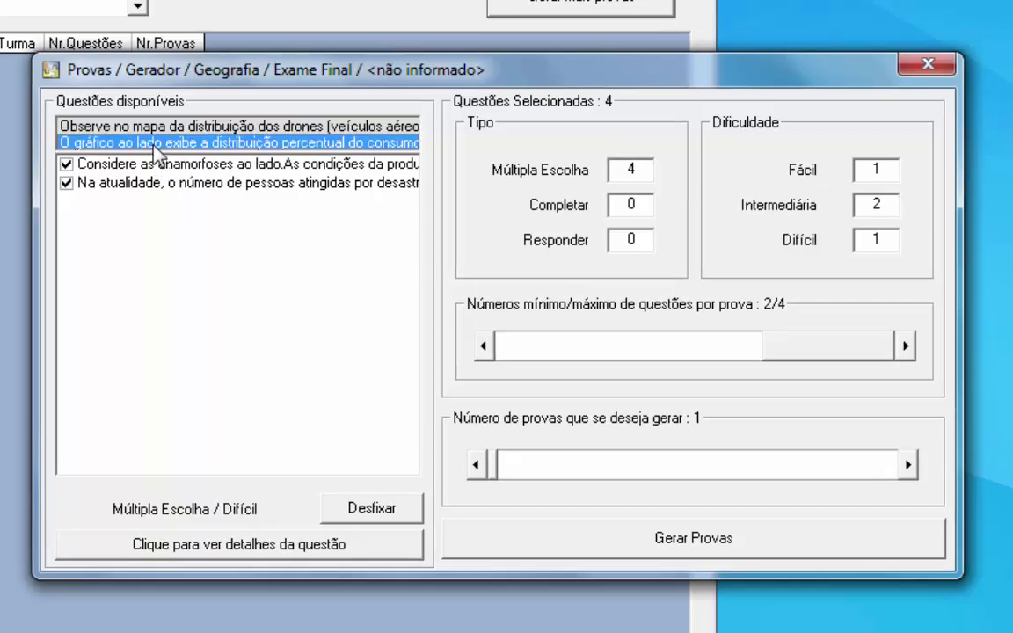
left_click(190, 126)
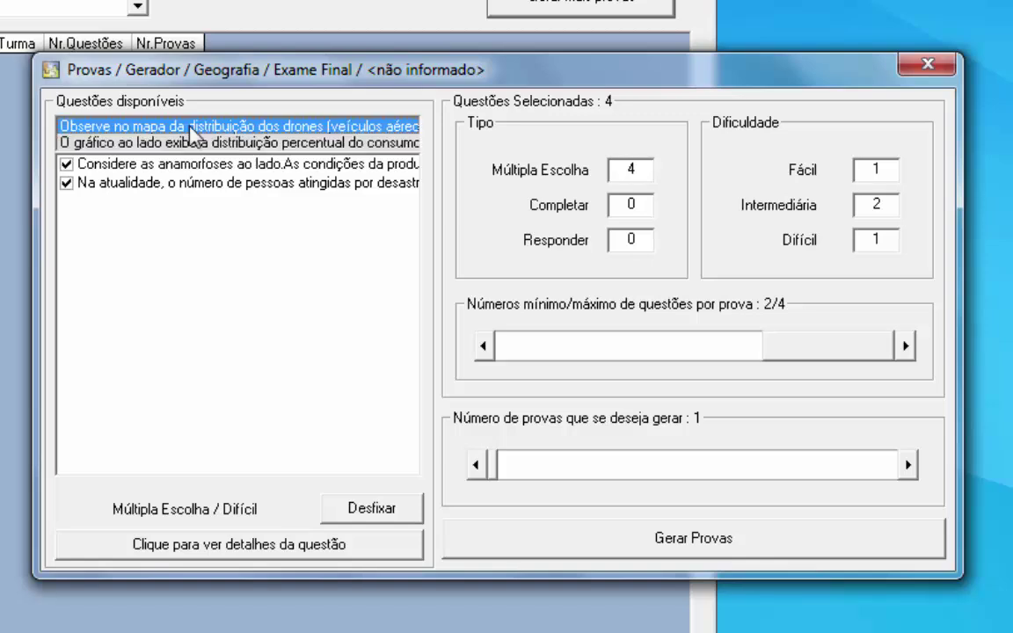
left_click(185, 146)
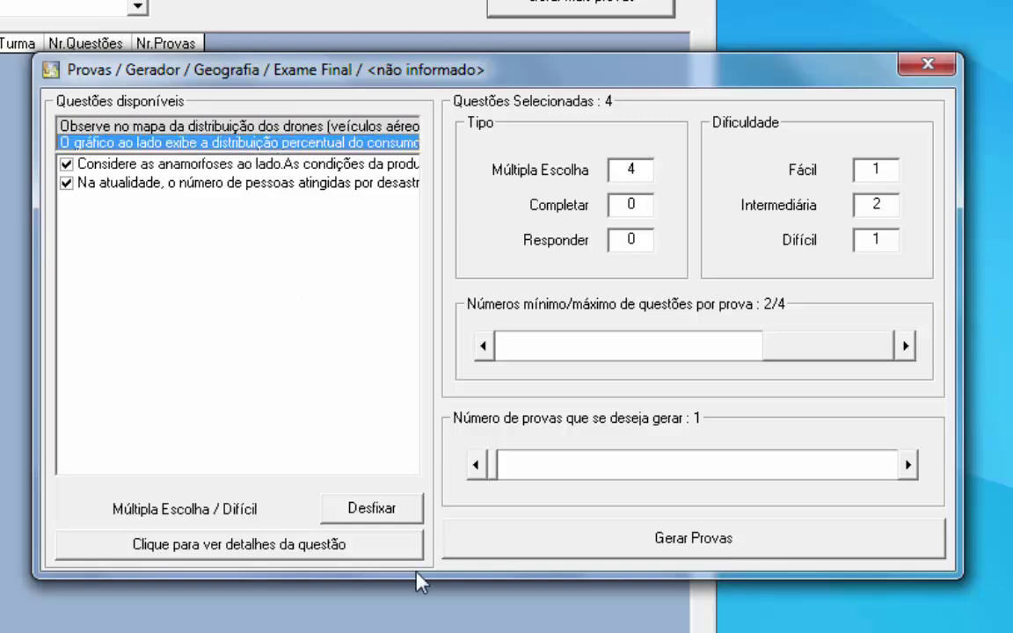
Release the drone map question from its fixed slot and include the graph question again.
left_click(376, 517)
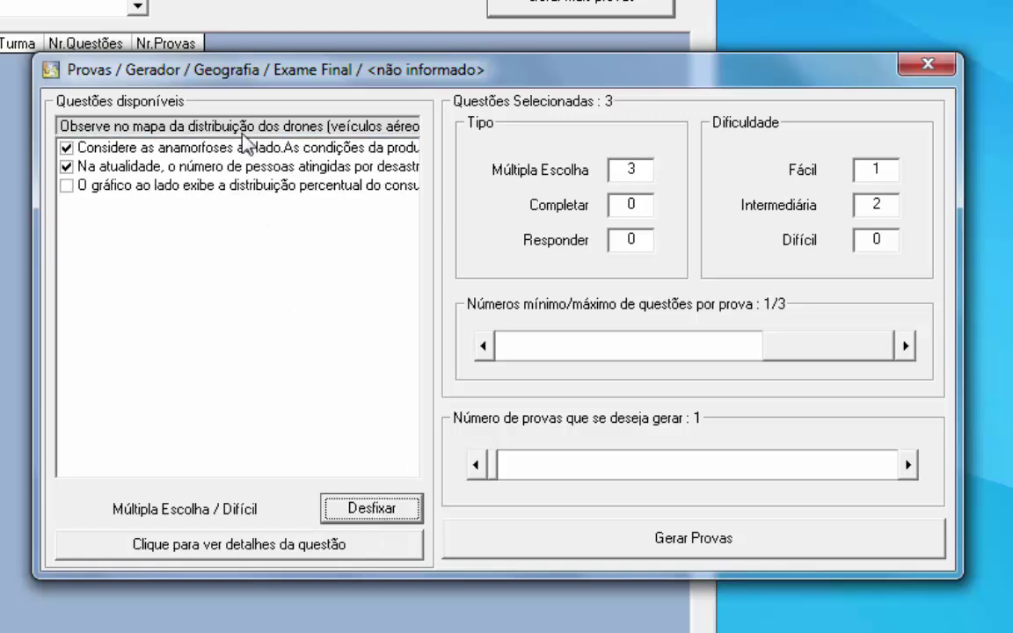
left_click(220, 127)
left_click(376, 510)
left_click(67, 164)
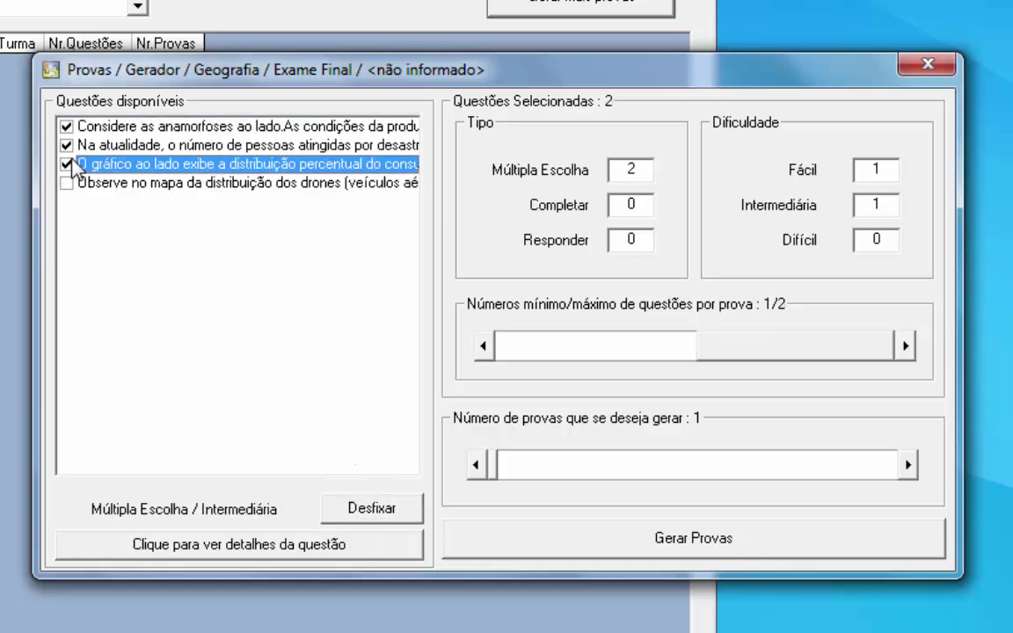
left_click(67, 183)
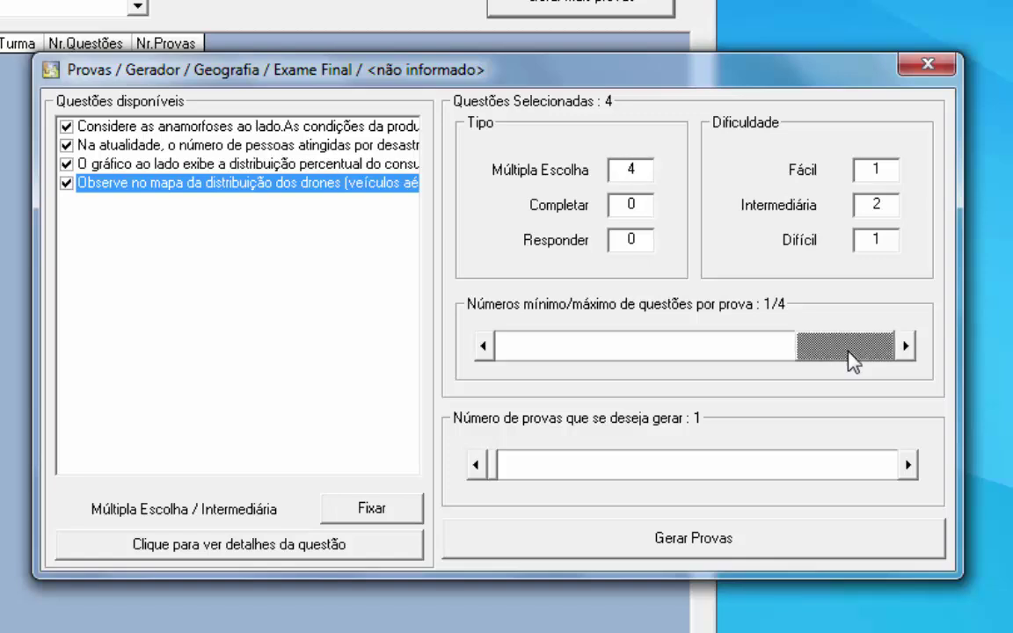
Drag the questions-per-exam slider to its right end so it reads 1/4.
left_click_drag(851, 360, 555, 361)
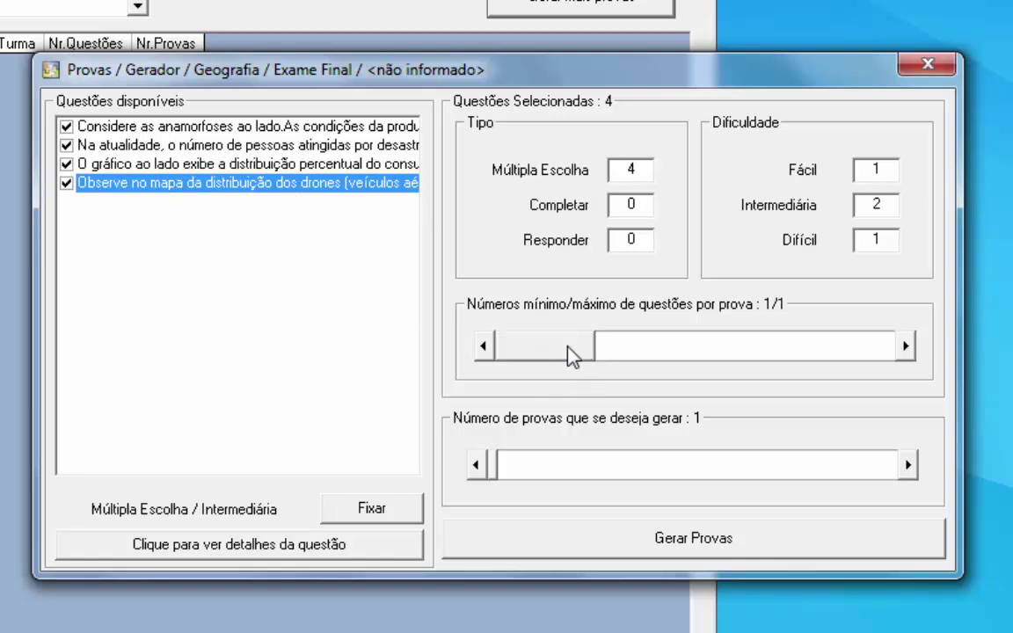
left_click_drag(572, 357, 895, 365)
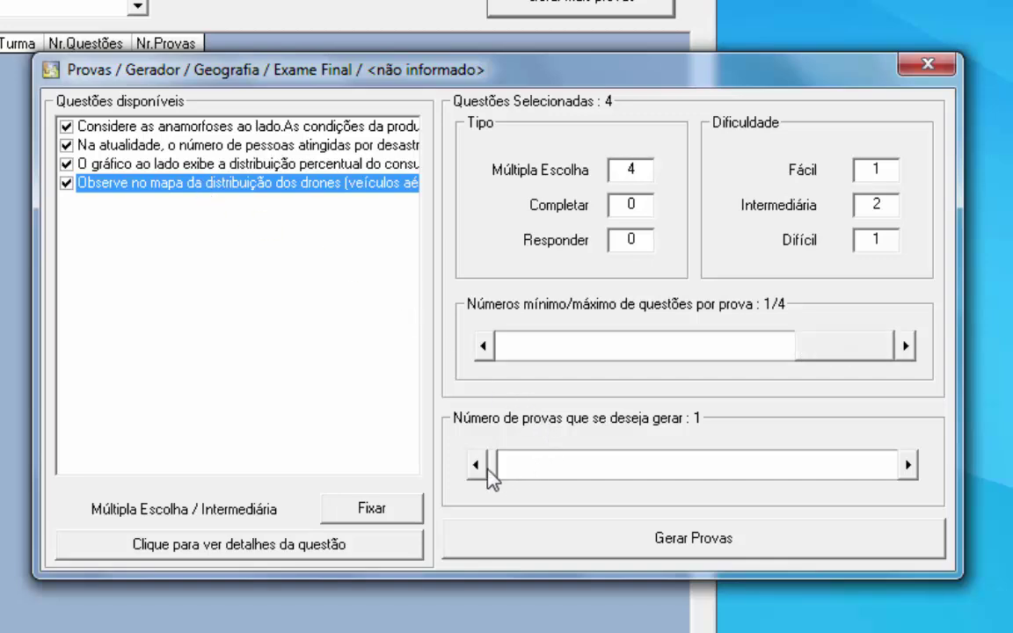
Try generating 37 exams, dismiss the not-enough-questions warning, and lower the count to 24.
left_click_drag(493, 468, 543, 473)
left_click_drag(544, 468, 570, 472)
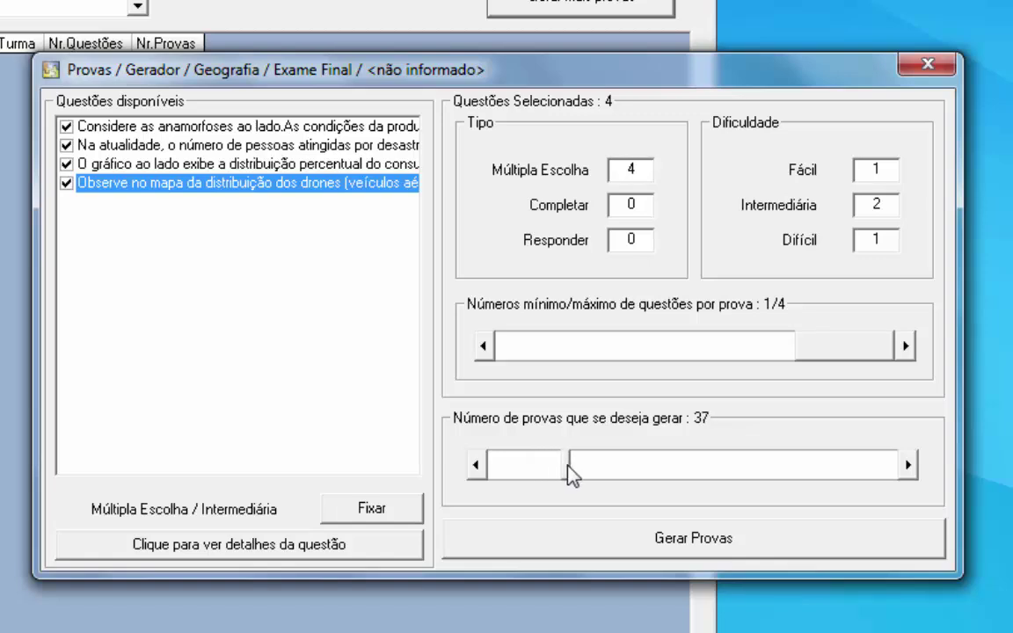
left_click(676, 547)
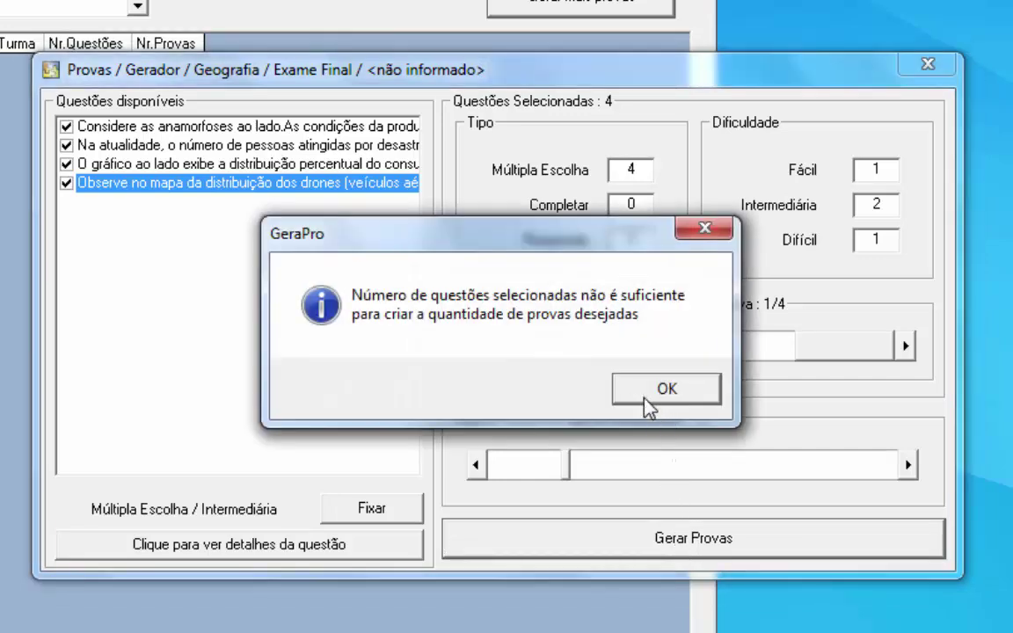
left_click(650, 408)
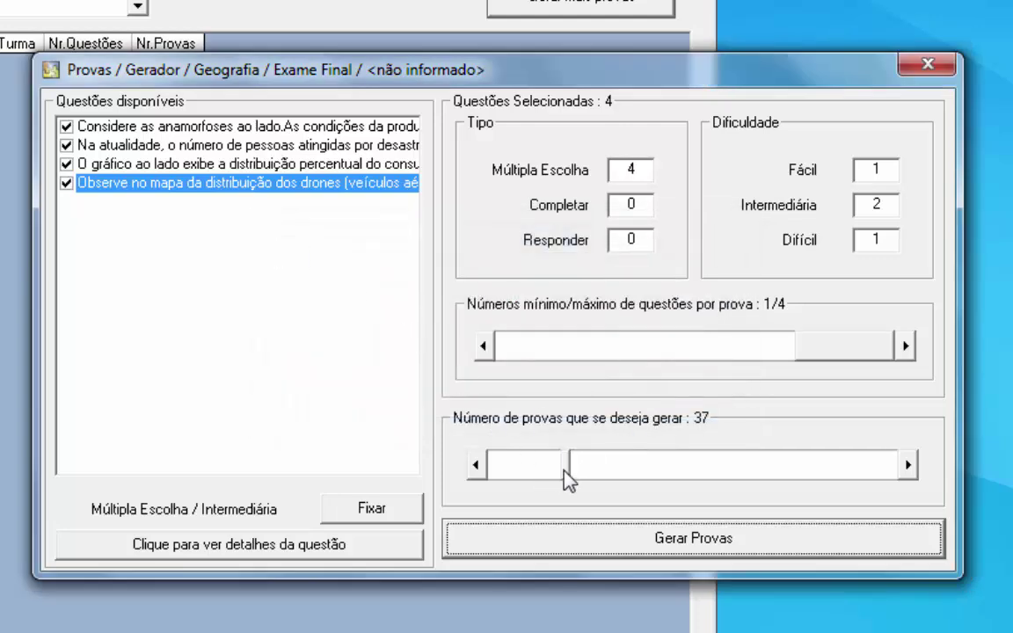
left_click_drag(567, 479, 538, 482)
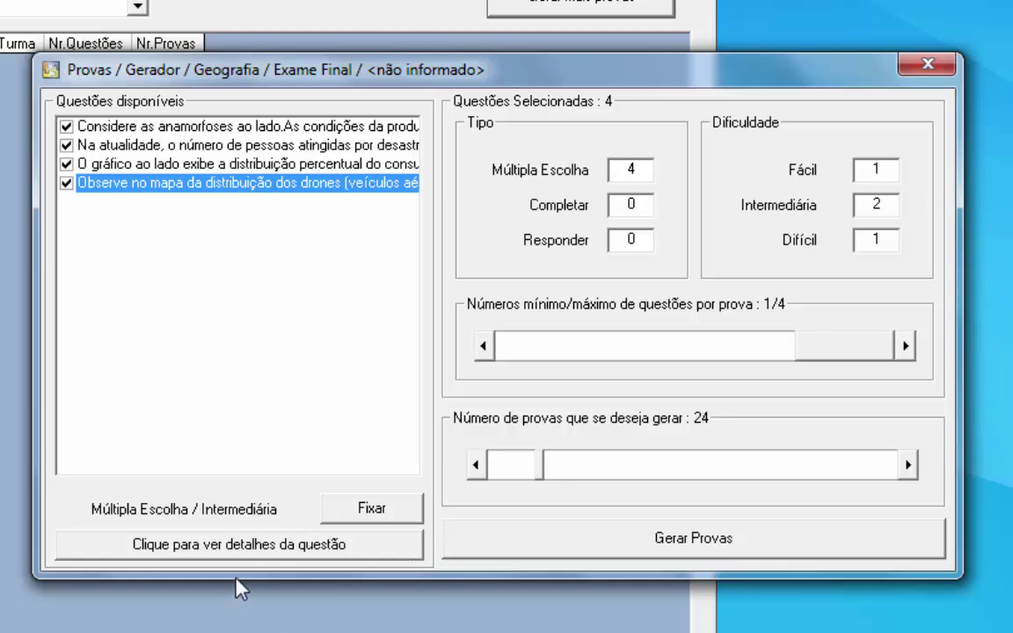
left_click(208, 163)
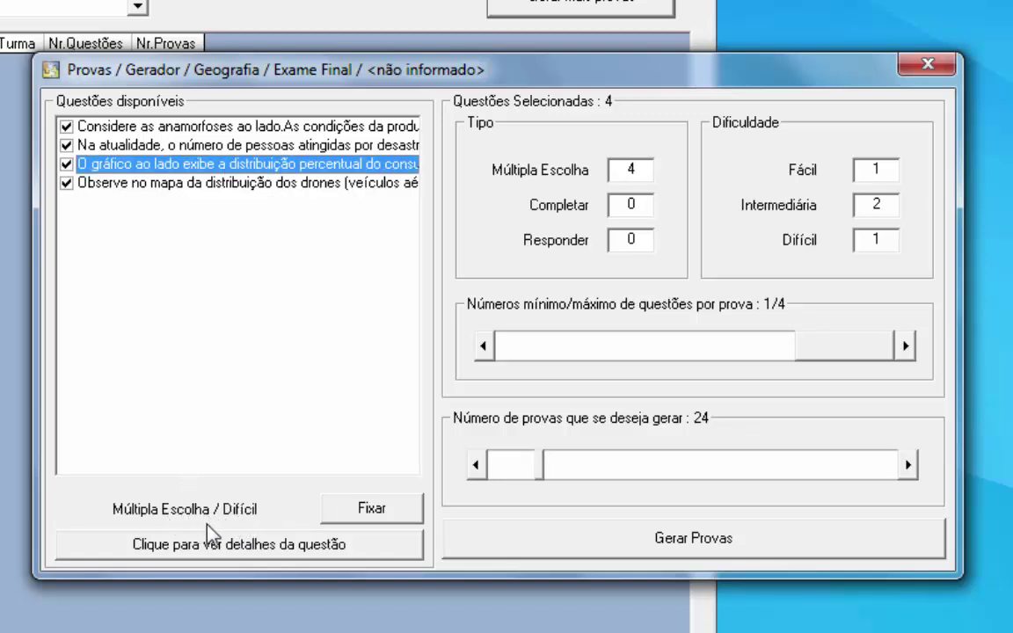
left_click(233, 146)
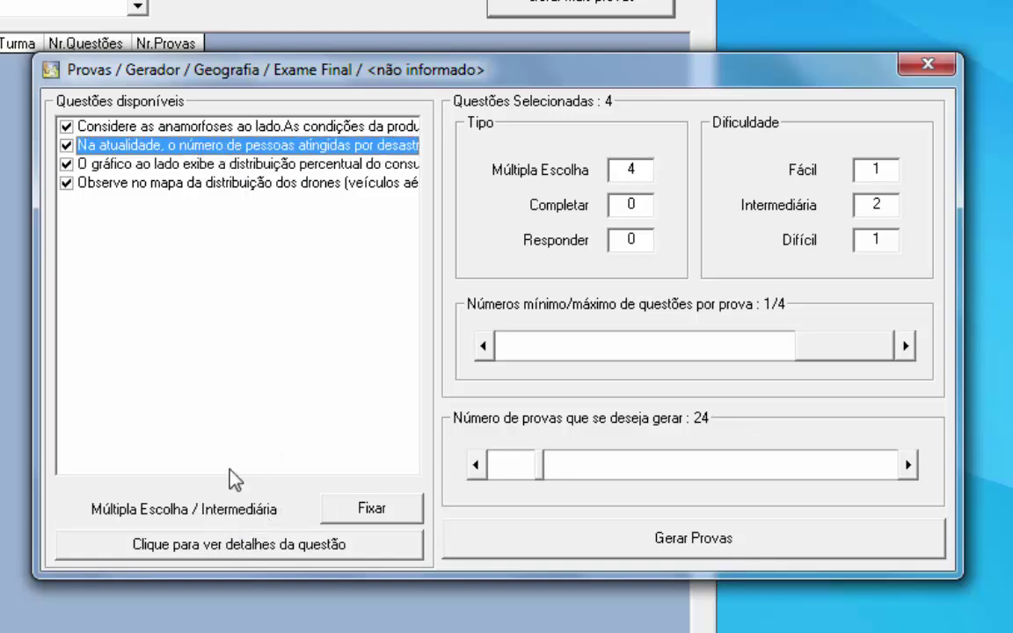
left_click(211, 131)
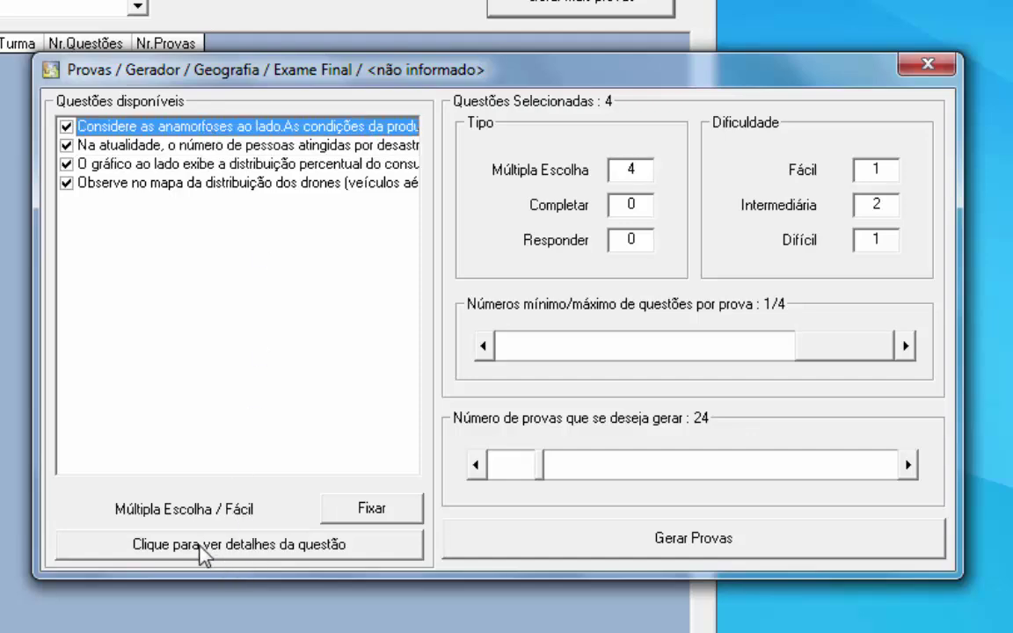
left_click(237, 550)
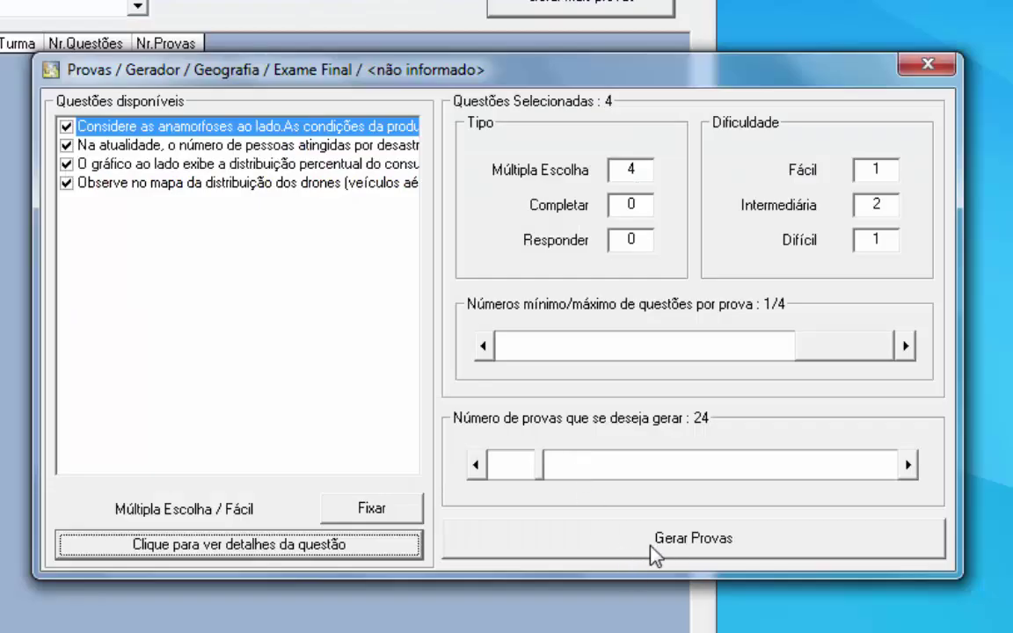
Generate the 24 exams and dismiss the 'Provas geradas com sucesso' message.
left_click(700, 550)
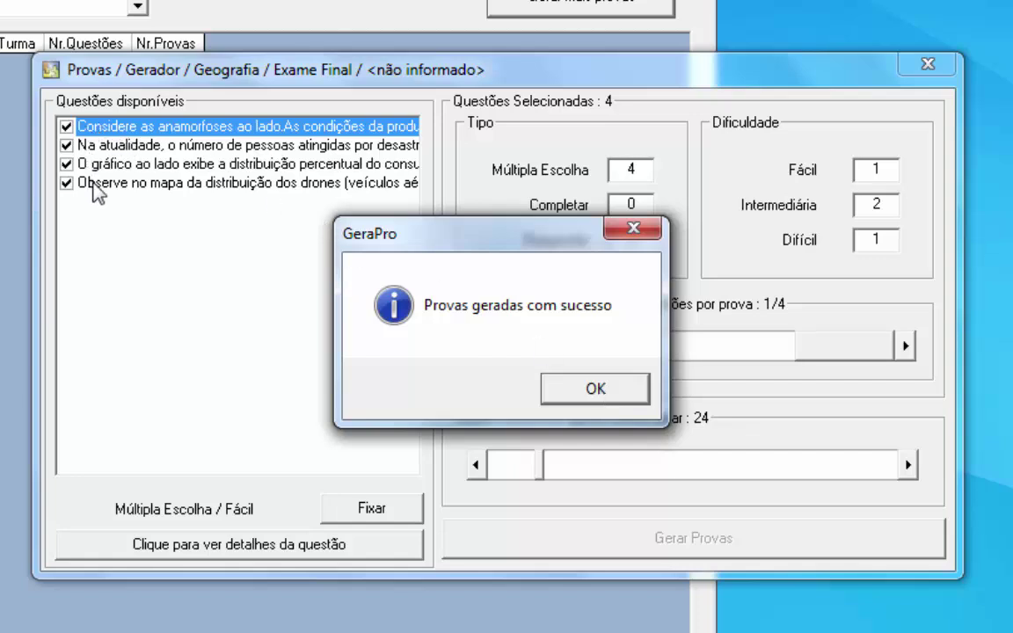
left_click(610, 406)
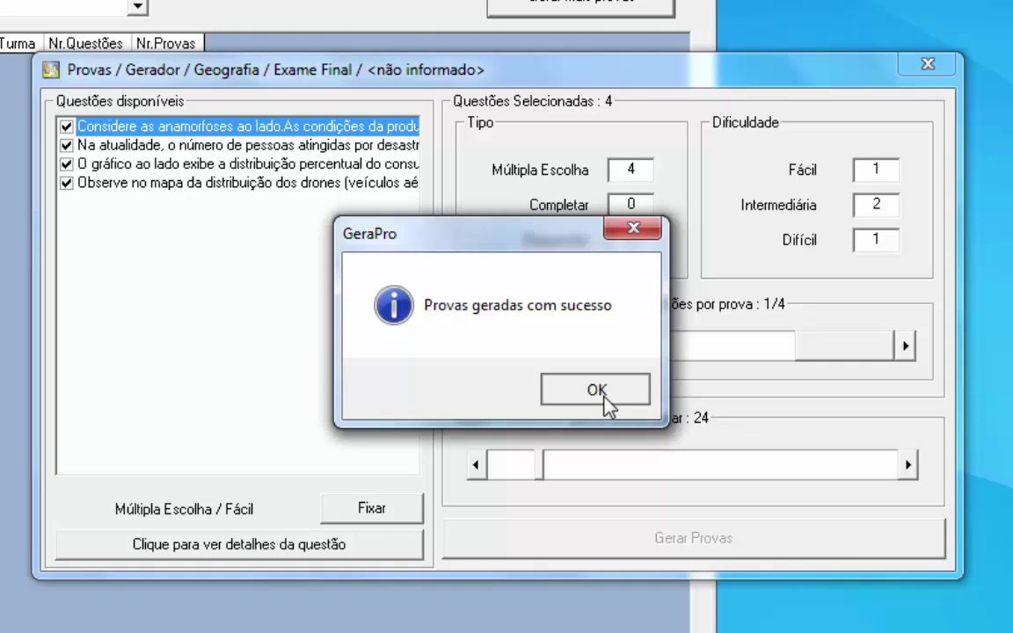
left_click(601, 391)
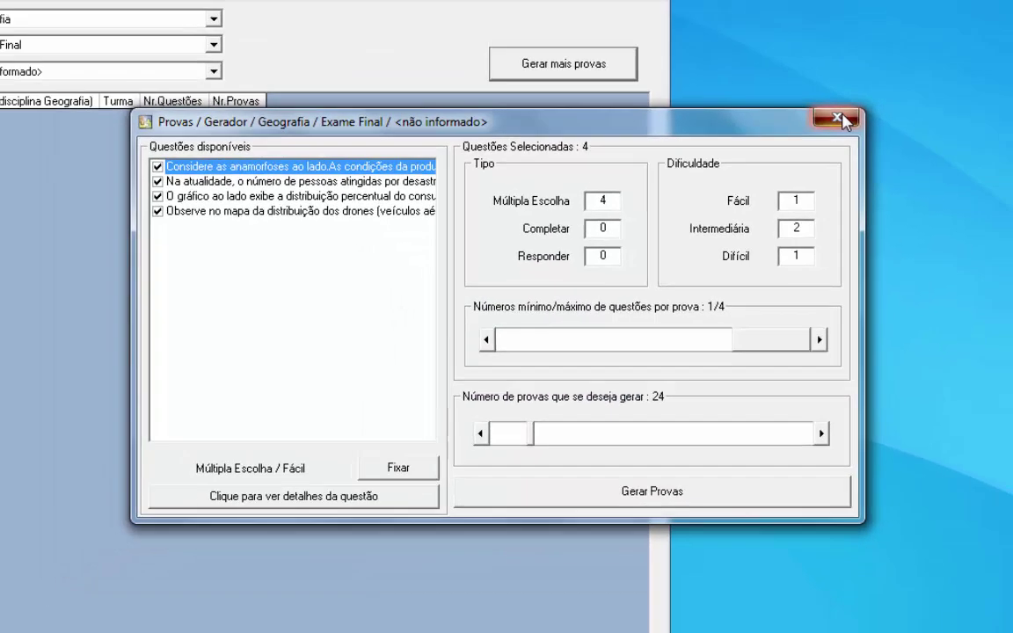
Close the exam generator and open file generation for the Geografia Exame Final exams, moving the dialog right.
left_click(837, 118)
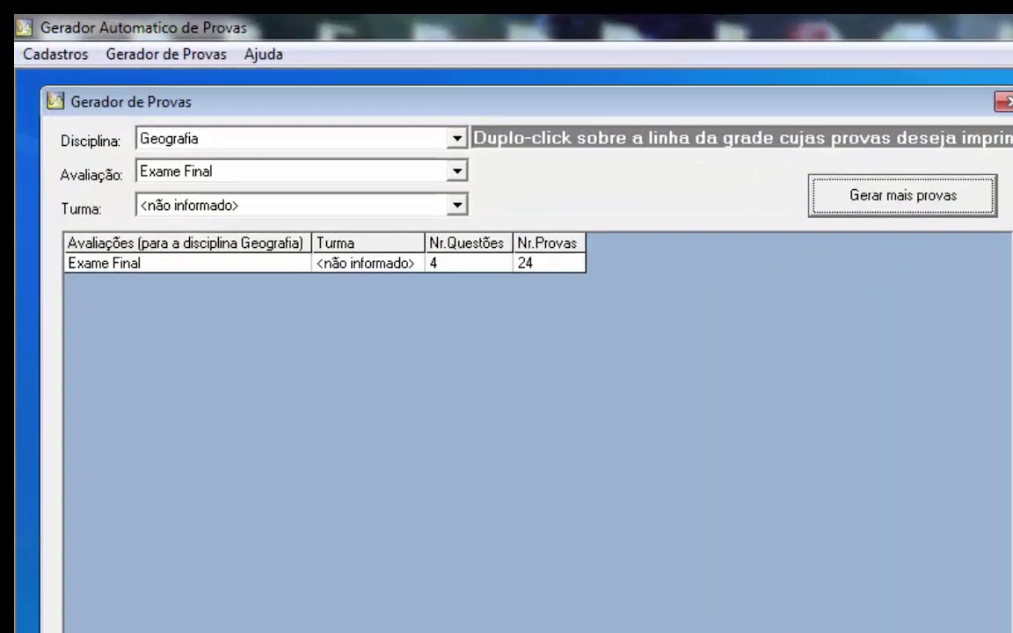
left_click(354, 266)
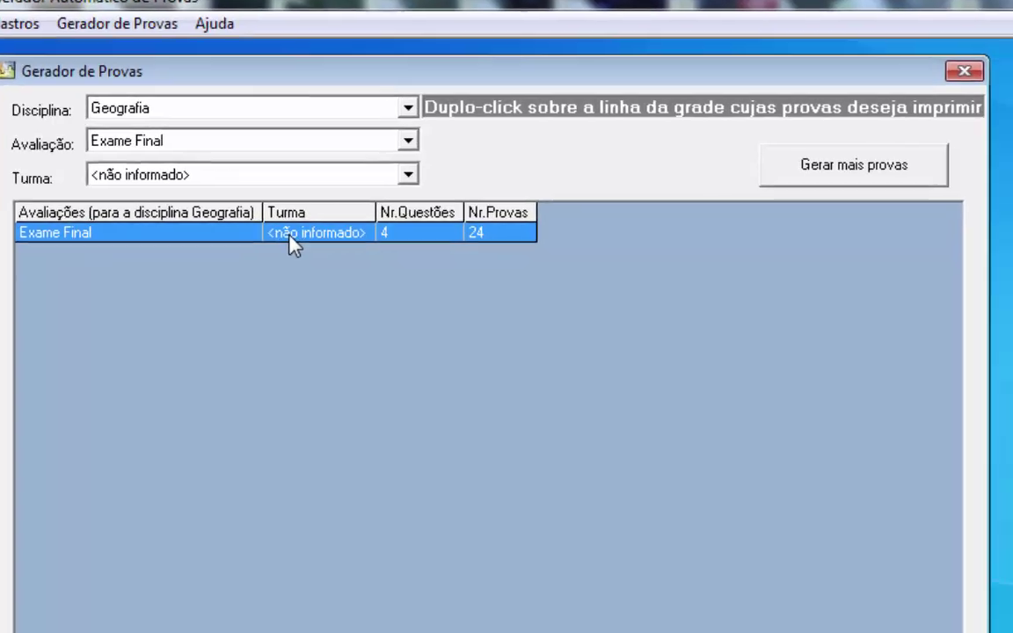
double_click(340, 269)
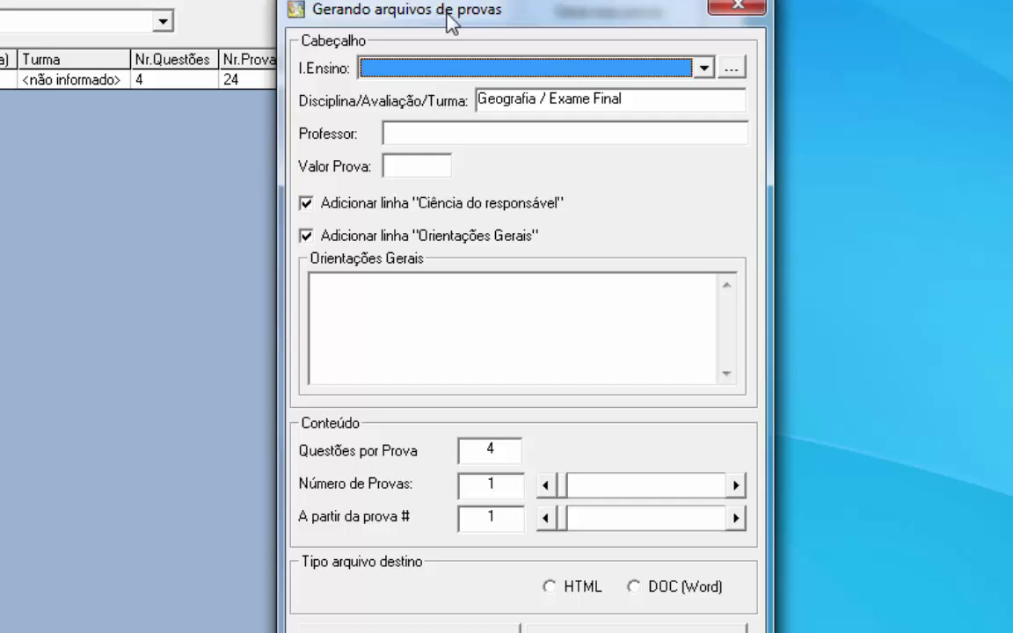
left_click_drag(448, 23, 560, 33)
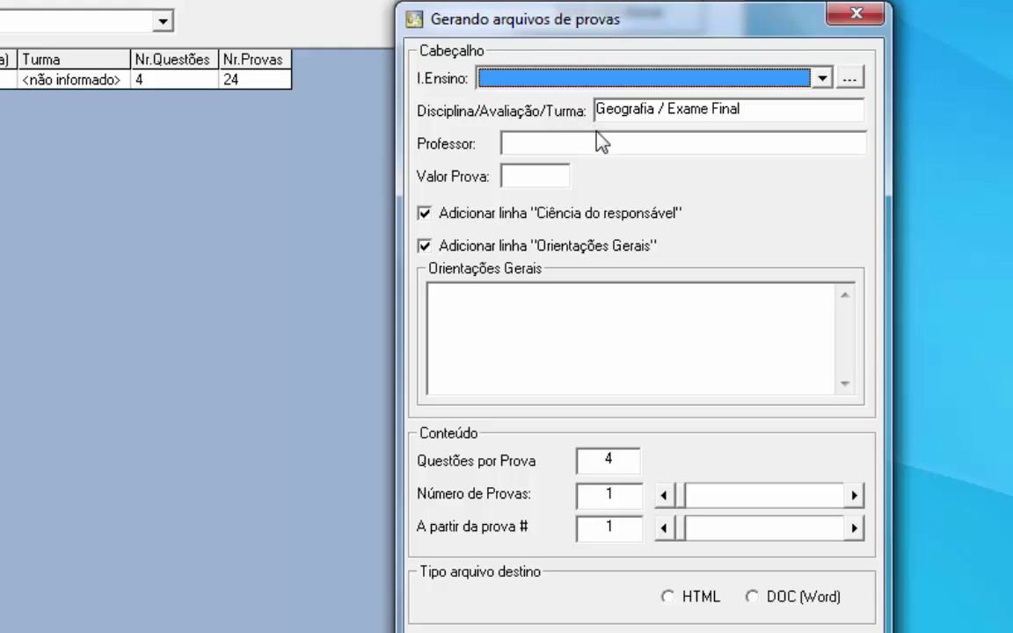
Set institution Exemplo, enter the teacher's name, exam value 4, and keep Orientações Gerais enabled.
left_click(539, 88)
left_click(540, 101)
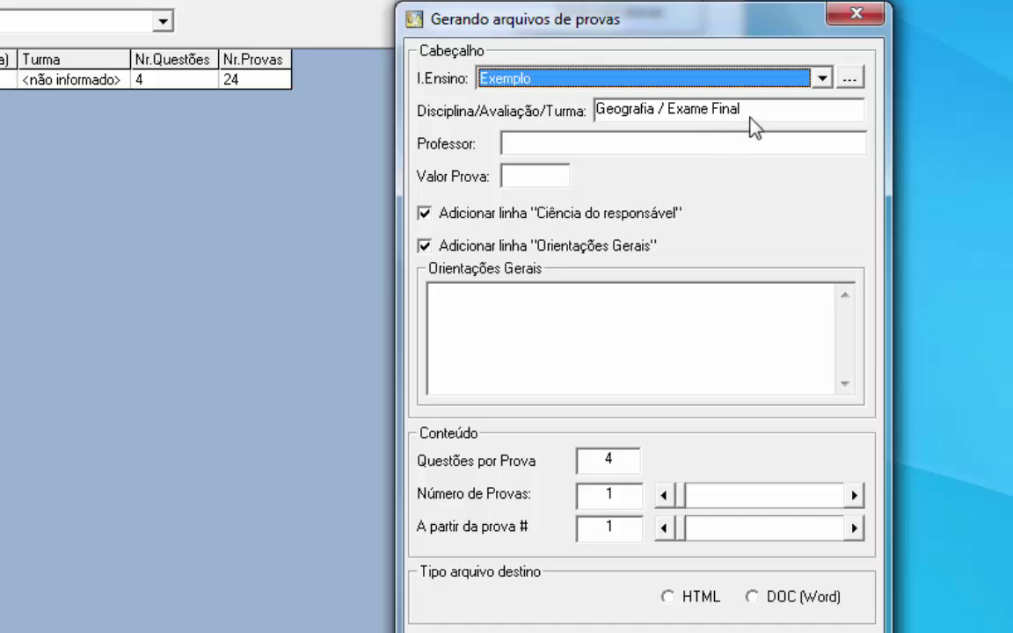
left_click(534, 144)
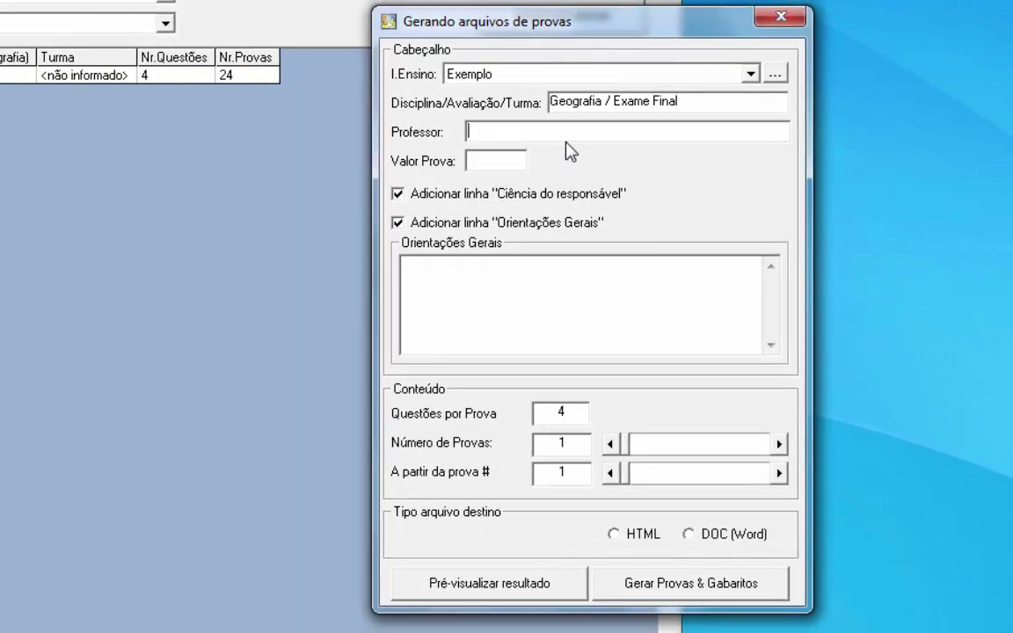
type("Carlos Alberto")
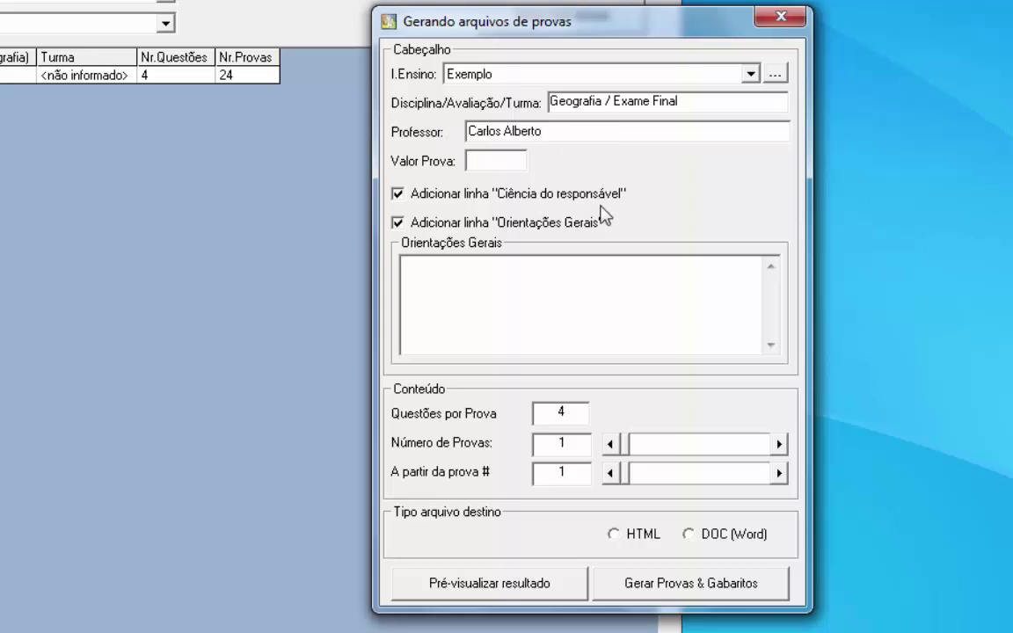
key("Tab")
type("4")
left_click(446, 223)
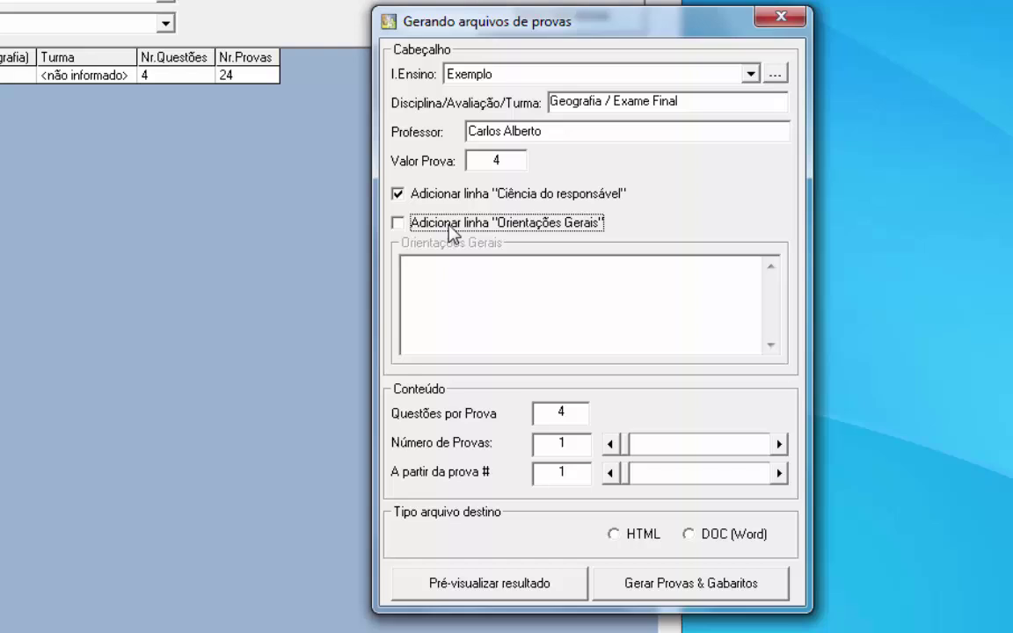
left_click(451, 227)
Enter 'A prova deve ser respondida com caneta preta ou azul' as the general guidance.
left_click(469, 270)
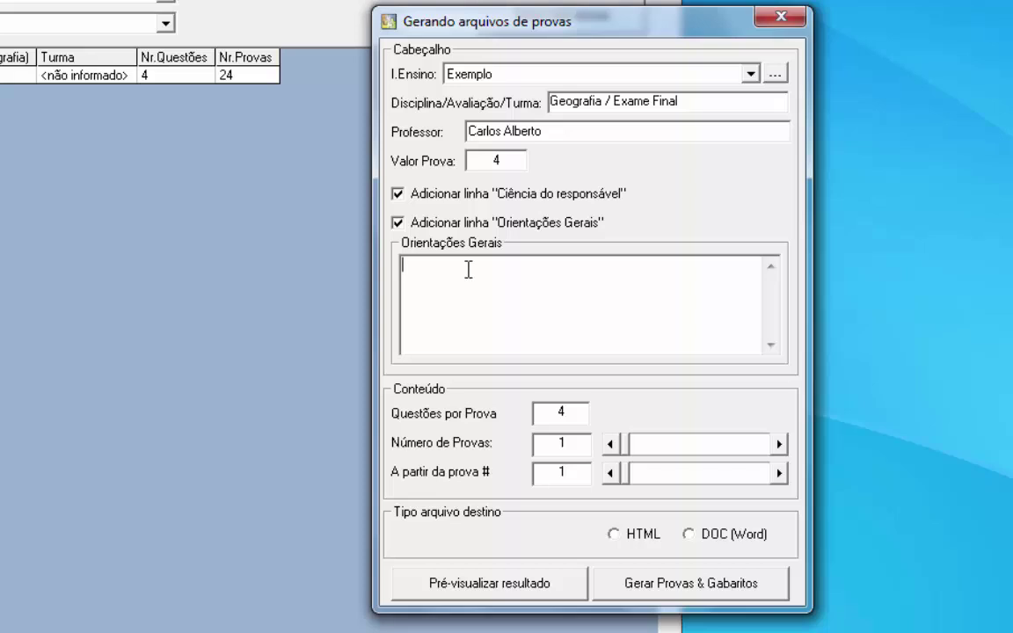
type("A prova deve ser respondida ")
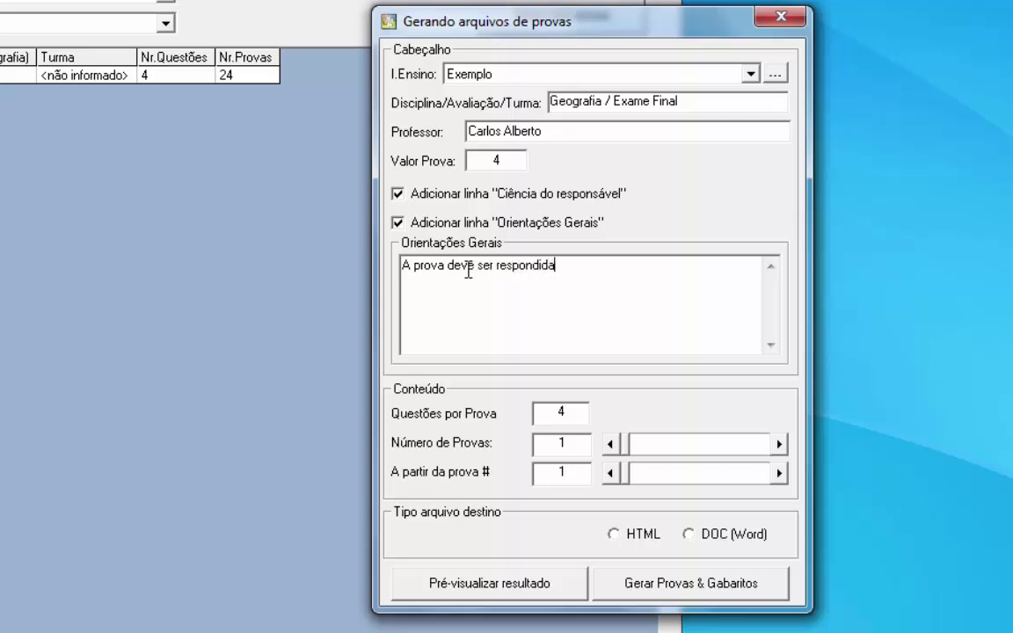
type("com caneta p")
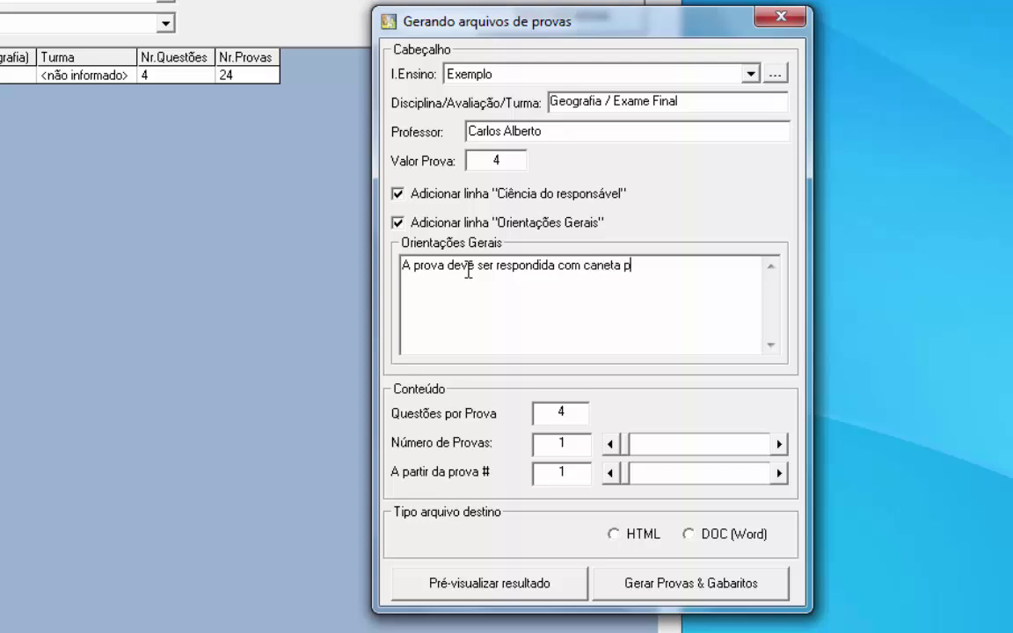
type("reta ou azul")
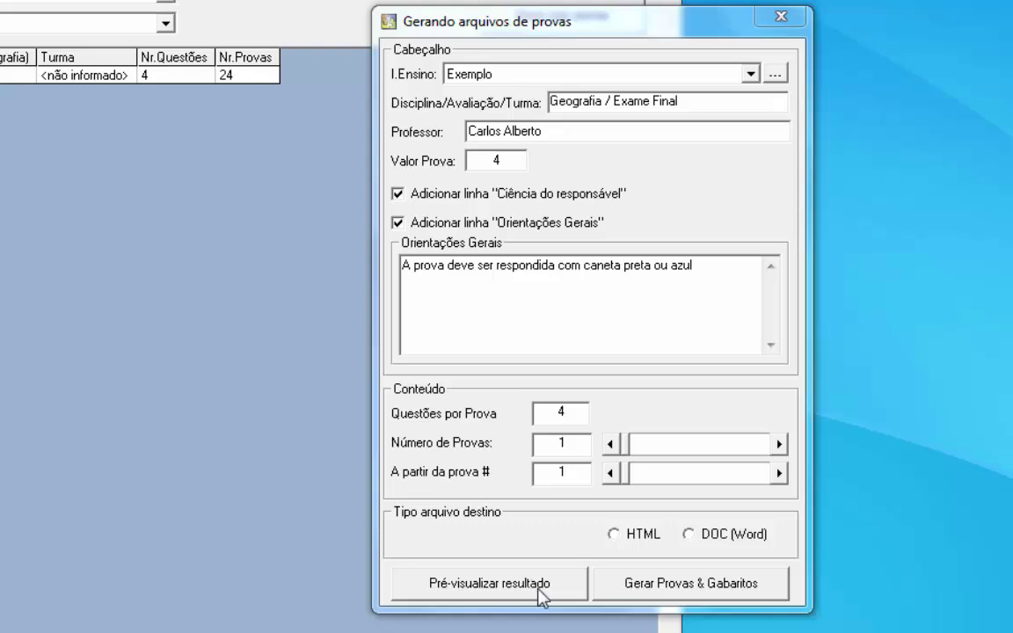
Choose DOC (Word) output and preview the generated exam.
left_click(692, 536)
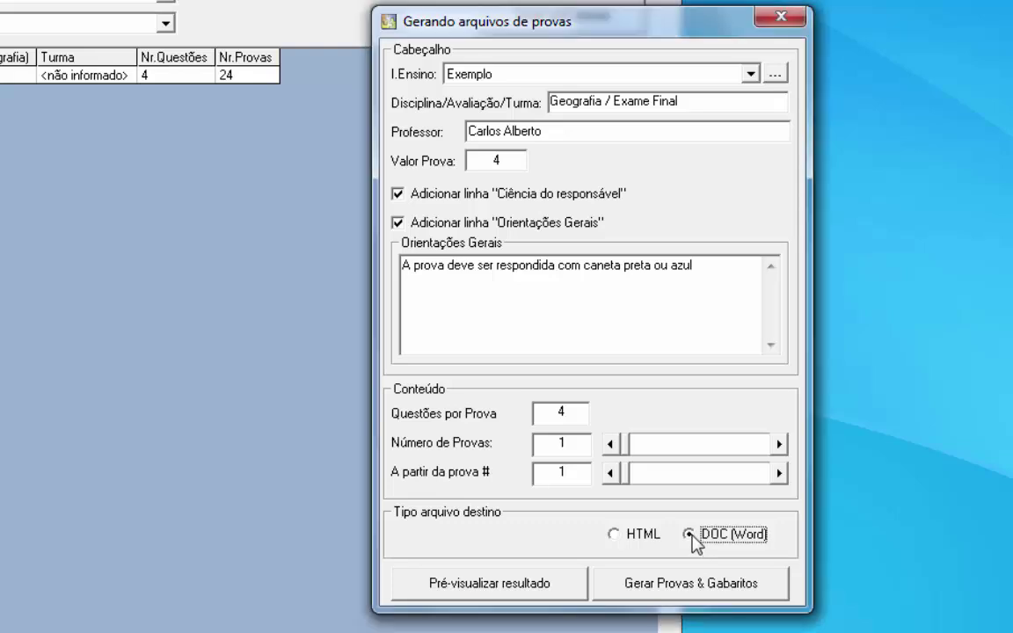
left_click(505, 589)
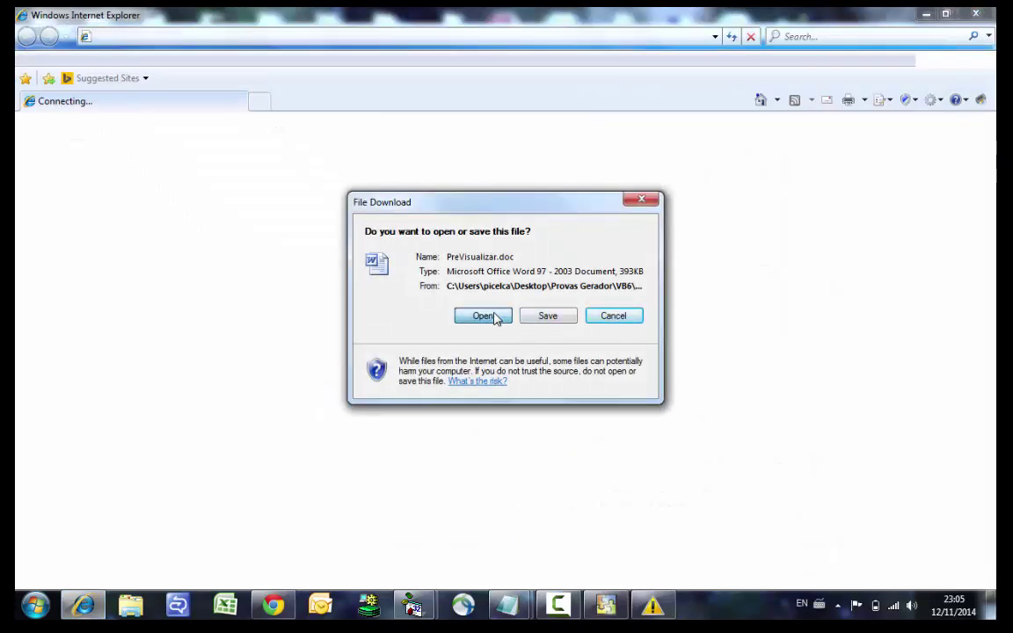
Open the downloaded PreVisualizar.doc preview file.
left_click(497, 318)
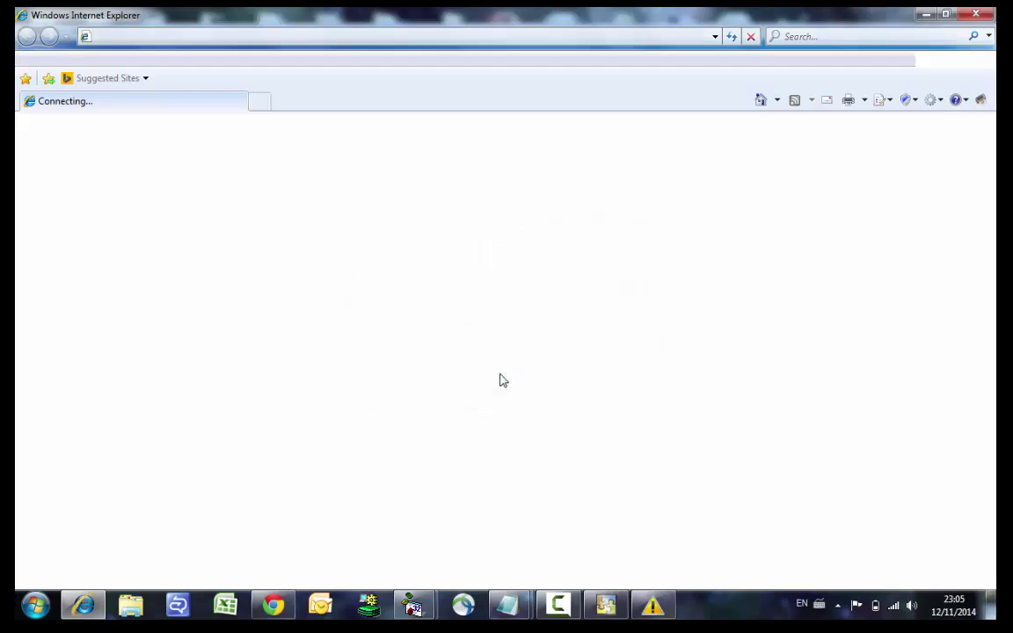
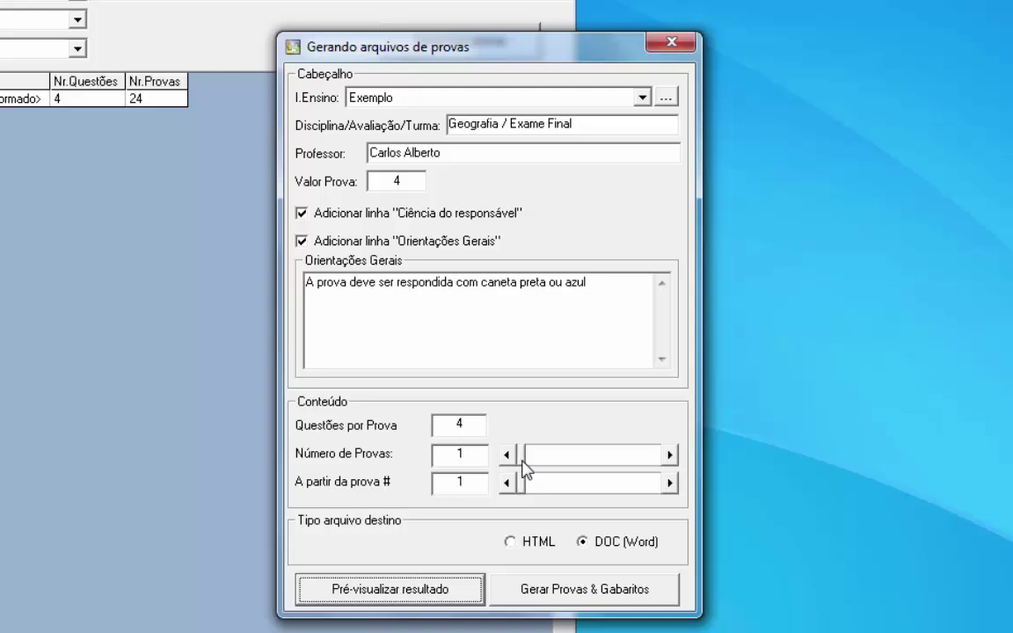
Set Número de Provas to 24 and reset the starting exam number to 1.
left_click_drag(522, 462, 588, 473)
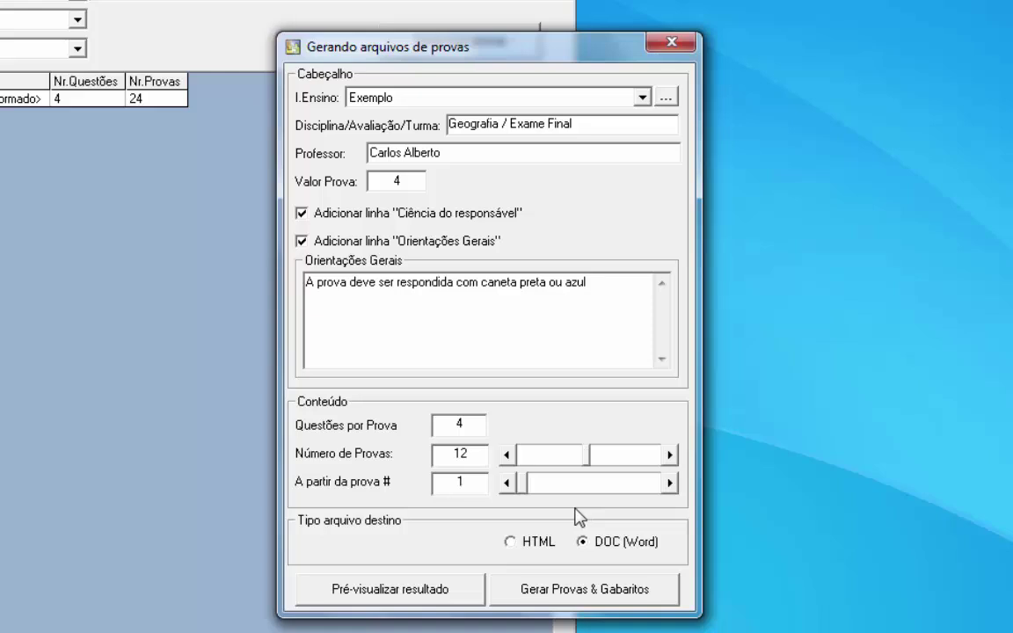
left_click(533, 483)
left_click(670, 485)
left_click_drag(543, 491, 695, 499)
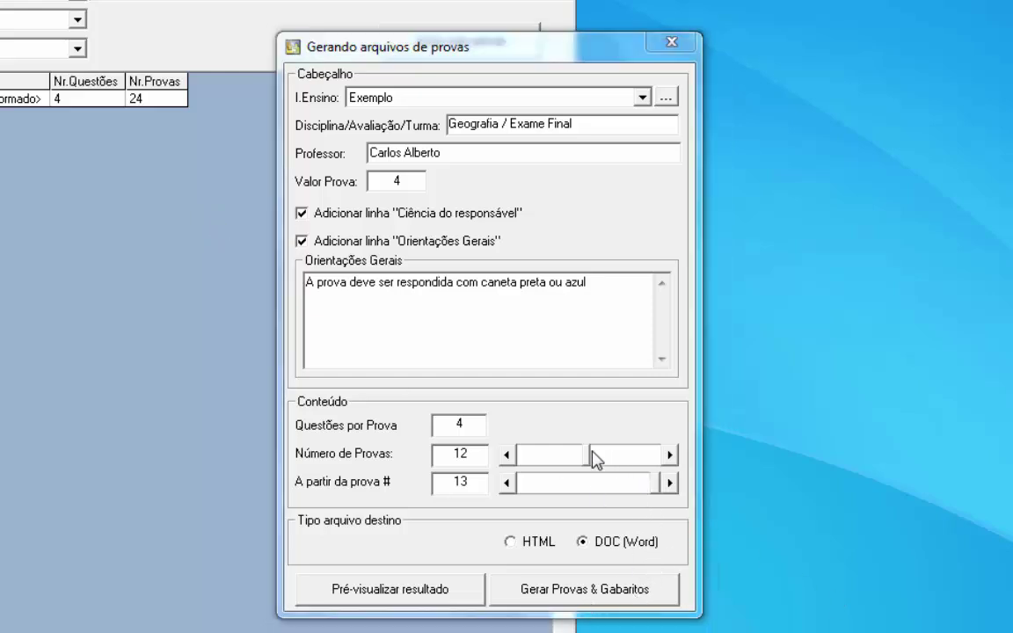
left_click_drag(594, 458, 669, 455)
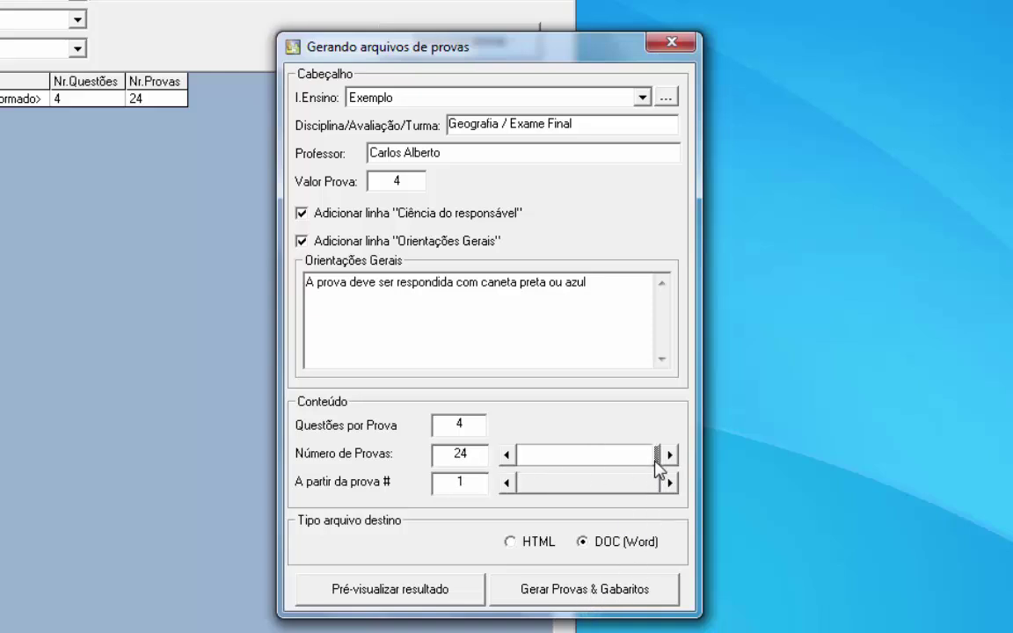
Generate the 24 exams and answer keys, then open the folder of 48 output files.
left_click(585, 591)
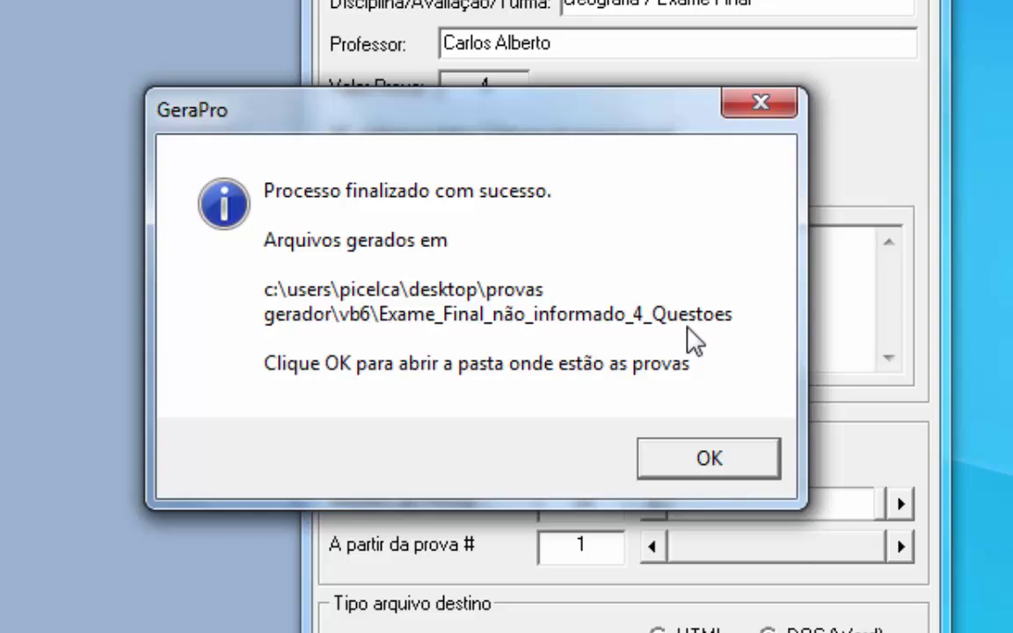
left_click(718, 466)
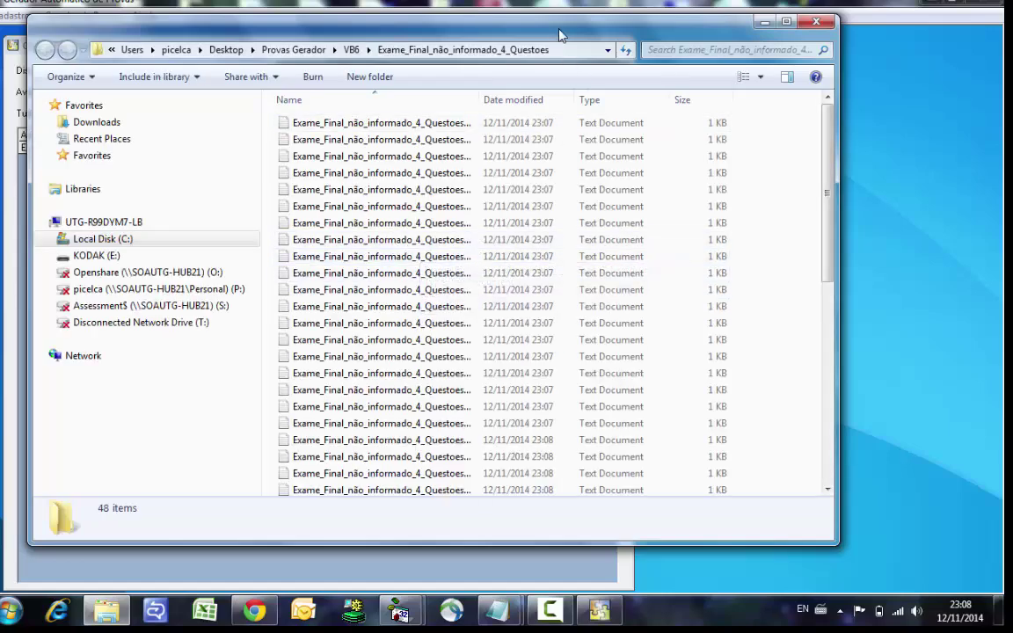
Maximize the output folder, widen the Name column and switch to List view.
double_click(503, 26)
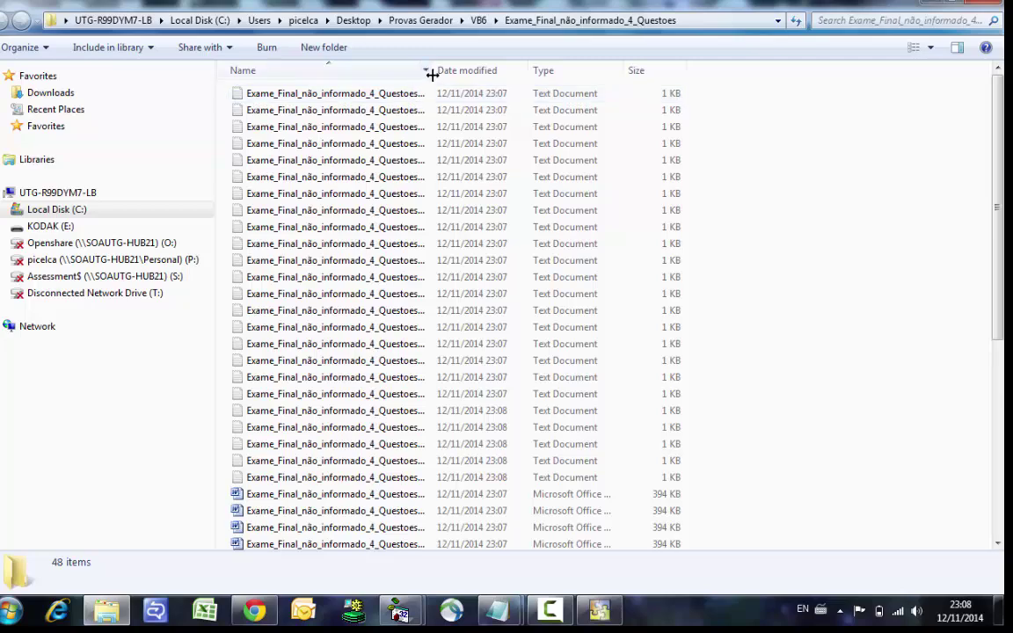
left_click_drag(434, 76, 572, 72)
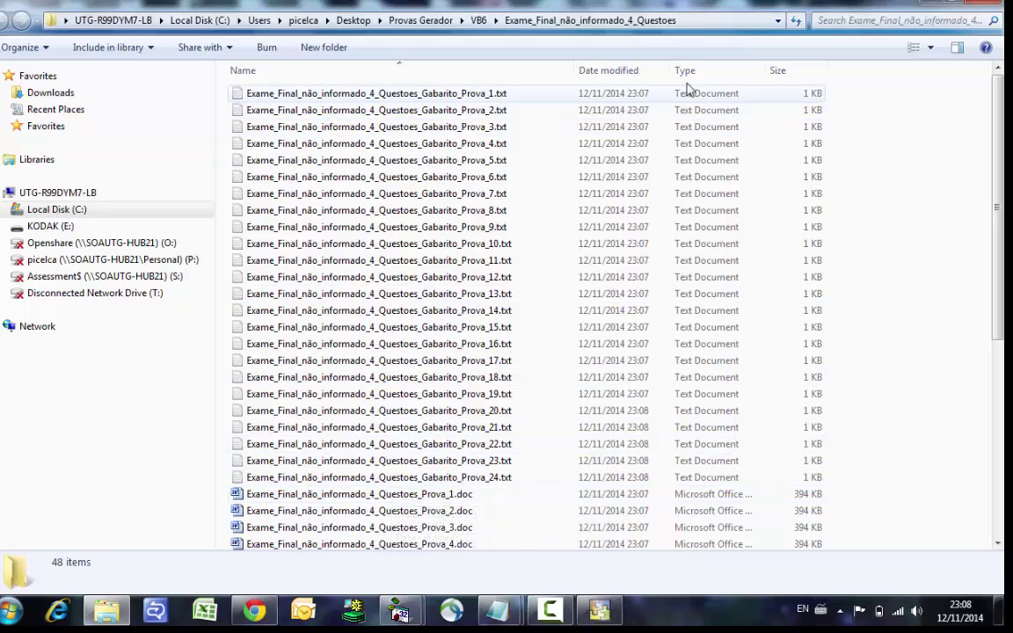
left_click(914, 48)
Select the exam and answer-key files, ending on Prova_1.doc, and return to Details view.
left_click(422, 479)
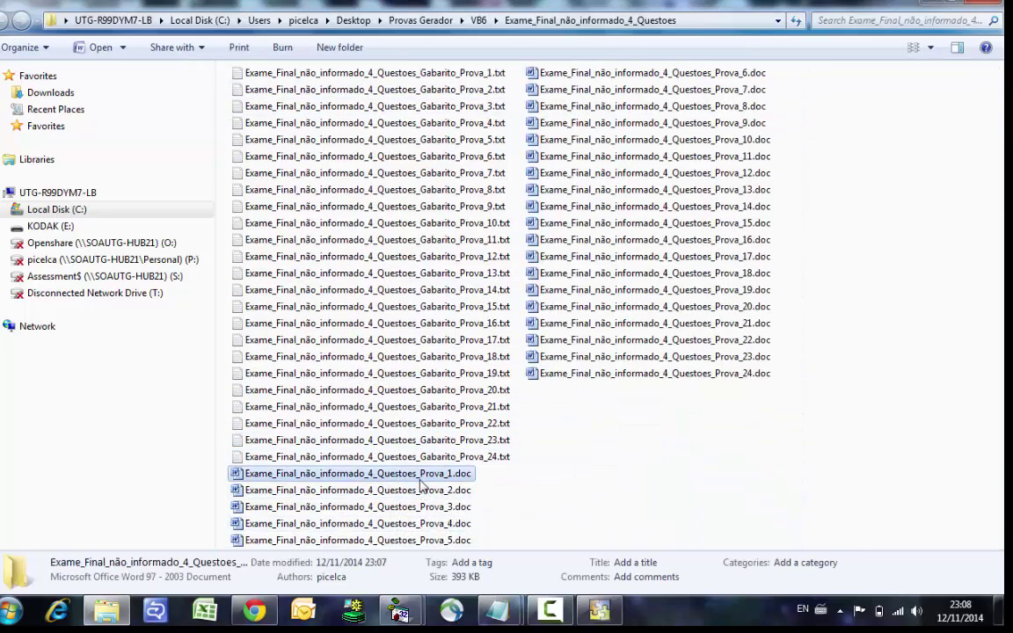
key("shift+End")
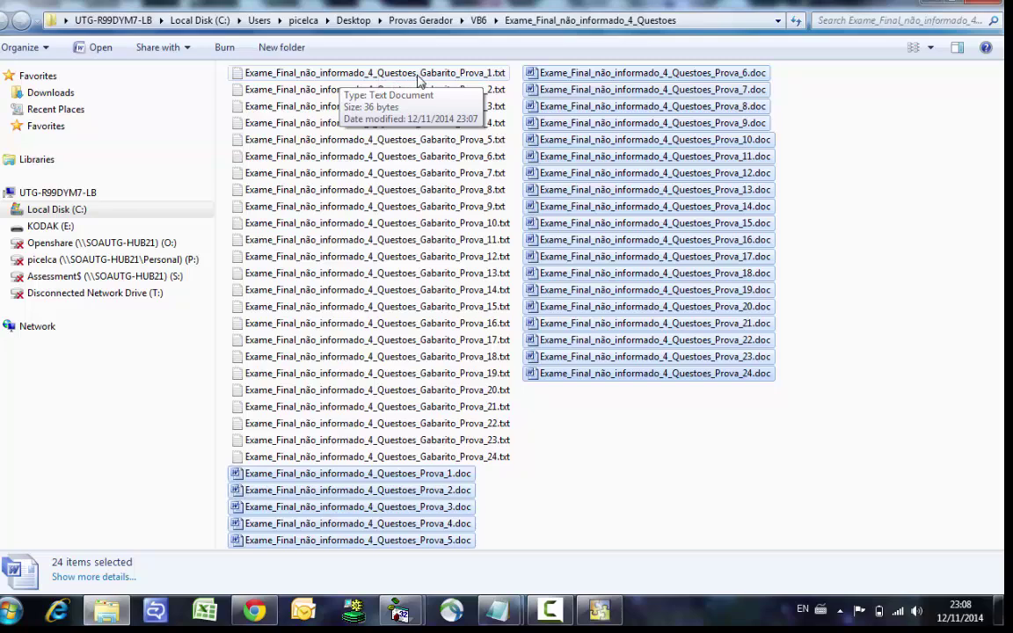
left_click(489, 77)
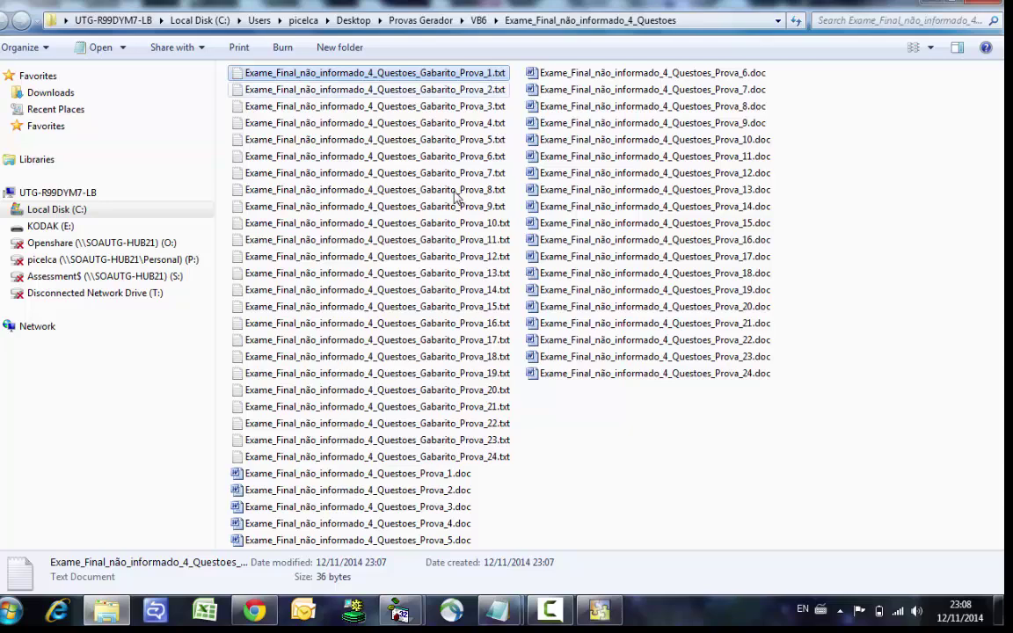
left_click(383, 479)
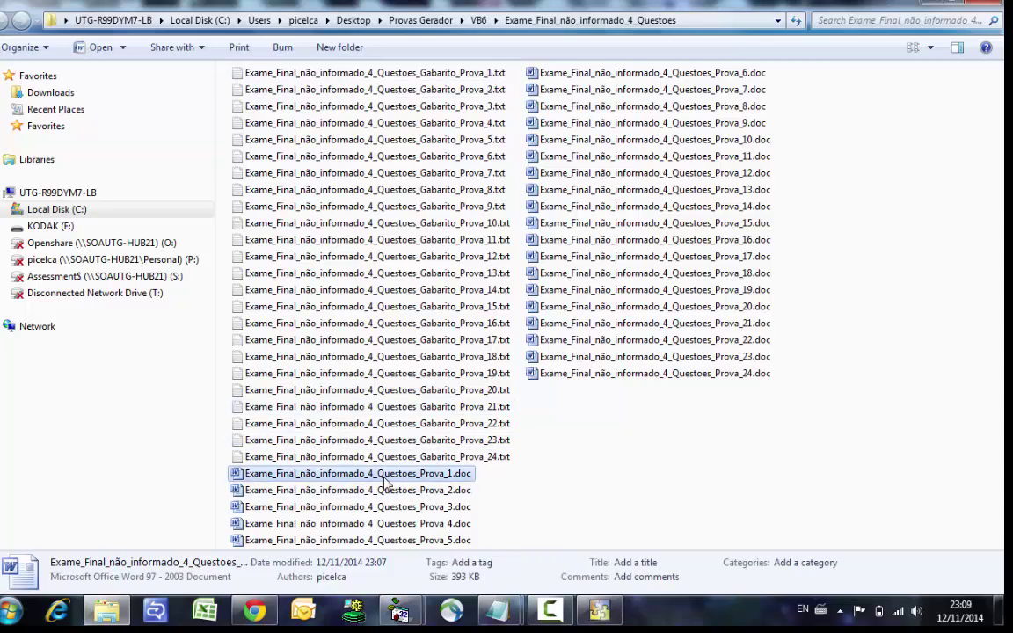
key("ctrl+shift+6")
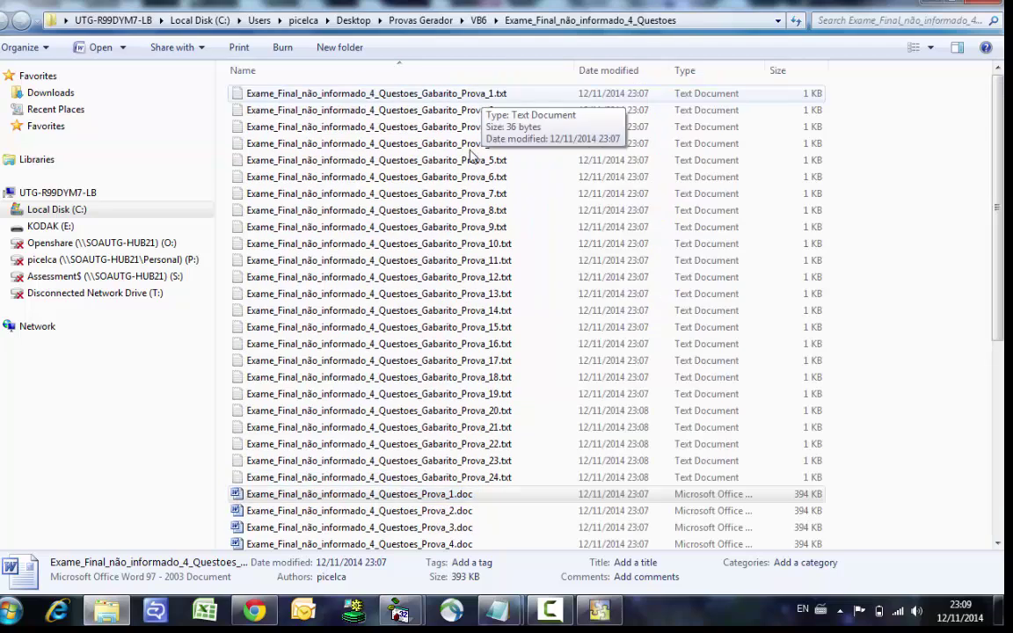
Open Prova_1.doc in Word and narrow its window.
double_click(447, 501)
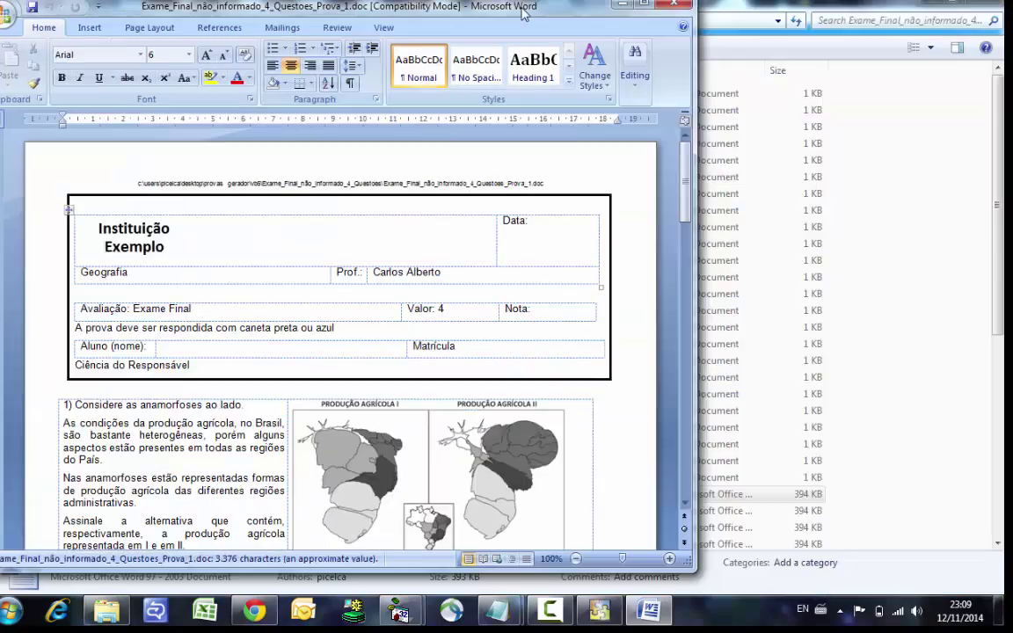
left_click_drag(692, 570, 651, 585)
left_click(769, 339)
Place Gabarito_Prova_1.txt (b, a, a, b) beside the exam to check question 1's answer.
double_click(430, 102)
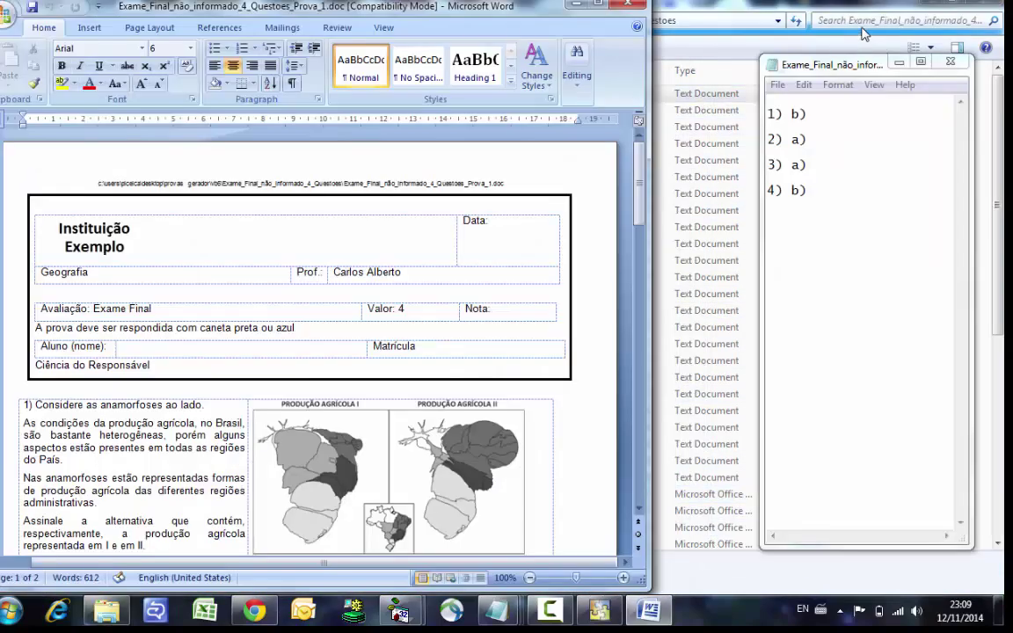
left_click_drag(836, 64, 747, 15)
left_click_drag(884, 502, 930, 580)
left_click_drag(642, 203, 643, 260)
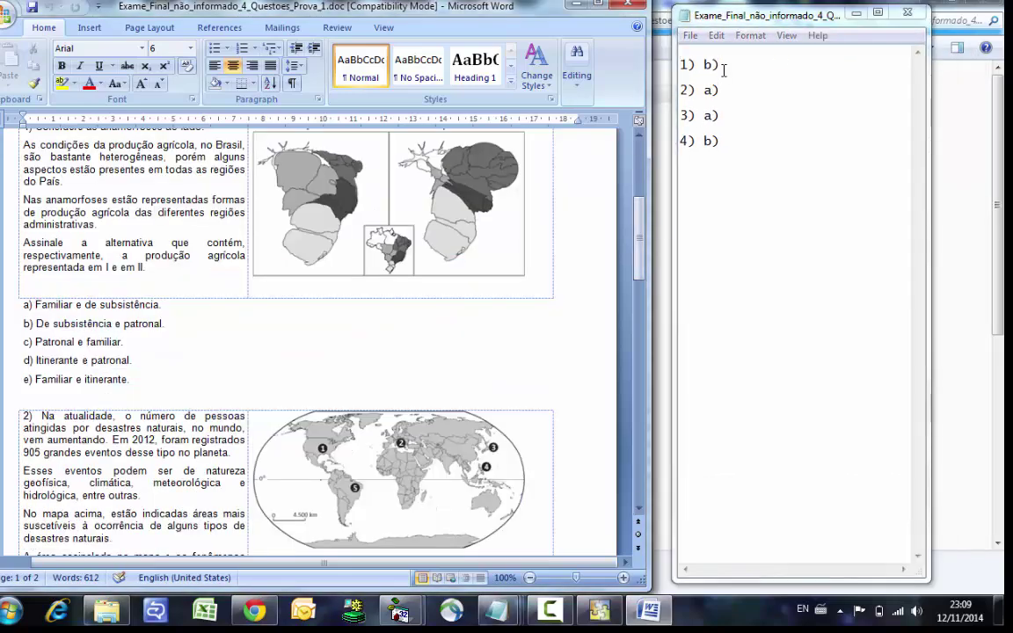
left_click_drag(724, 70, 683, 65)
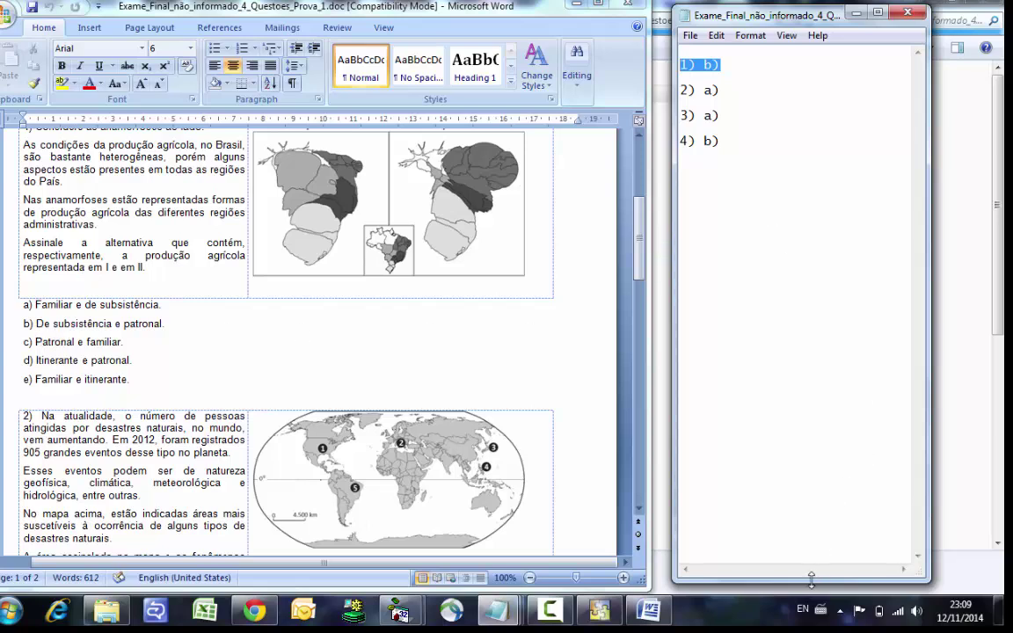
left_click_drag(811, 578, 811, 220)
Return to the output folder and scroll down the file list.
left_click(899, 343)
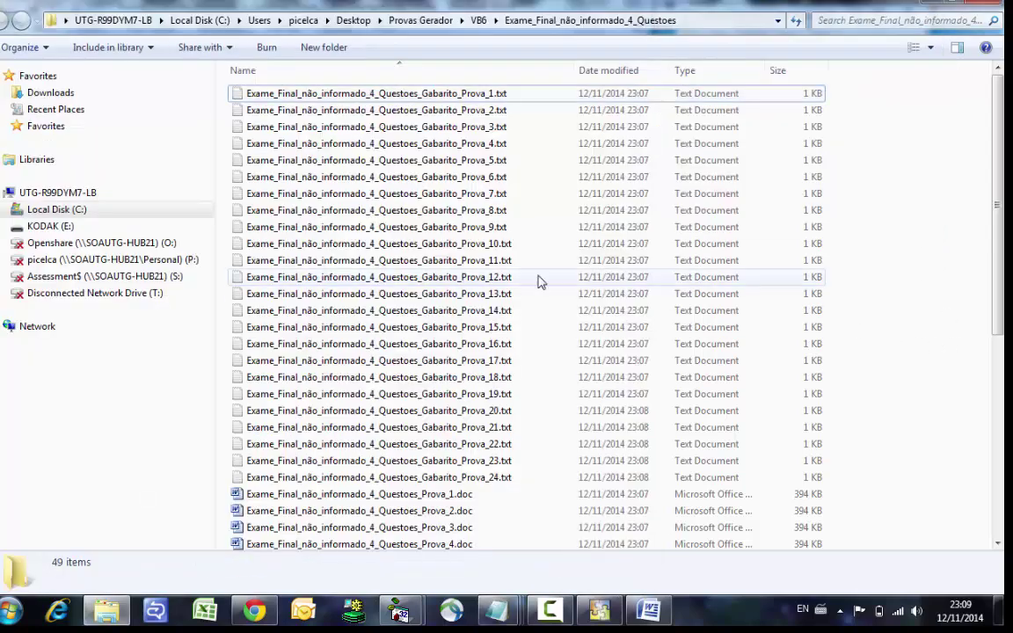
scroll(527, 451, "down", 2)
scroll(520, 451, "down", 2)
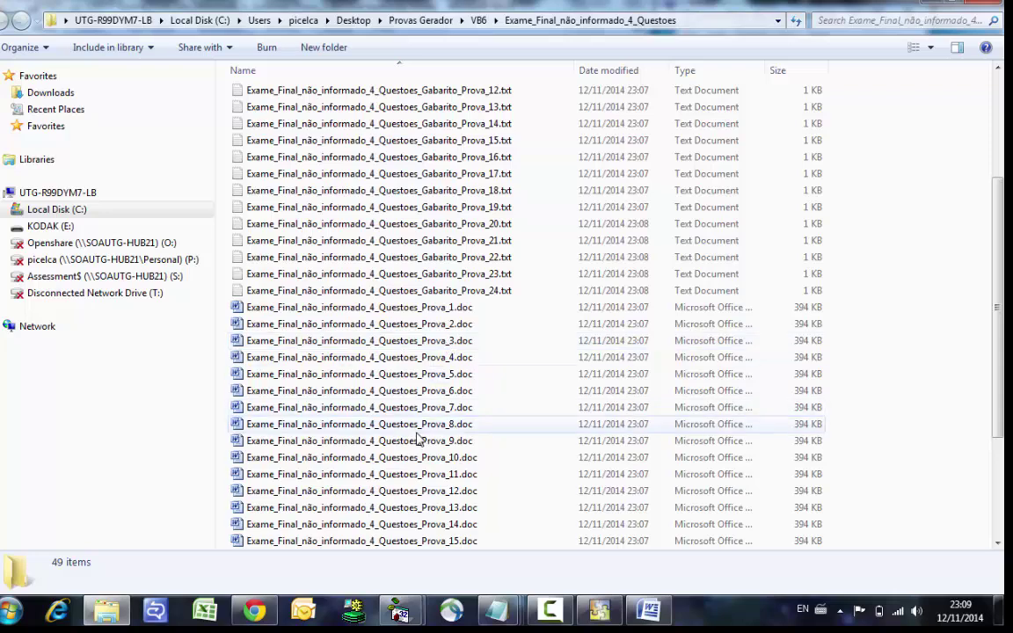
Open Prova_10.doc beside Prova_1.doc and scroll through both exams.
double_click(433, 459)
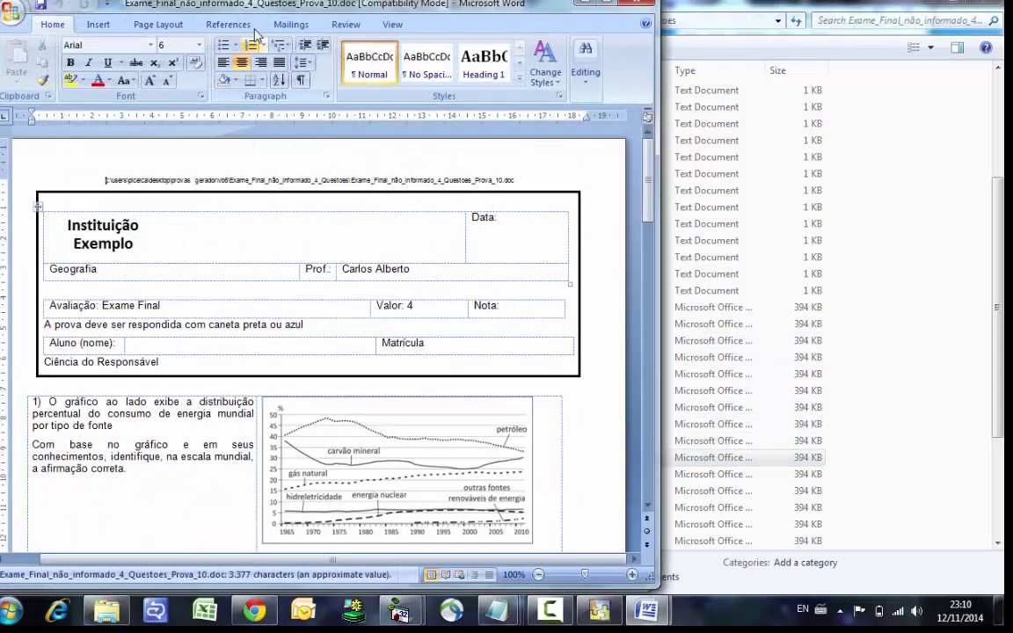
left_click_drag(267, 8, 600, 15)
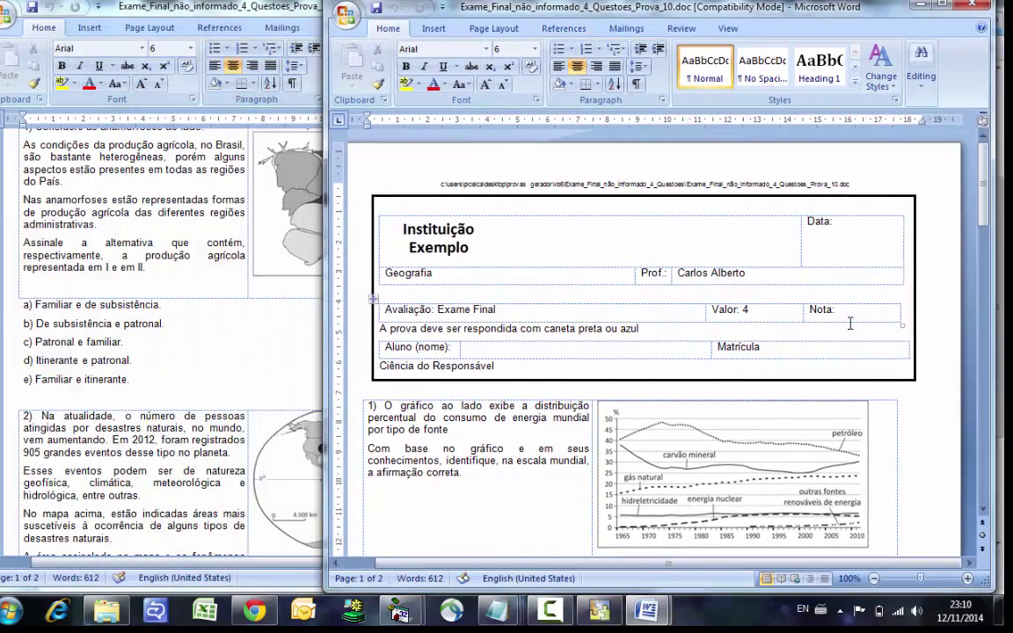
left_click_drag(980, 210, 1000, 215)
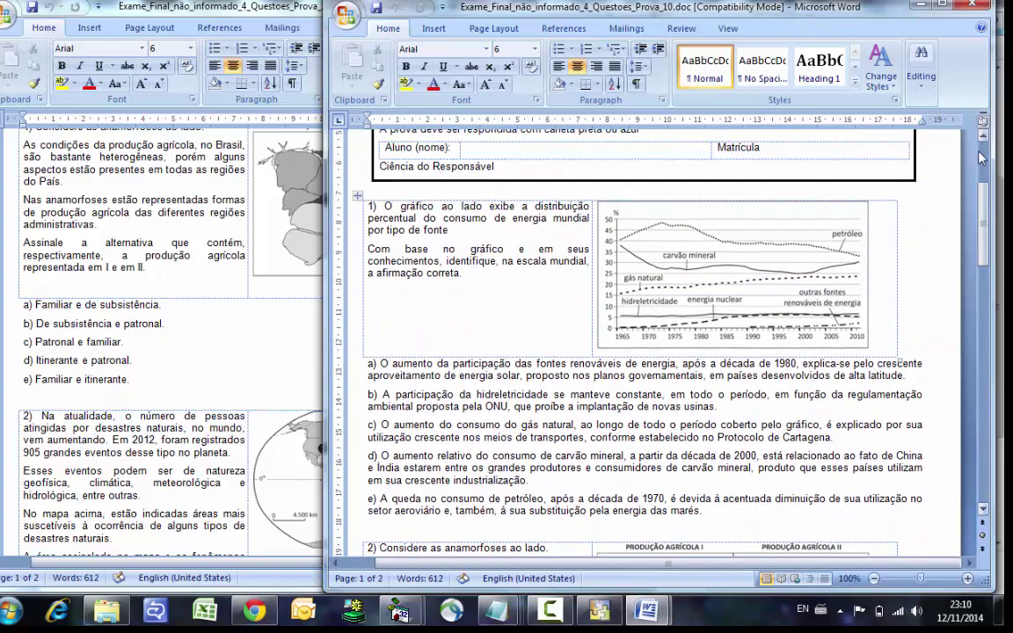
scroll(973, 185, "up", 5)
scroll(455, 467, "down", 1)
scroll(455, 466, "down", 3)
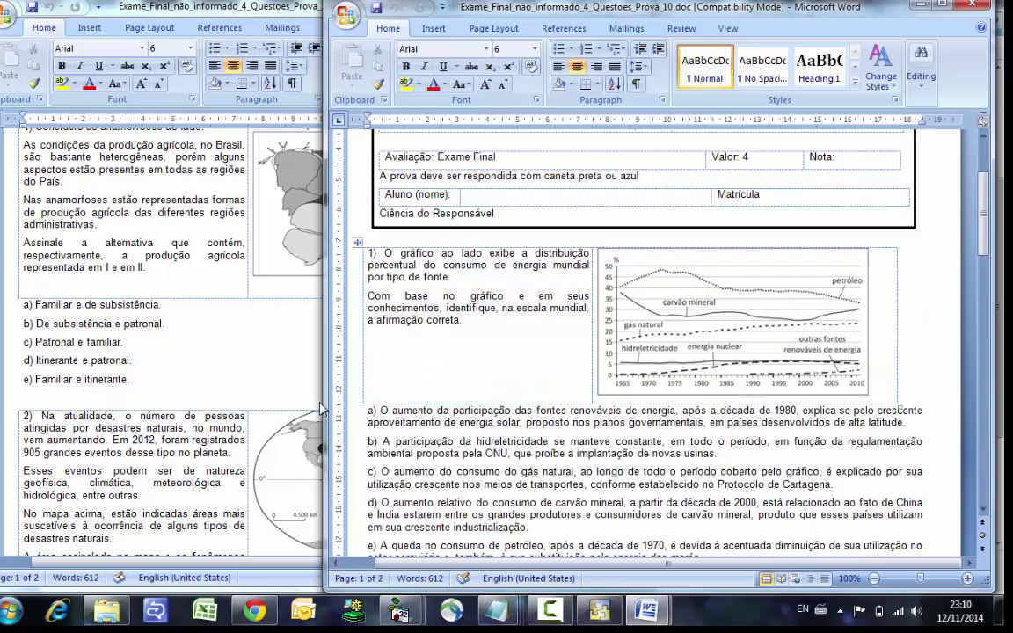
left_click(261, 373)
left_click_drag(641, 165, 640, 207)
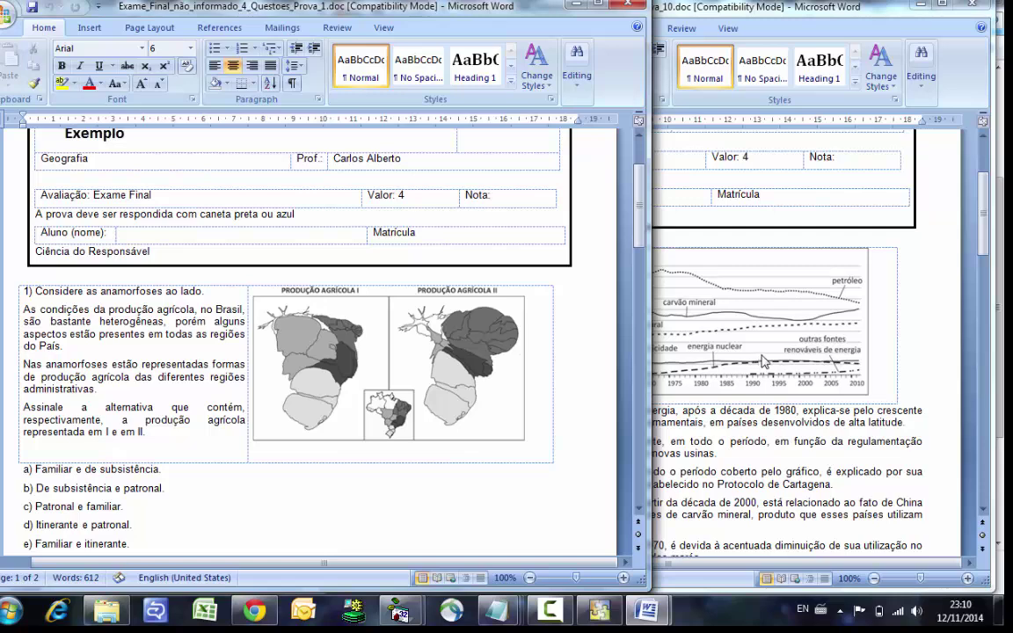
left_click_drag(640, 219, 643, 238)
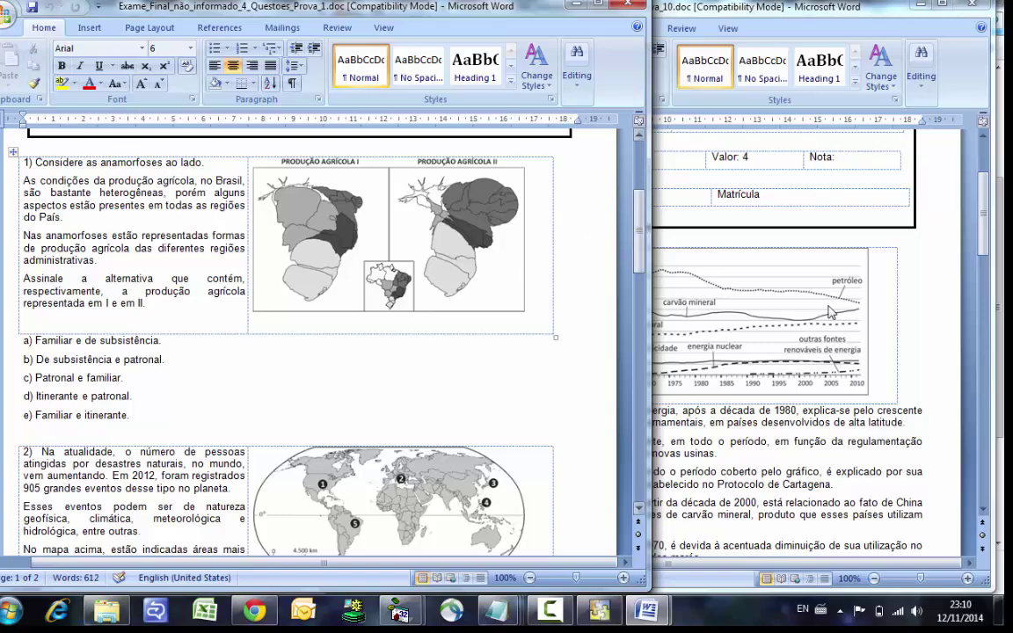
Highlight question 1's answer options a) to e) in both Prova_10 and Prova_1.
left_click(985, 260)
left_click_drag(985, 259, 985, 285)
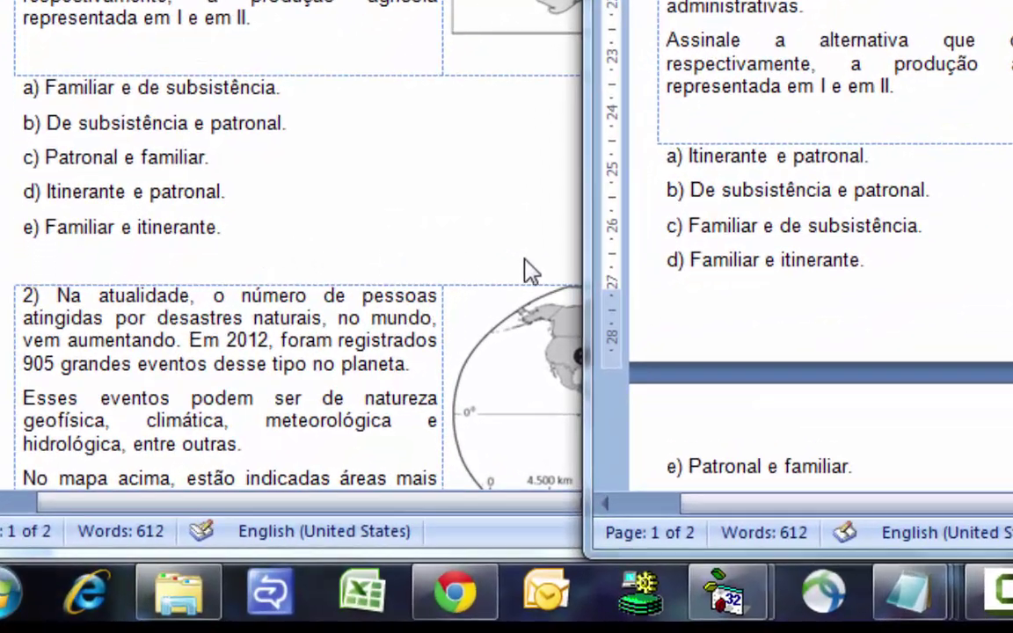
left_click_drag(665, 156, 794, 479)
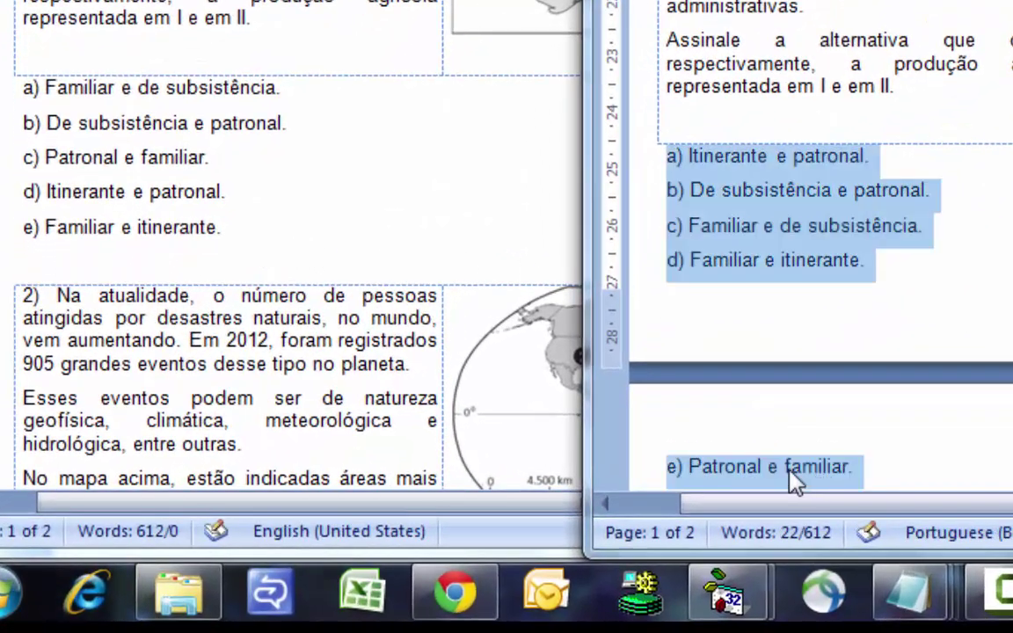
left_click(234, 244)
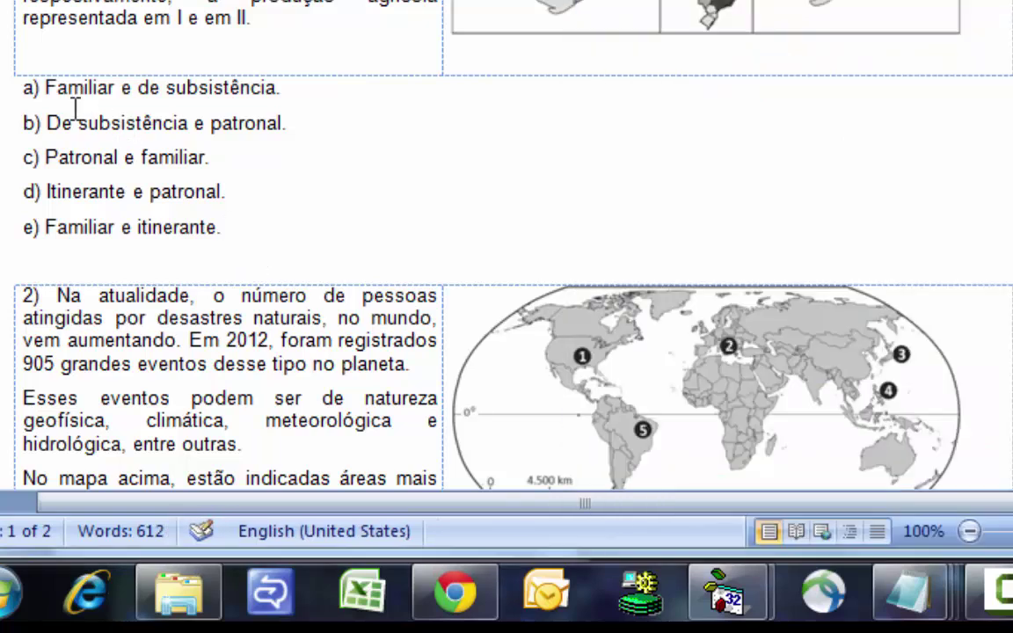
left_click_drag(219, 220, 26, 88)
Compare the energy question's shuffled options a) to e), then minimize Prova_10.
left_click(915, 244)
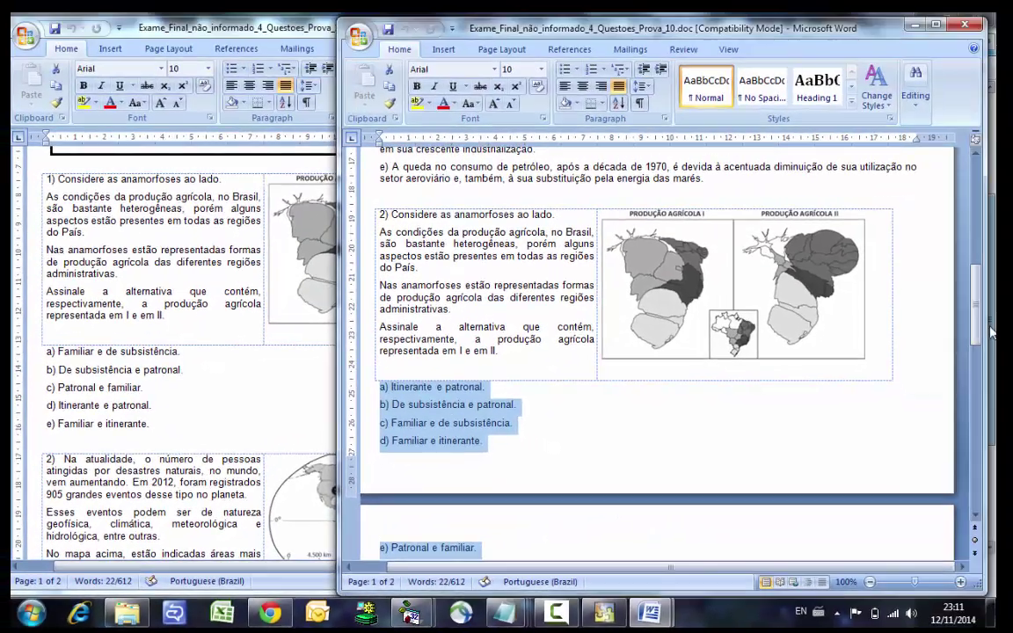
left_click_drag(978, 331, 972, 301)
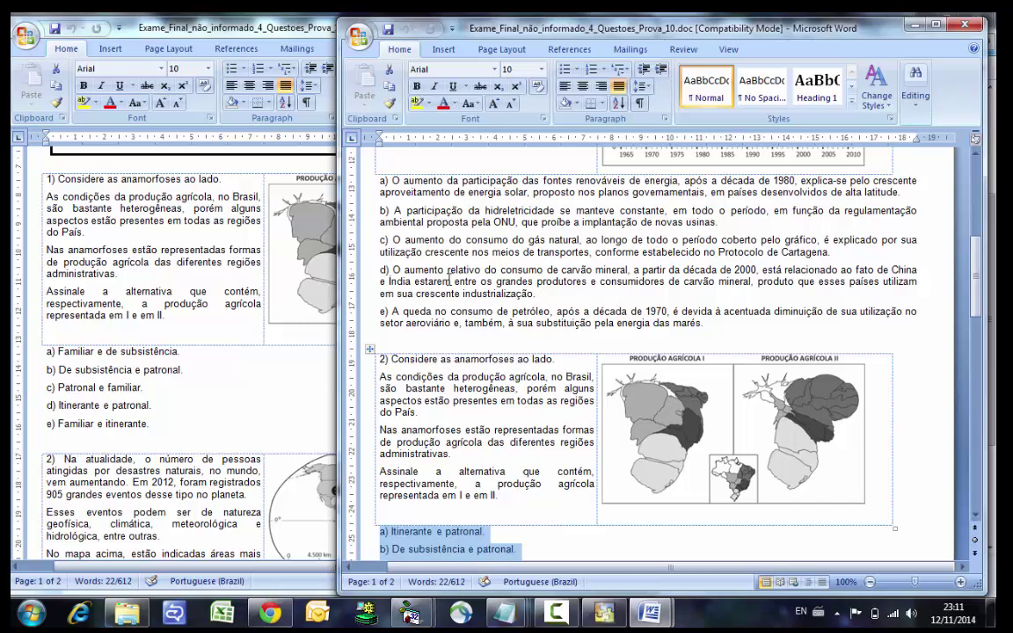
left_click(708, 323)
left_click_drag(706, 323, 382, 183)
scroll(962, 255, "up", 9)
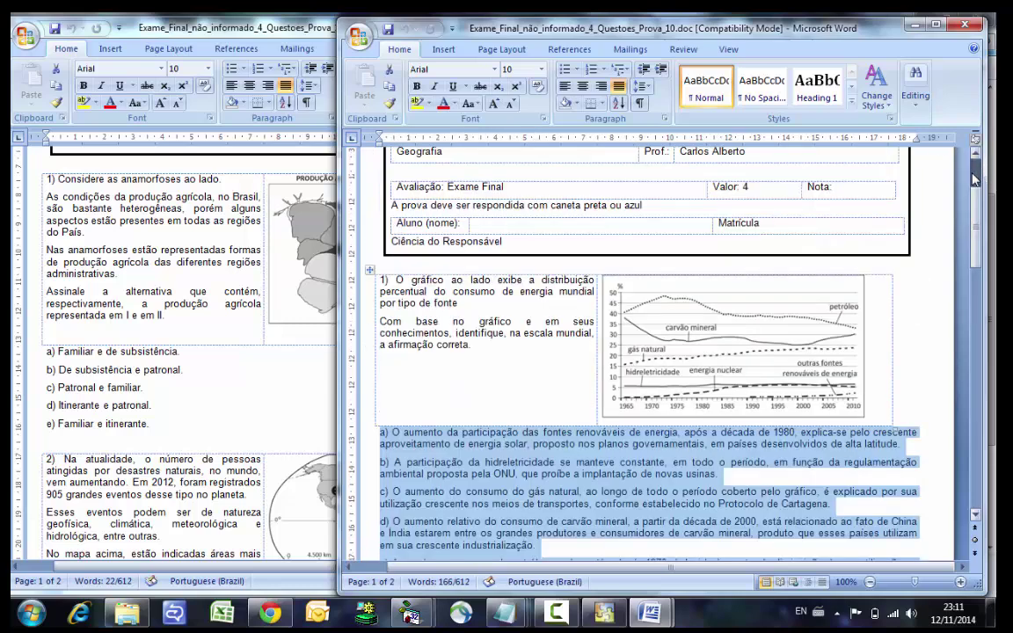
left_click_drag(976, 225, 976, 458)
left_click(118, 324)
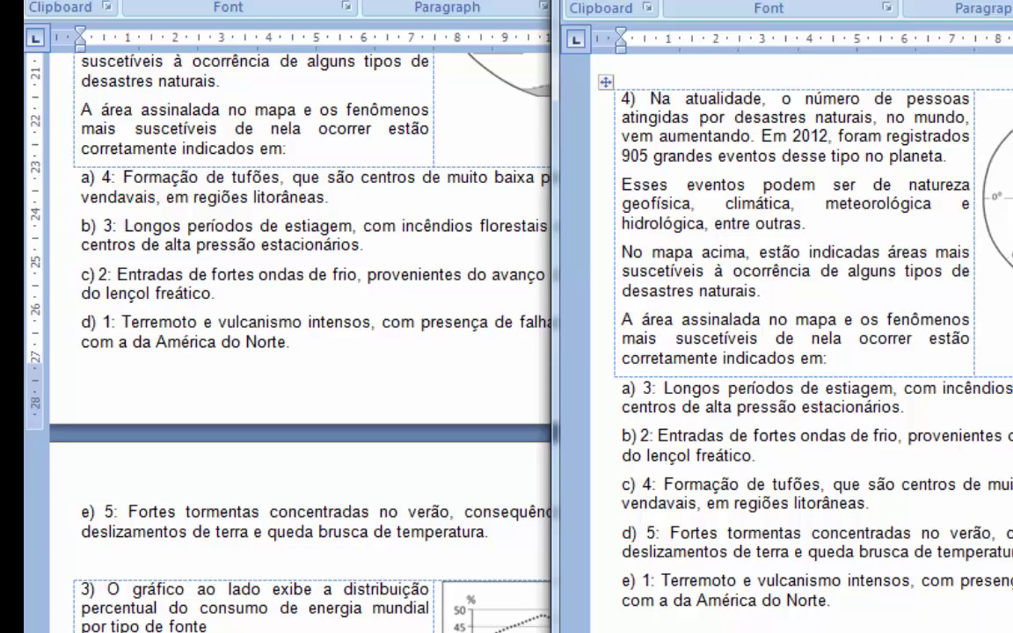
left_click(920, 24)
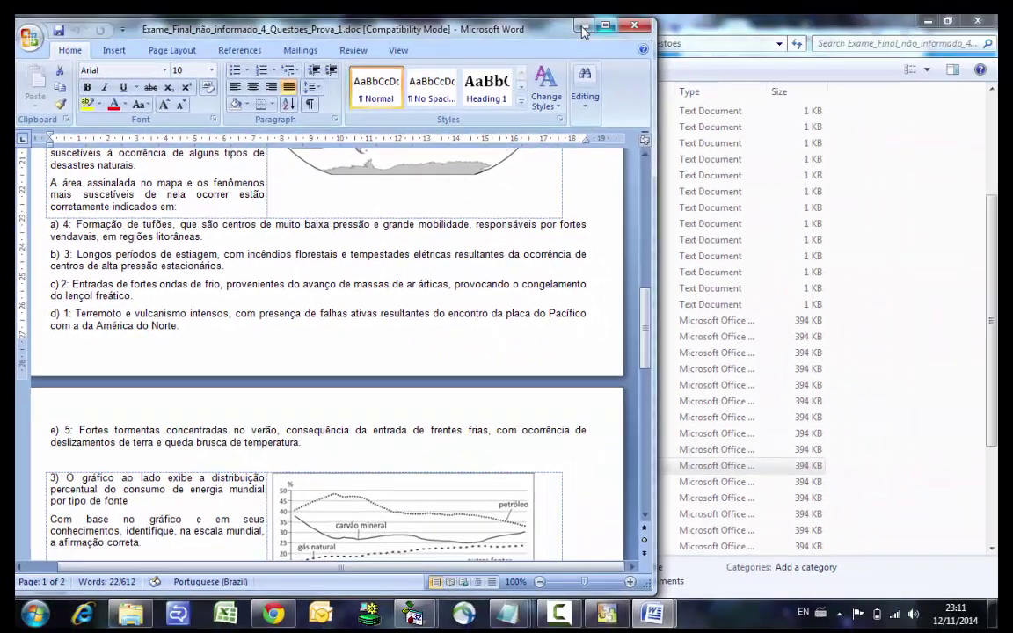
Minimize Prova_1 and open Gabarito_Prova_10.txt from the output folder.
left_click(584, 26)
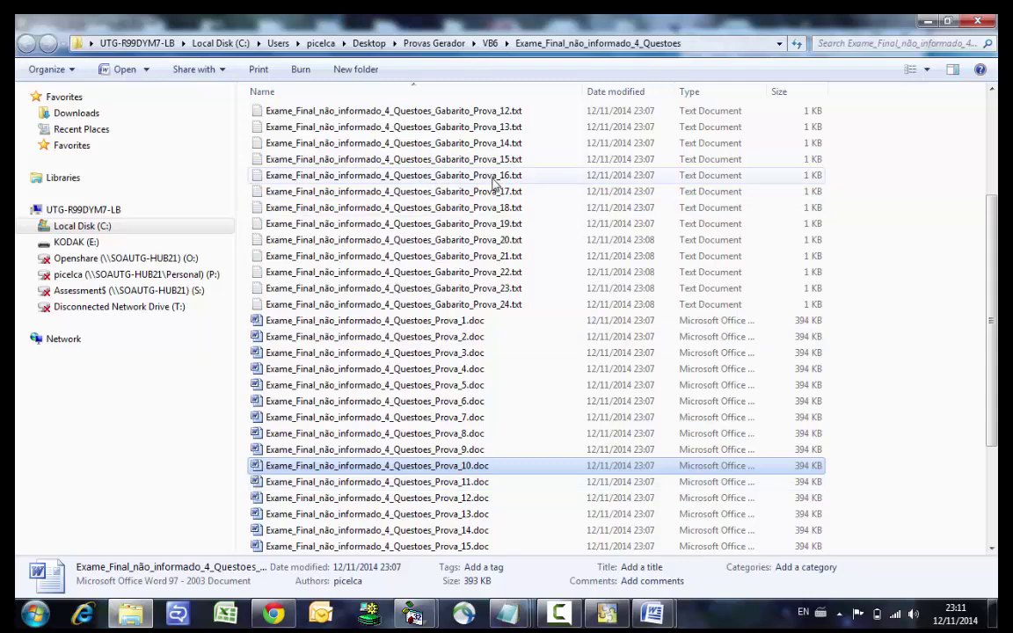
scroll(487, 132, "up", 1)
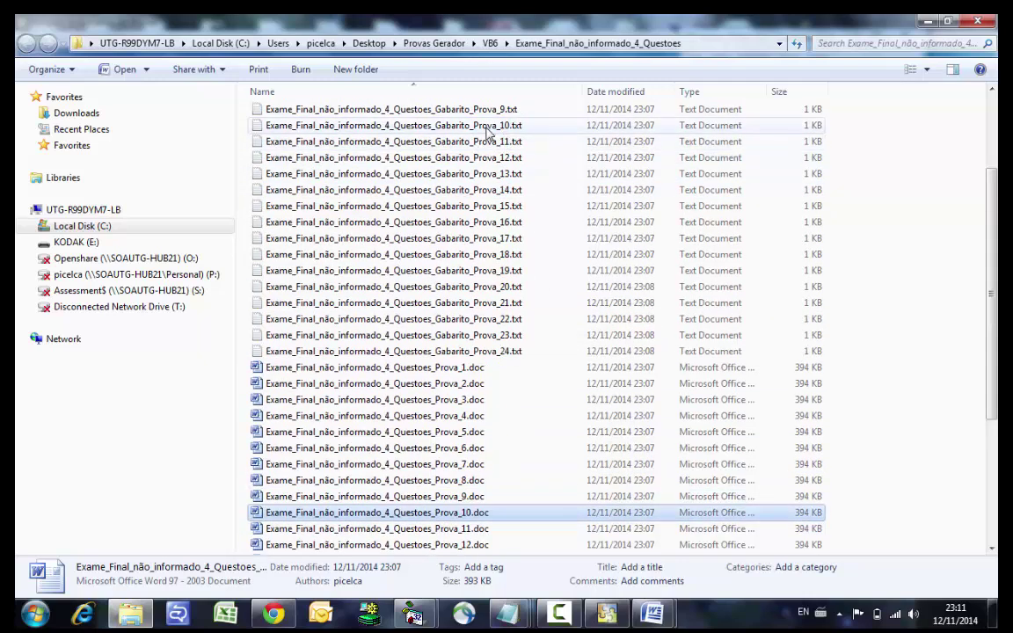
double_click(486, 128)
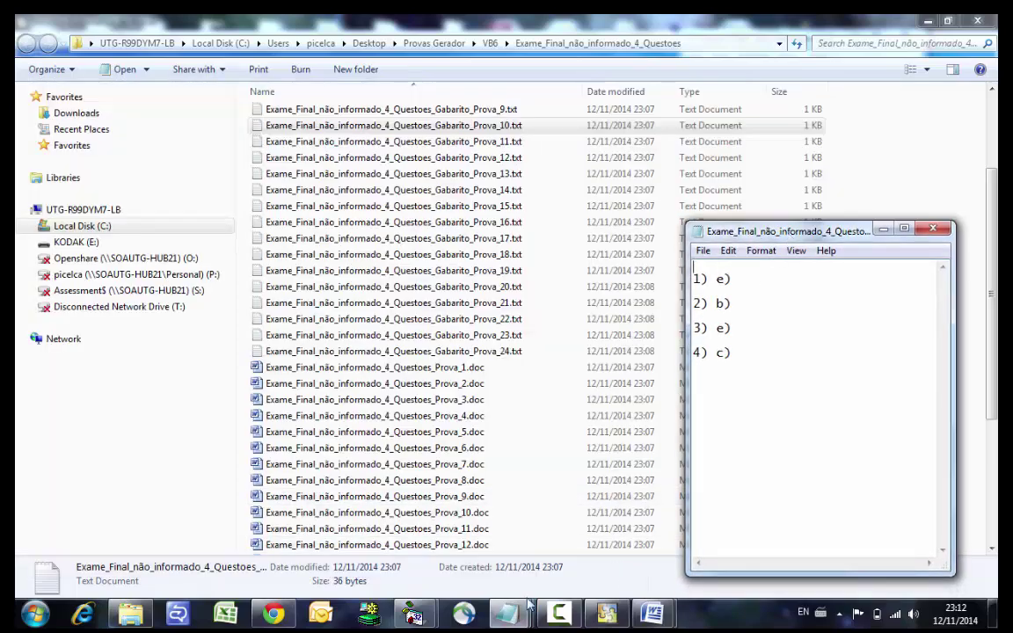
Stack exam 10's key (e, b, e, c) beneath exam 1's key (b, a, a, b).
left_click(518, 621)
mouse_move(517, 621)
left_click(583, 546)
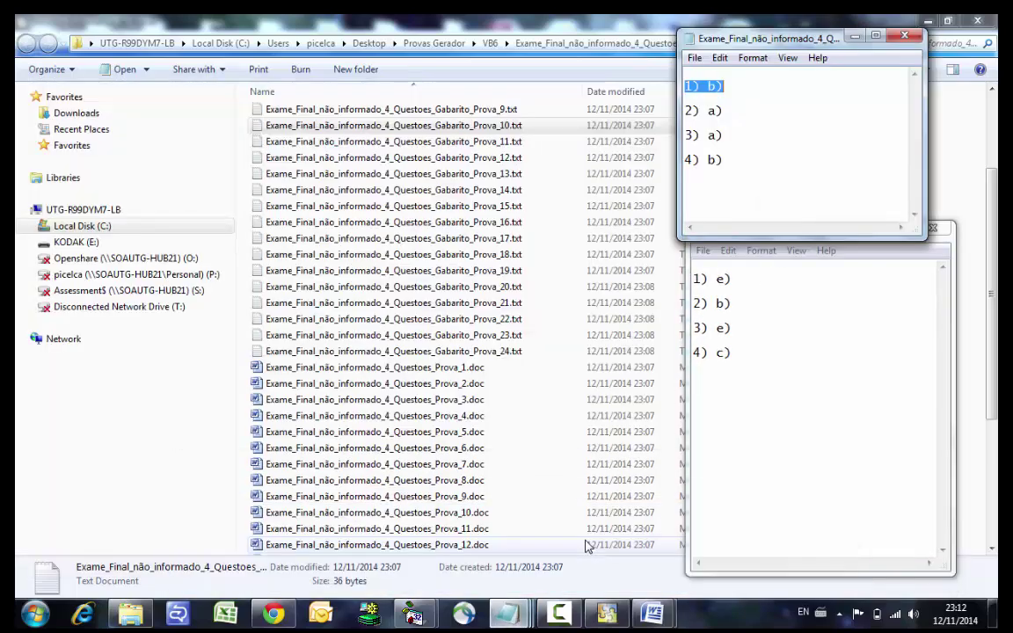
left_click(823, 307)
left_click_drag(809, 222, 804, 243)
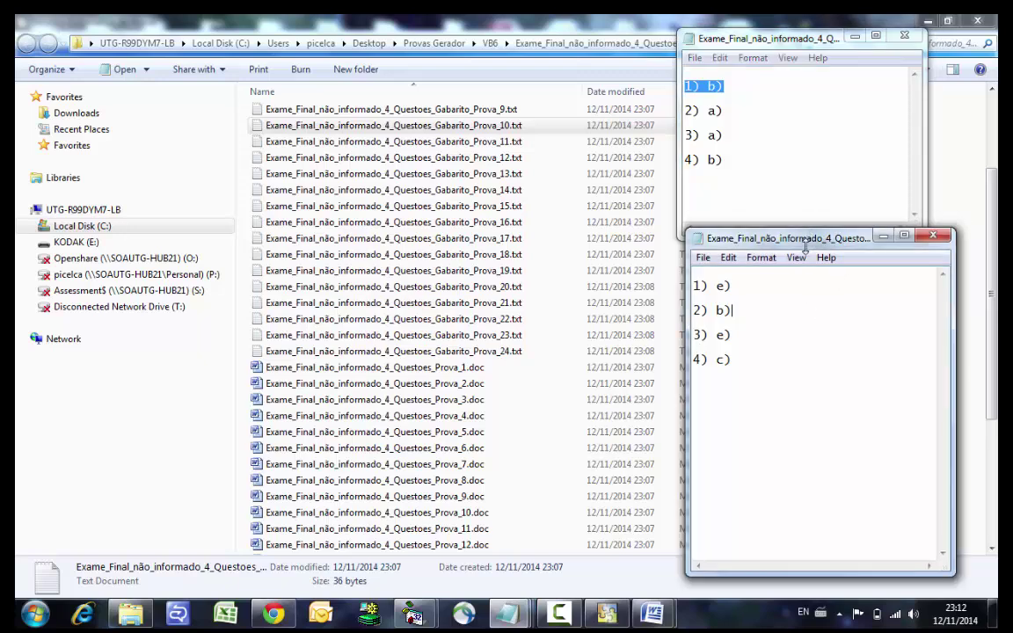
left_click_drag(805, 244, 805, 289)
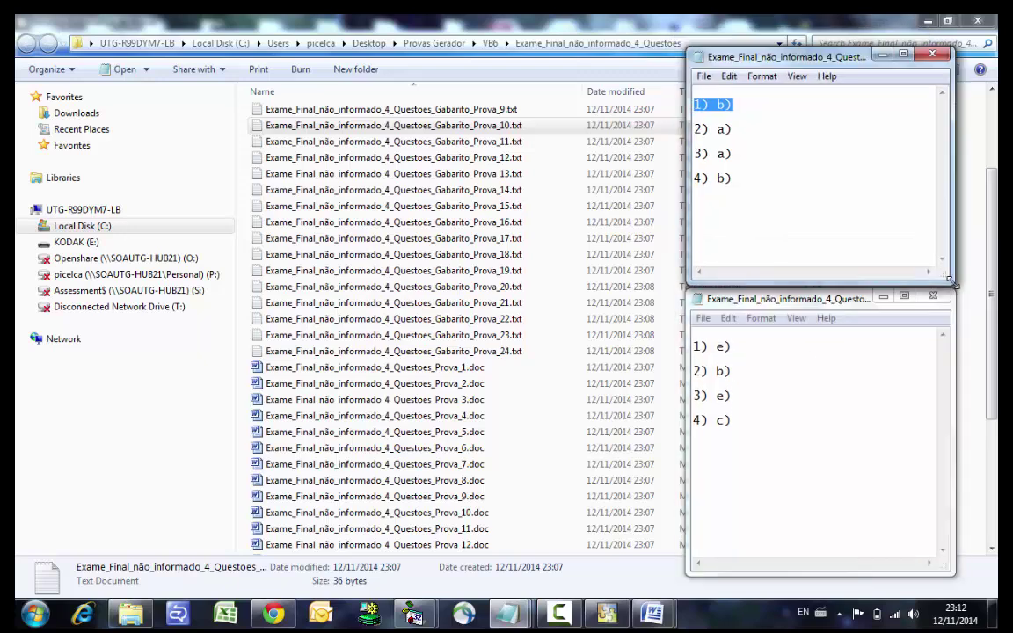
left_click_drag(954, 284, 953, 289)
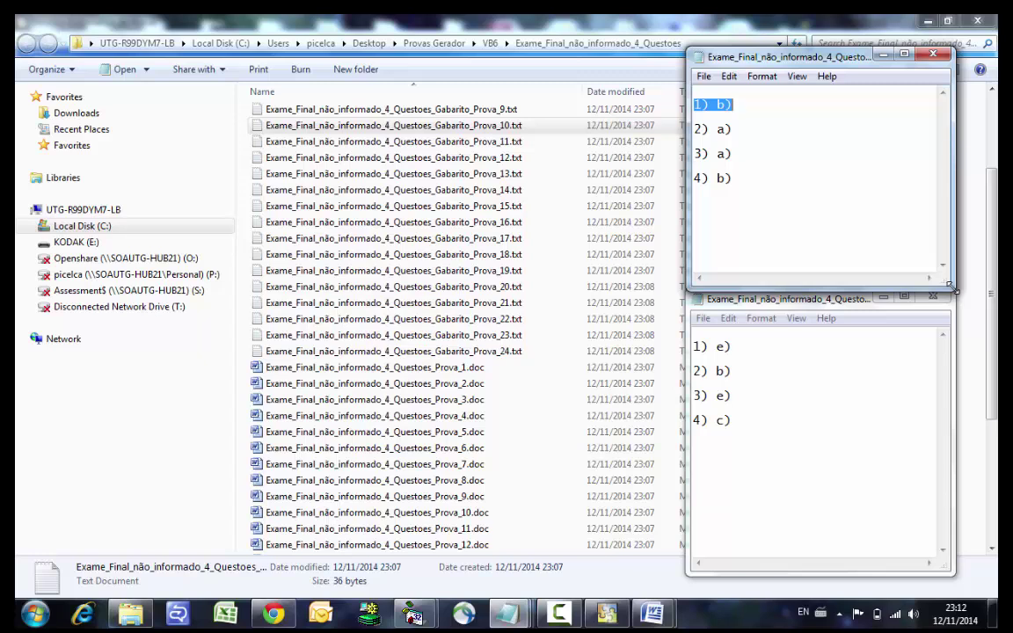